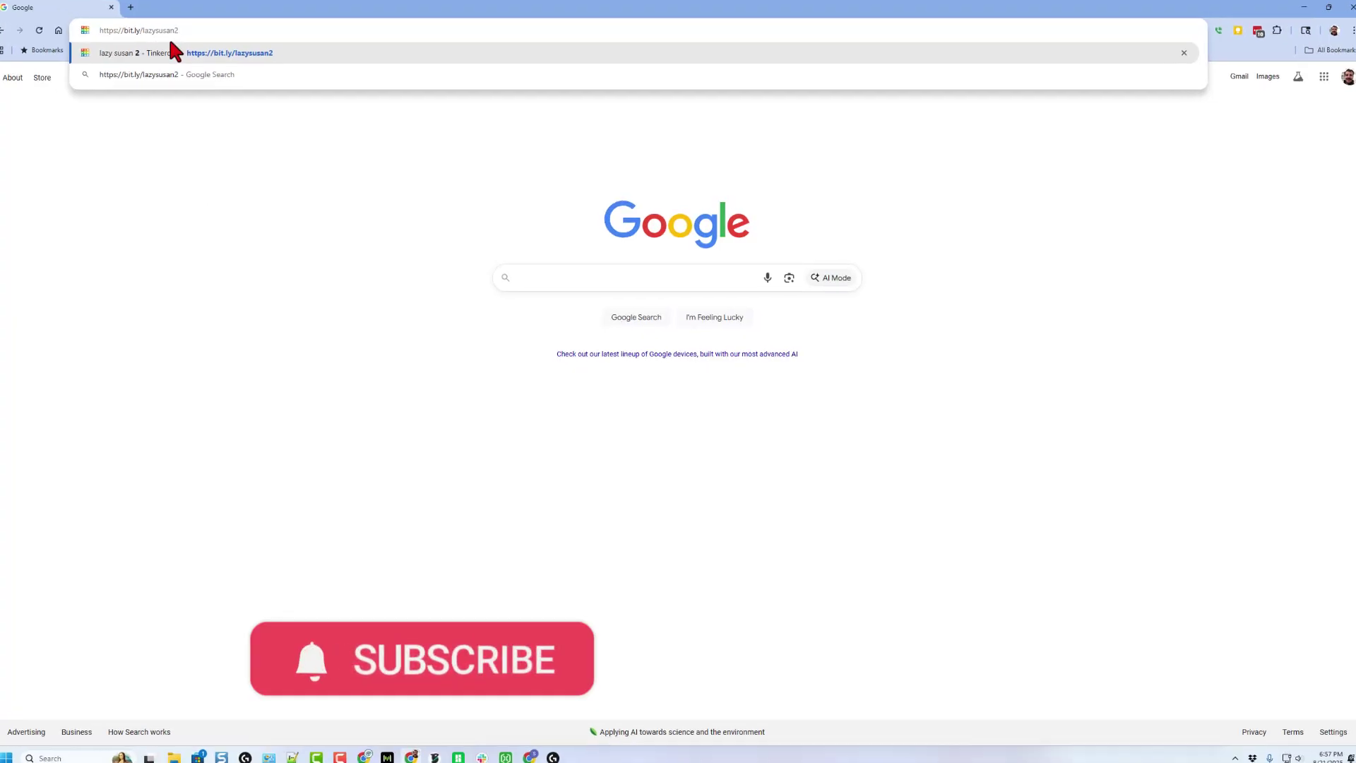
Open the 'lazy susan 2' Tinkercad design page via the bit.ly/lazysusan2 link.
click(175, 52)
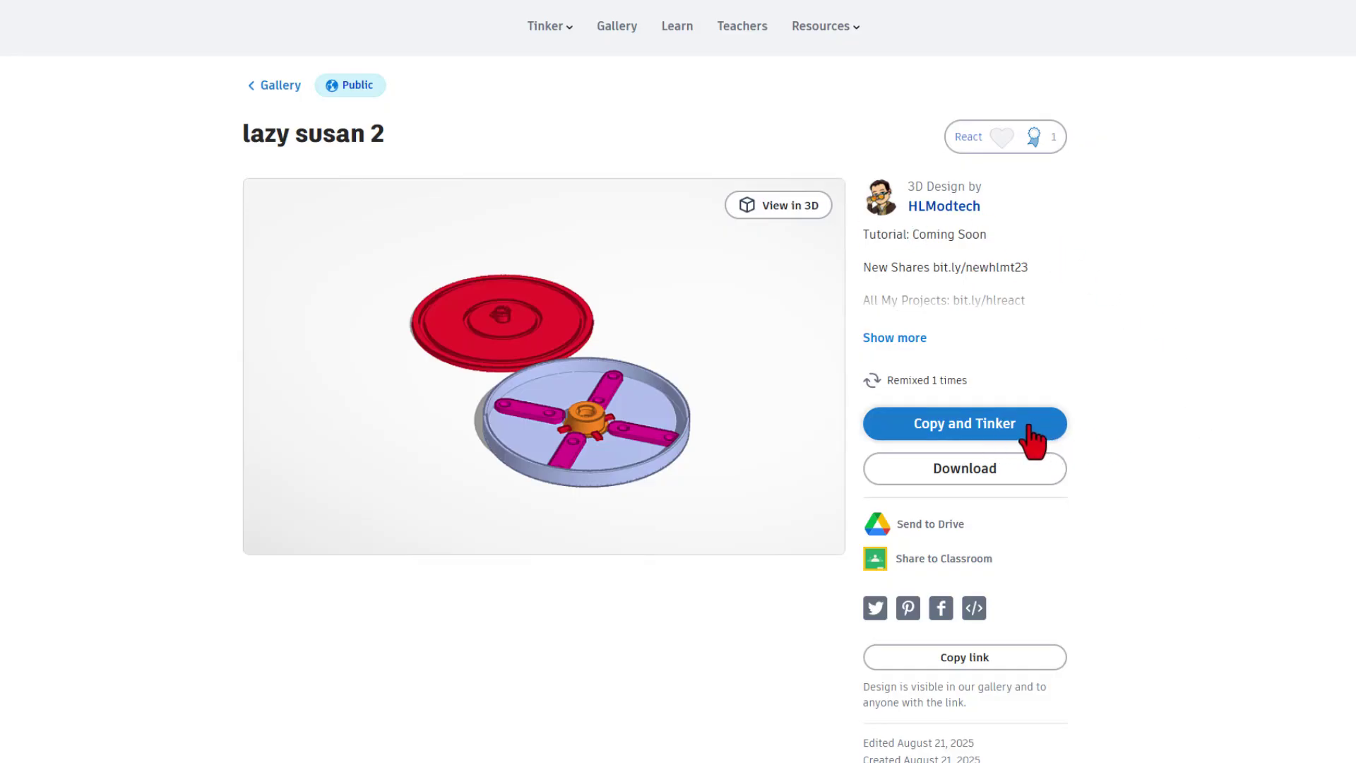
React 'Awesome, A+' to the lazy susan 2 design and open an editable copy via Copy and Tinker.
click(1007, 132)
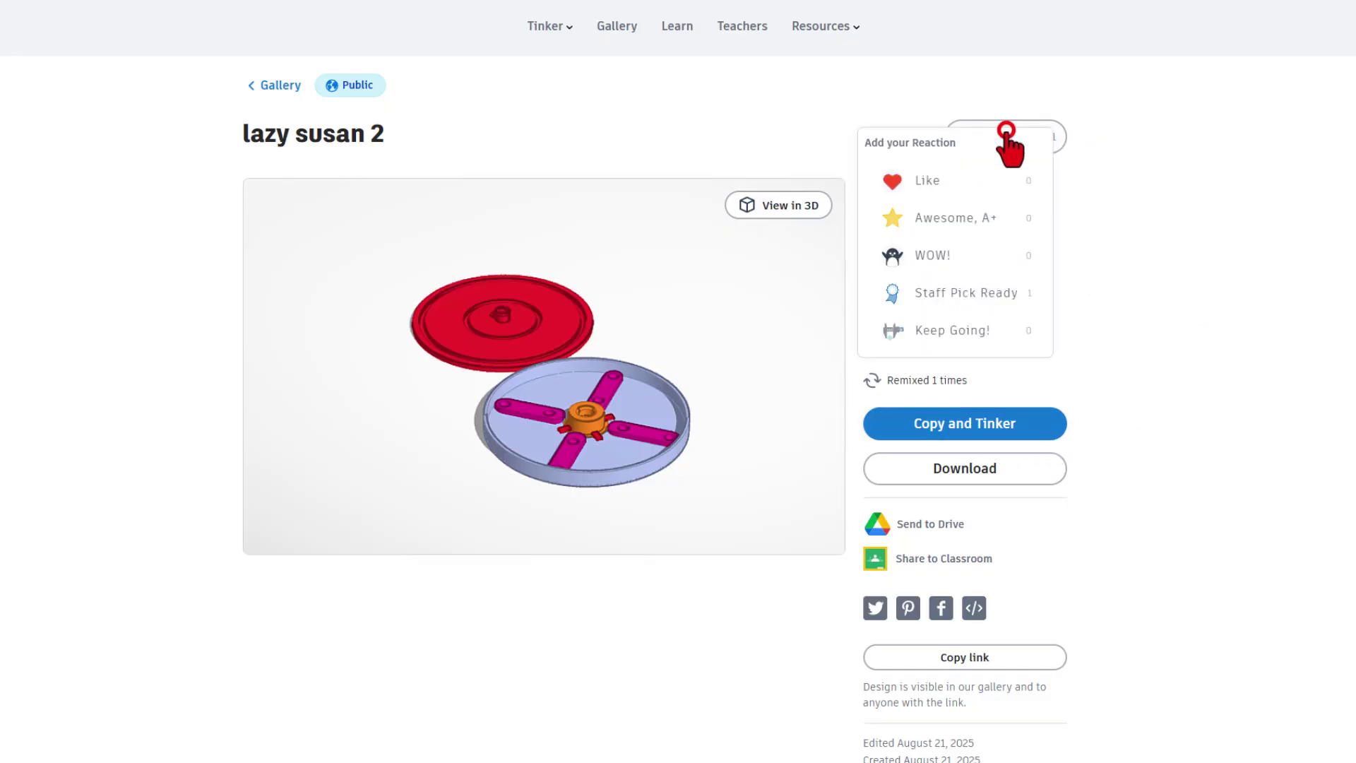
click(996, 217)
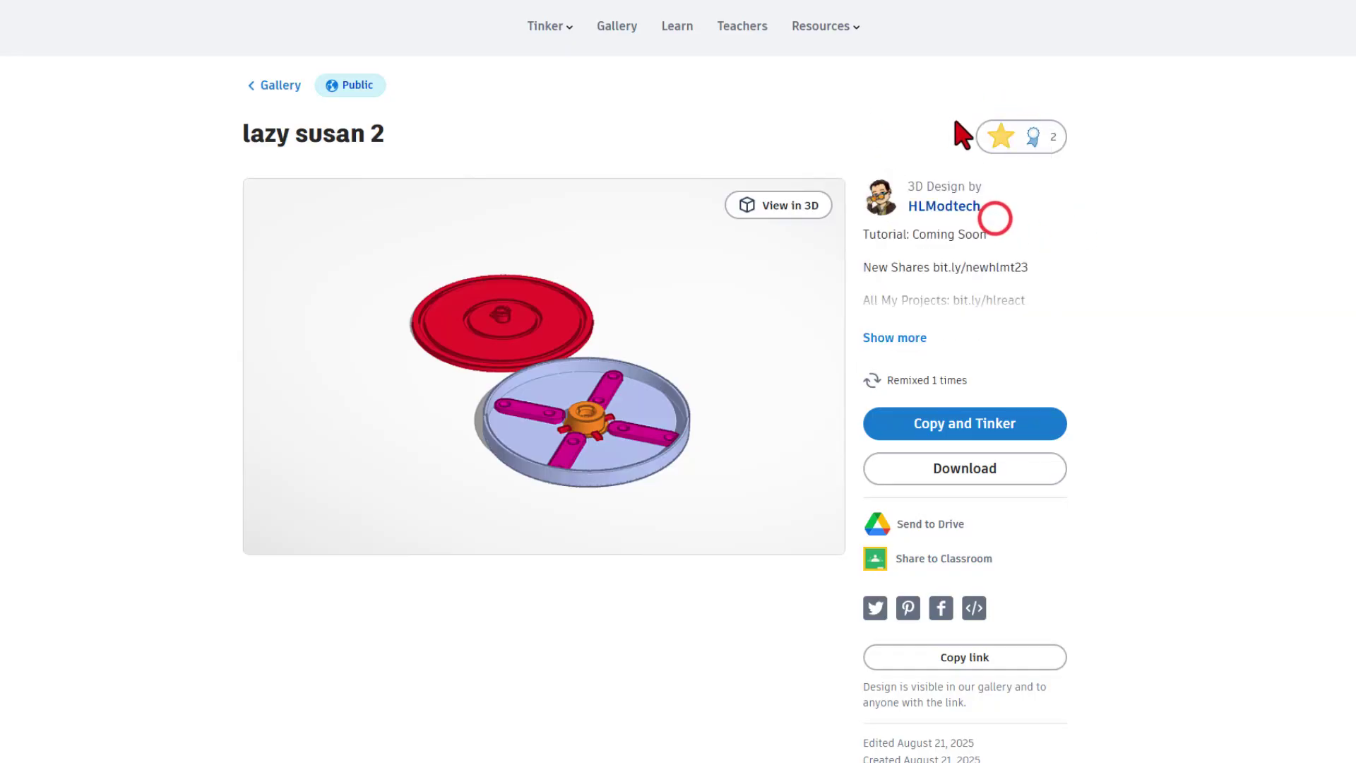
click(980, 426)
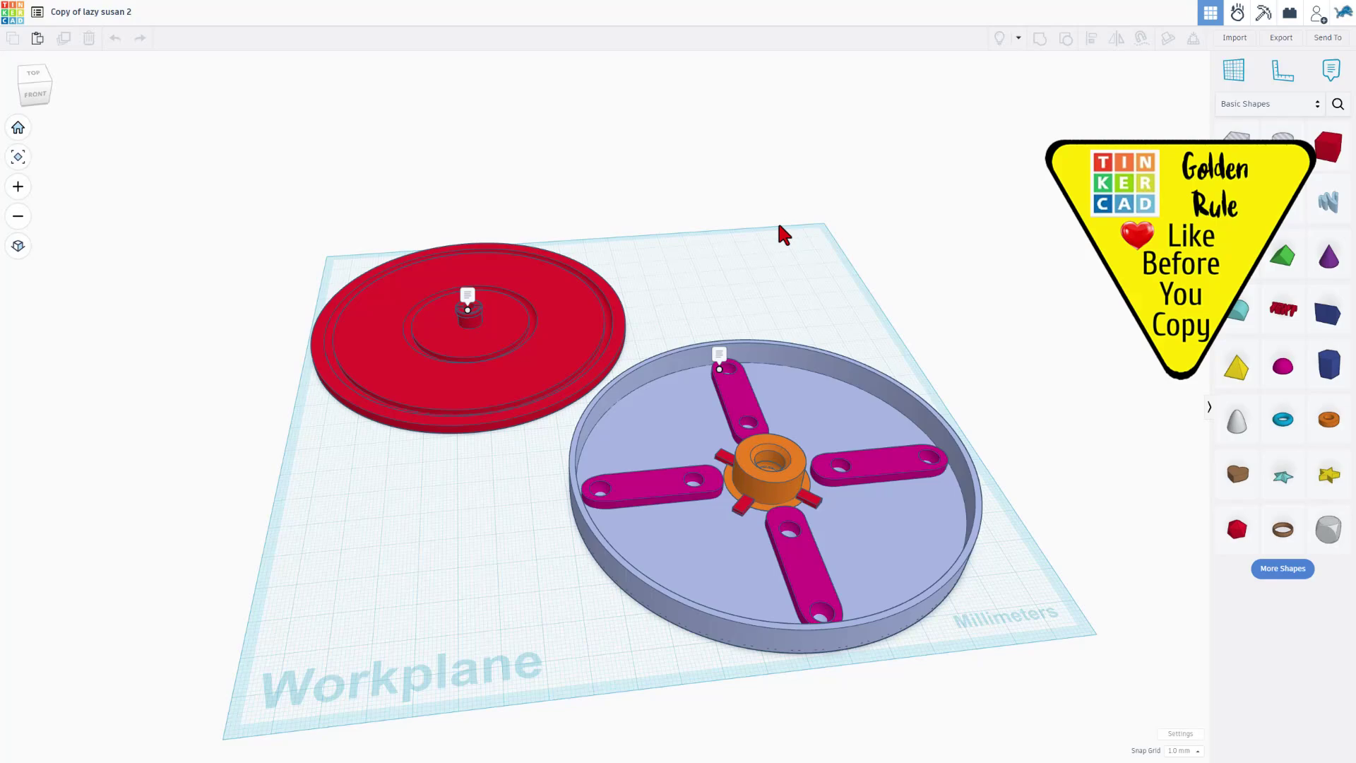
click(790, 424)
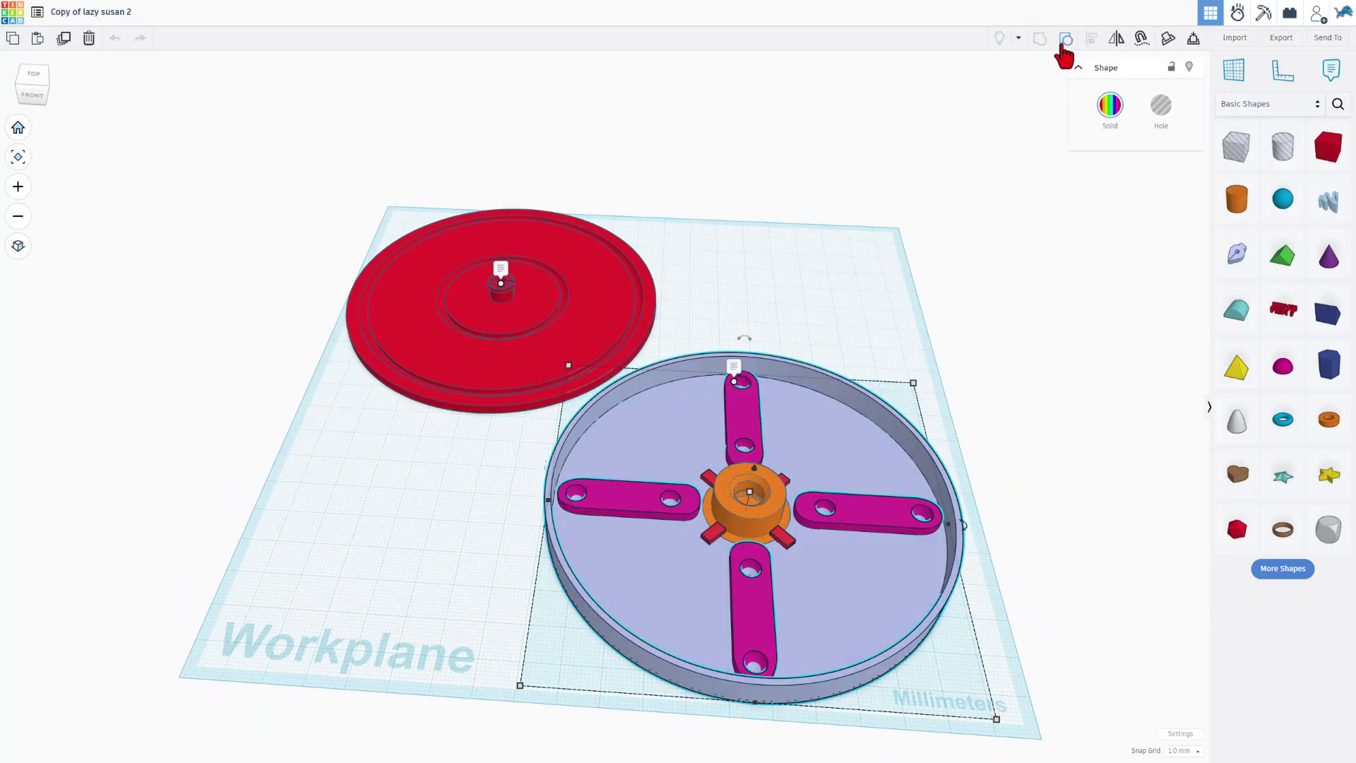
right_drag(494, 442, 519, 481)
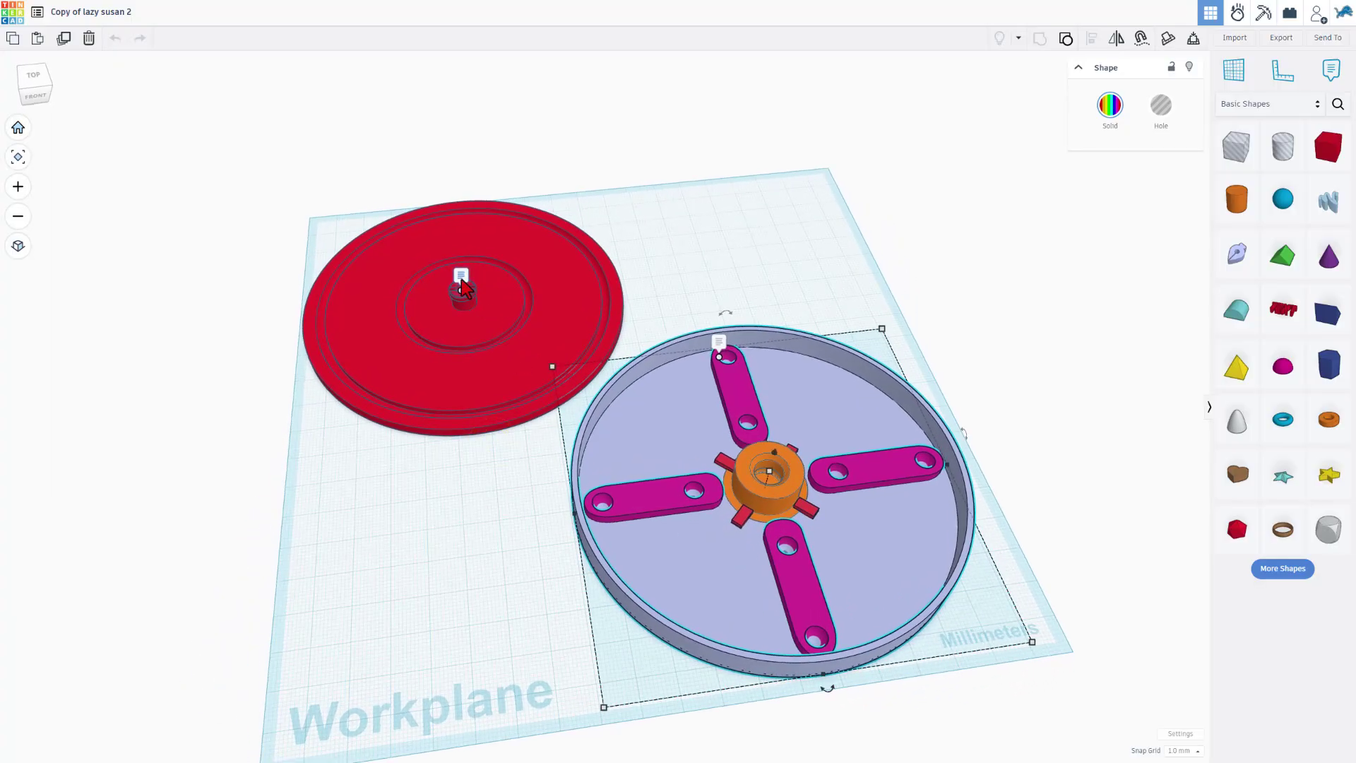
click(462, 281)
Search Community shapes for 'snap' and place a Snap and Socket with shaft radius 4, height 8.
click(1338, 104)
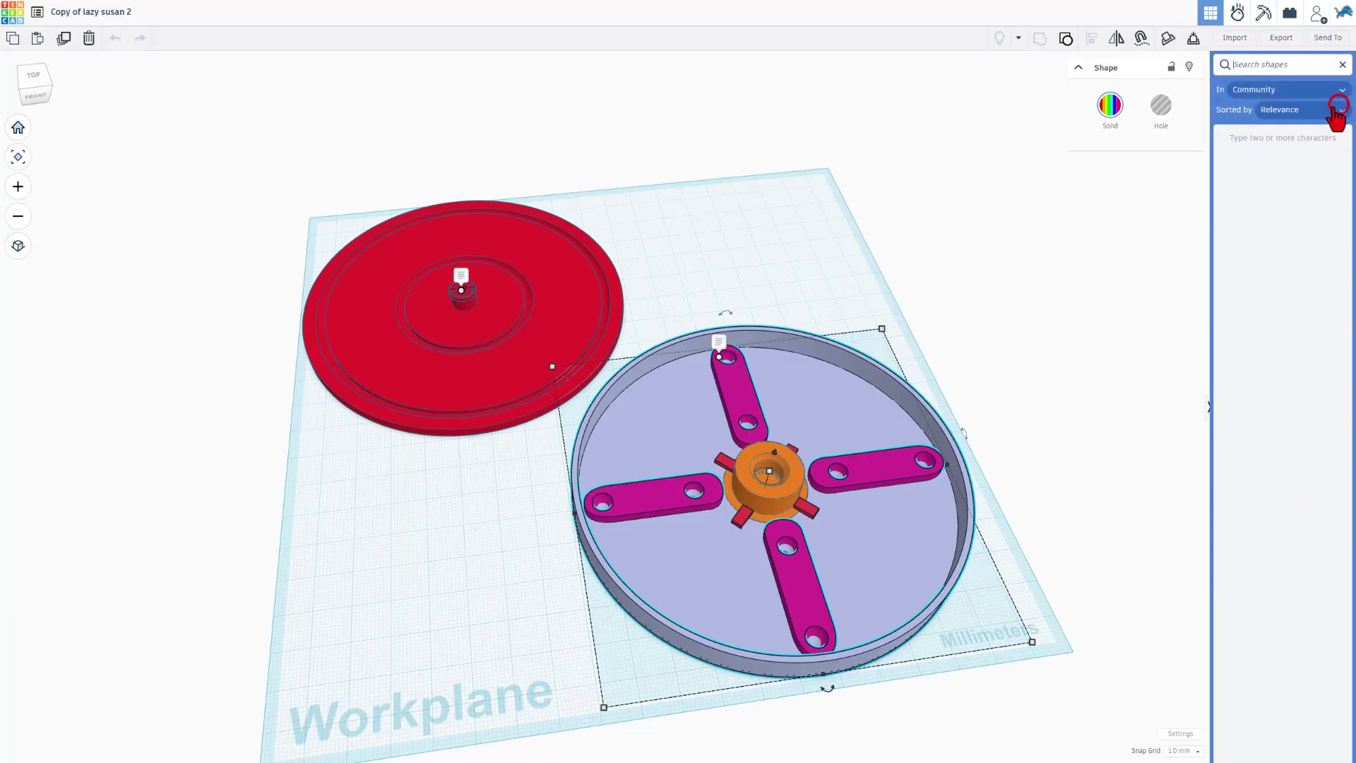
click(1242, 64)
text(sna)
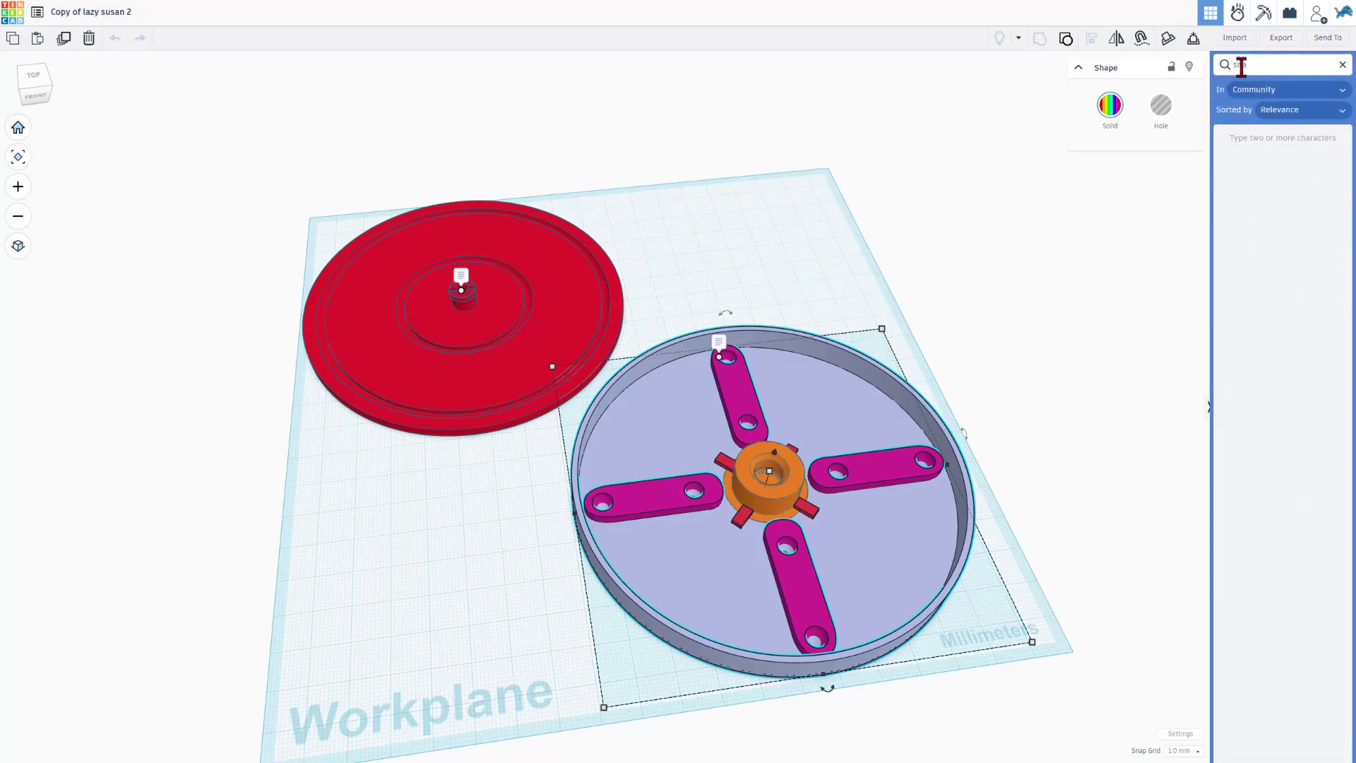
text(p)
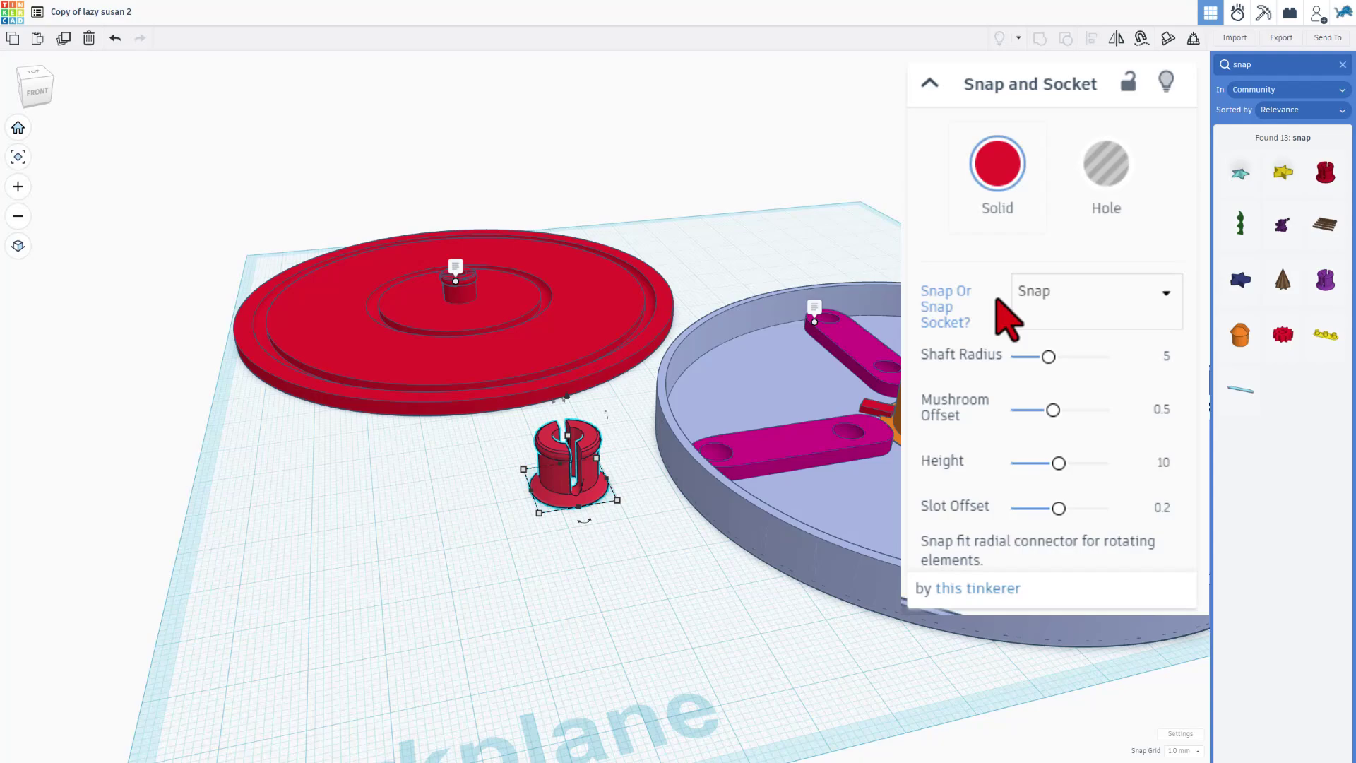
click(468, 291)
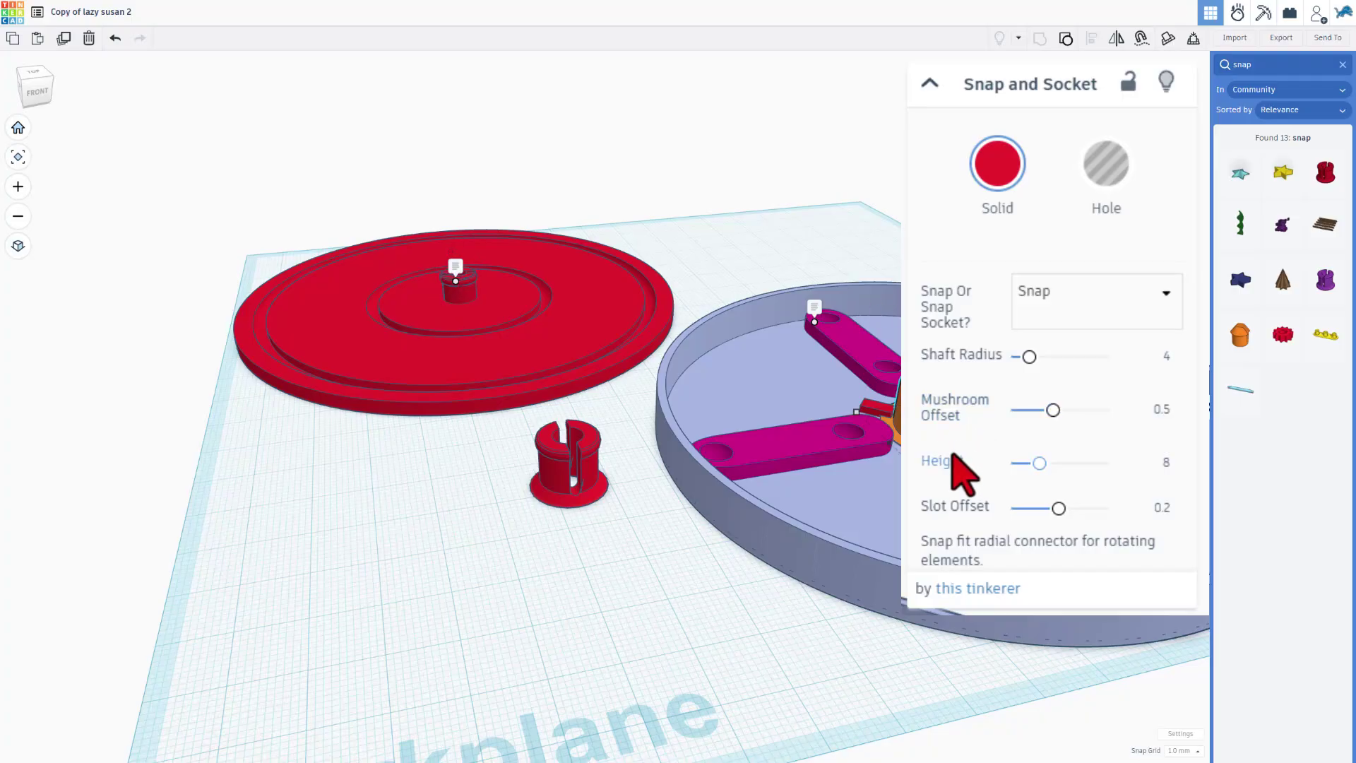
click(865, 226)
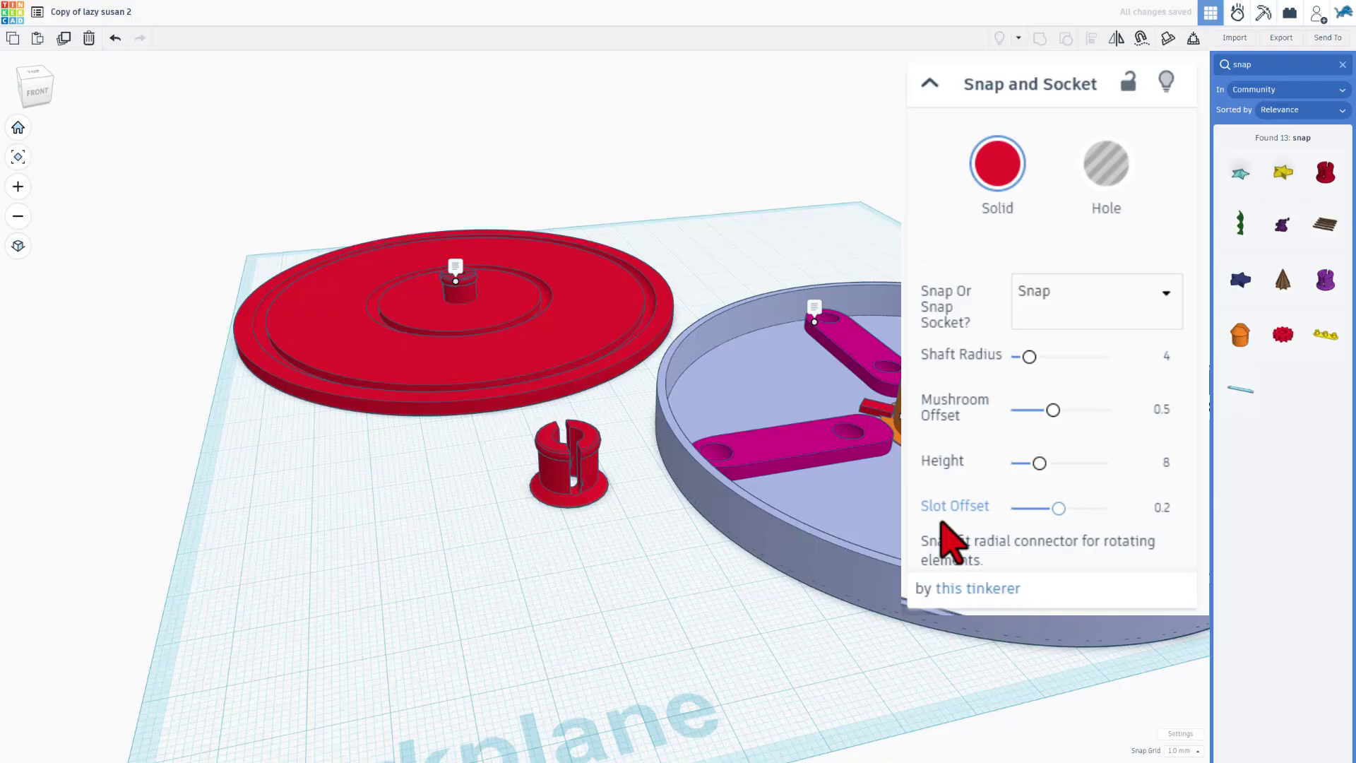
Switch the connector to 'Snap hole (free spinning)' and group it with the orange hub.
click(1139, 182)
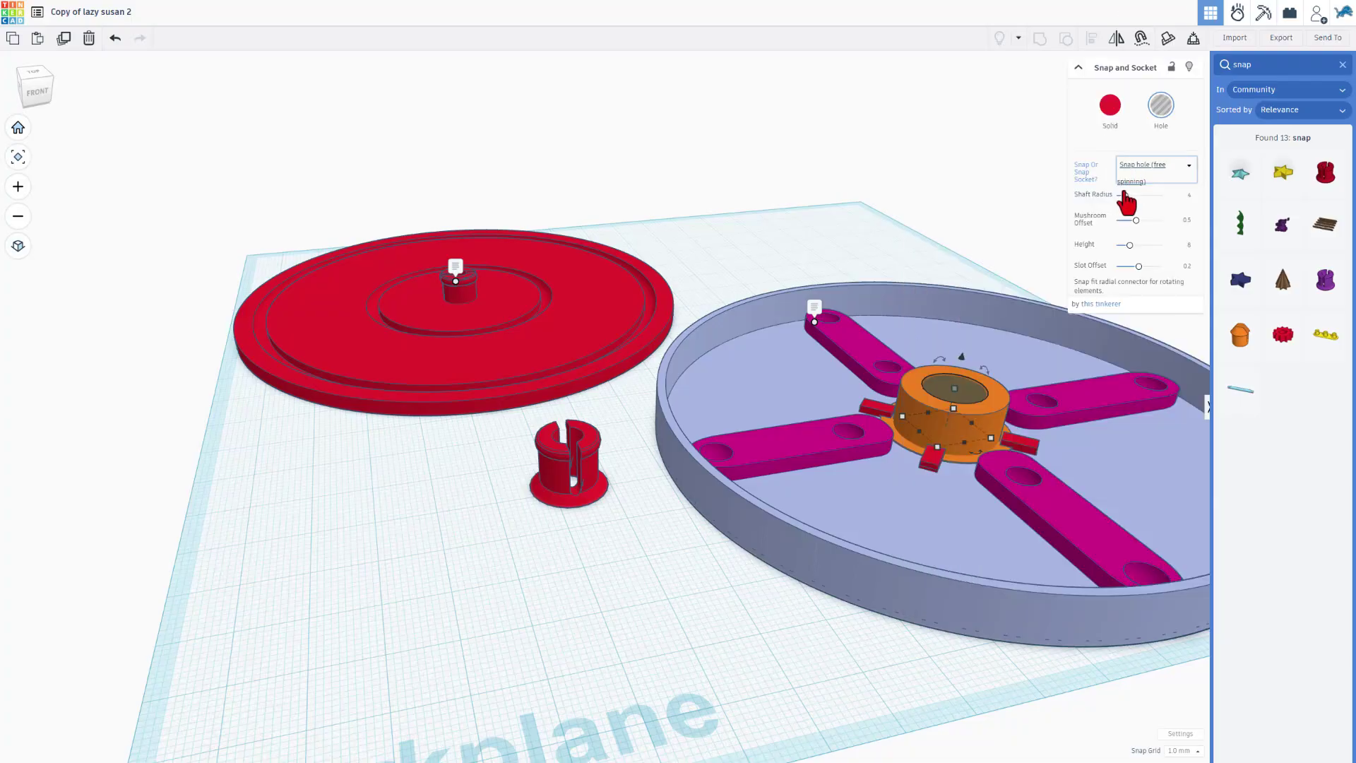
click(1127, 195)
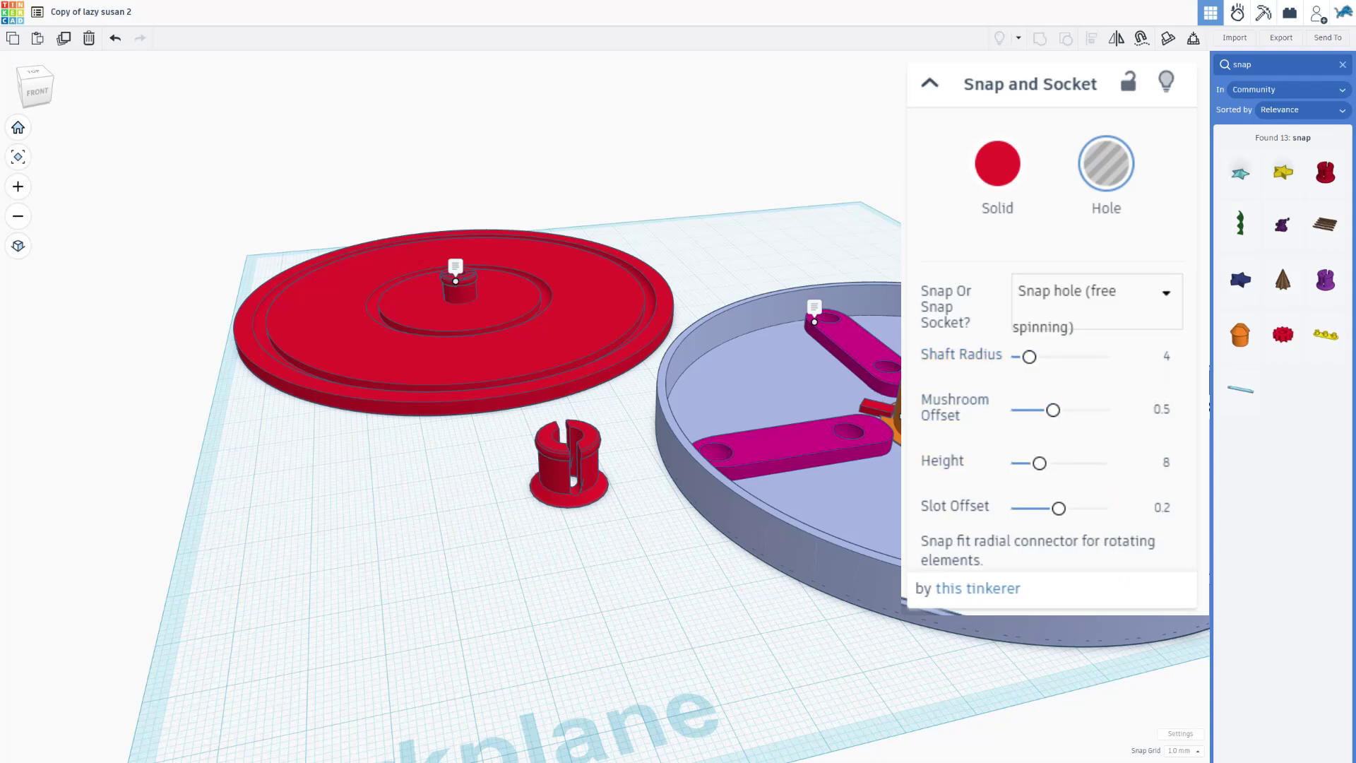
shift+click(916, 389)
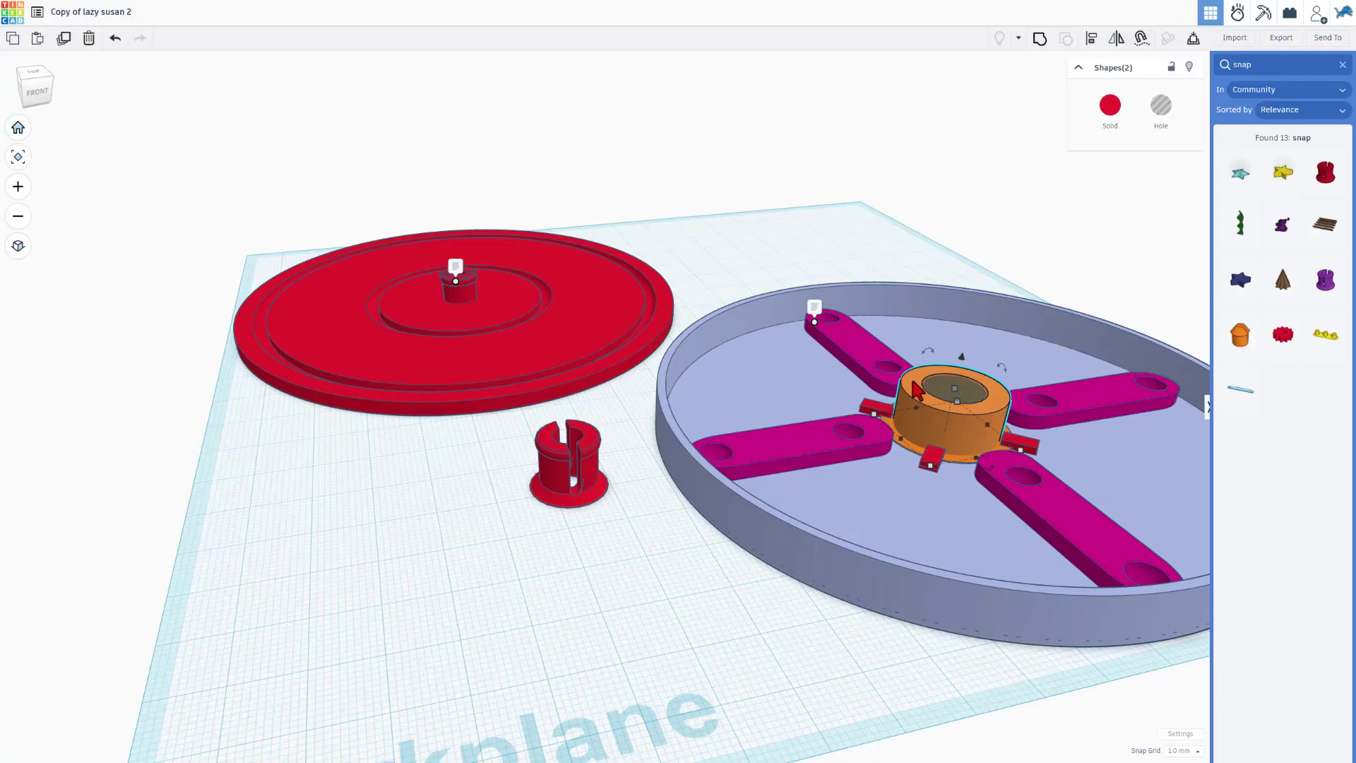
key(ctrl+g)
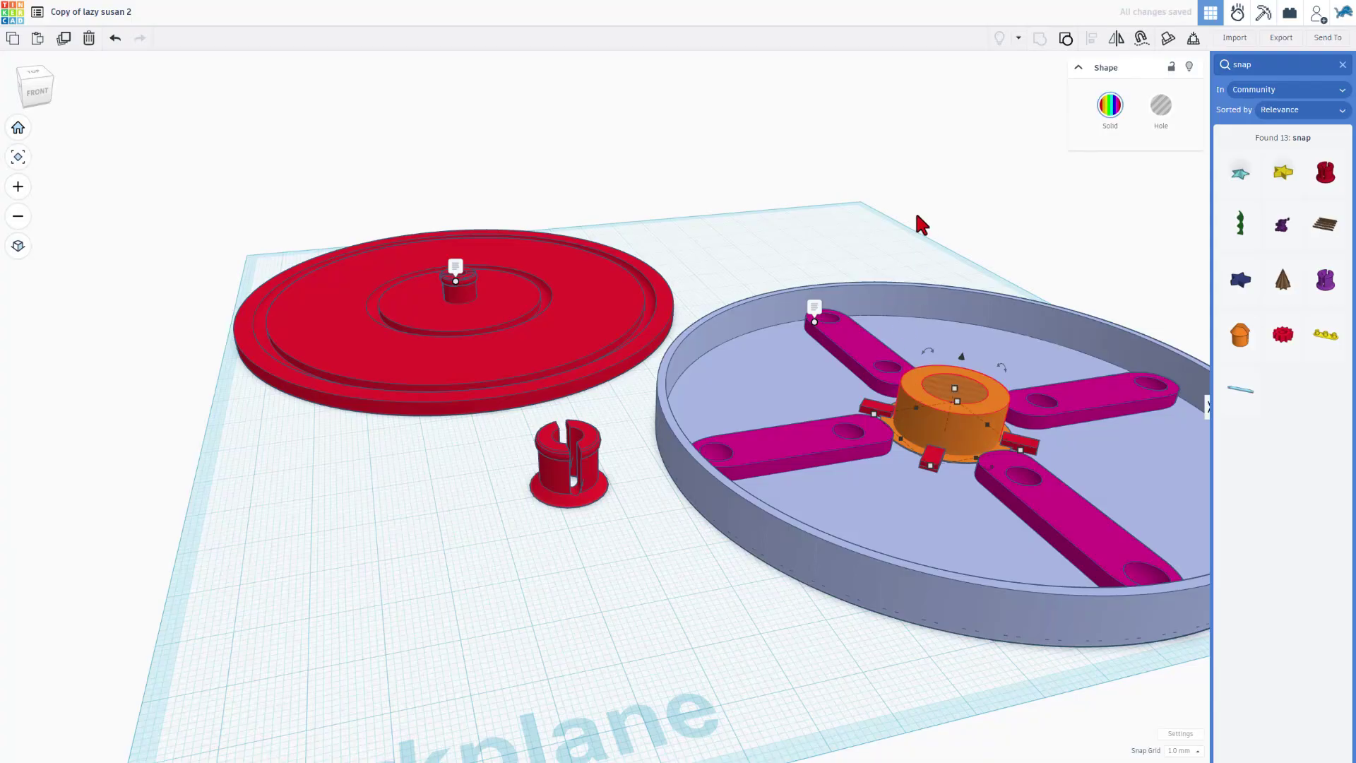
right_drag(922, 225, 932, 277)
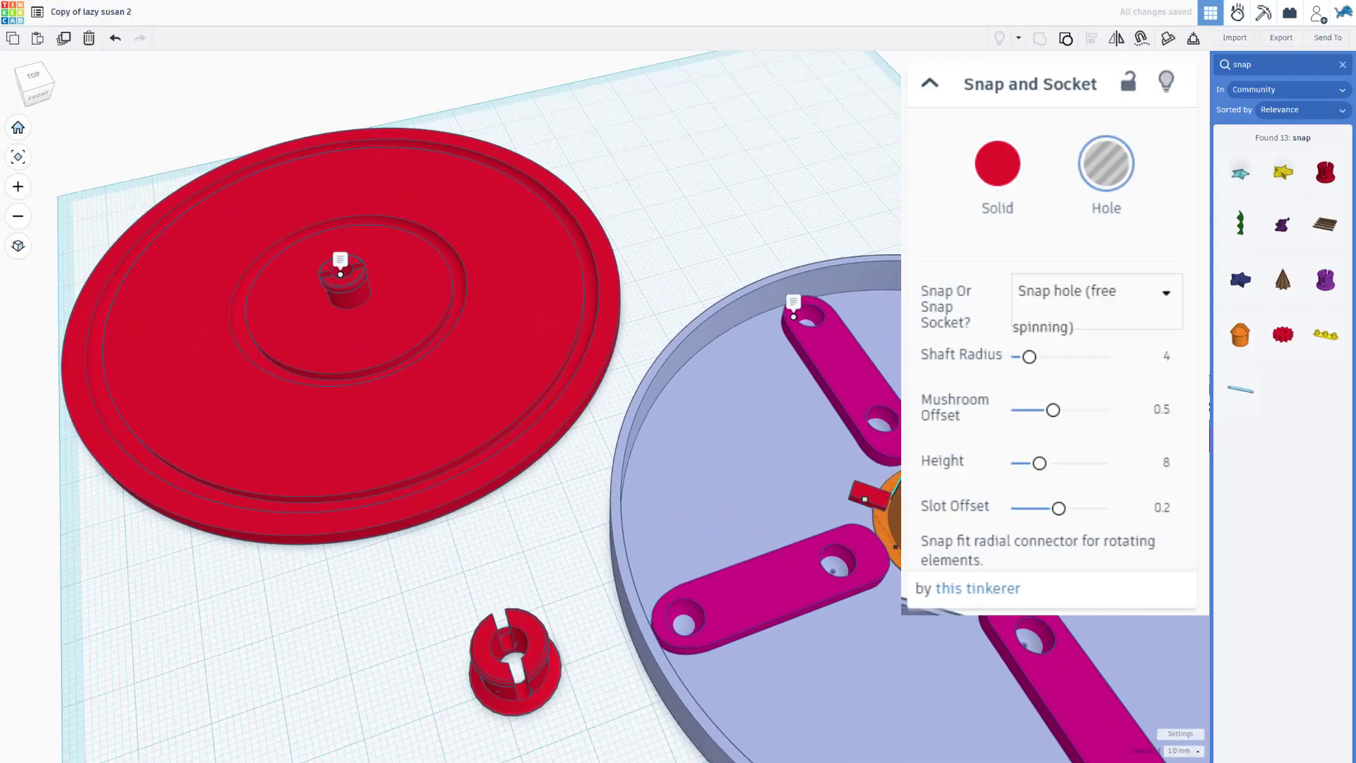
right_drag(363, 311, 566, 315)
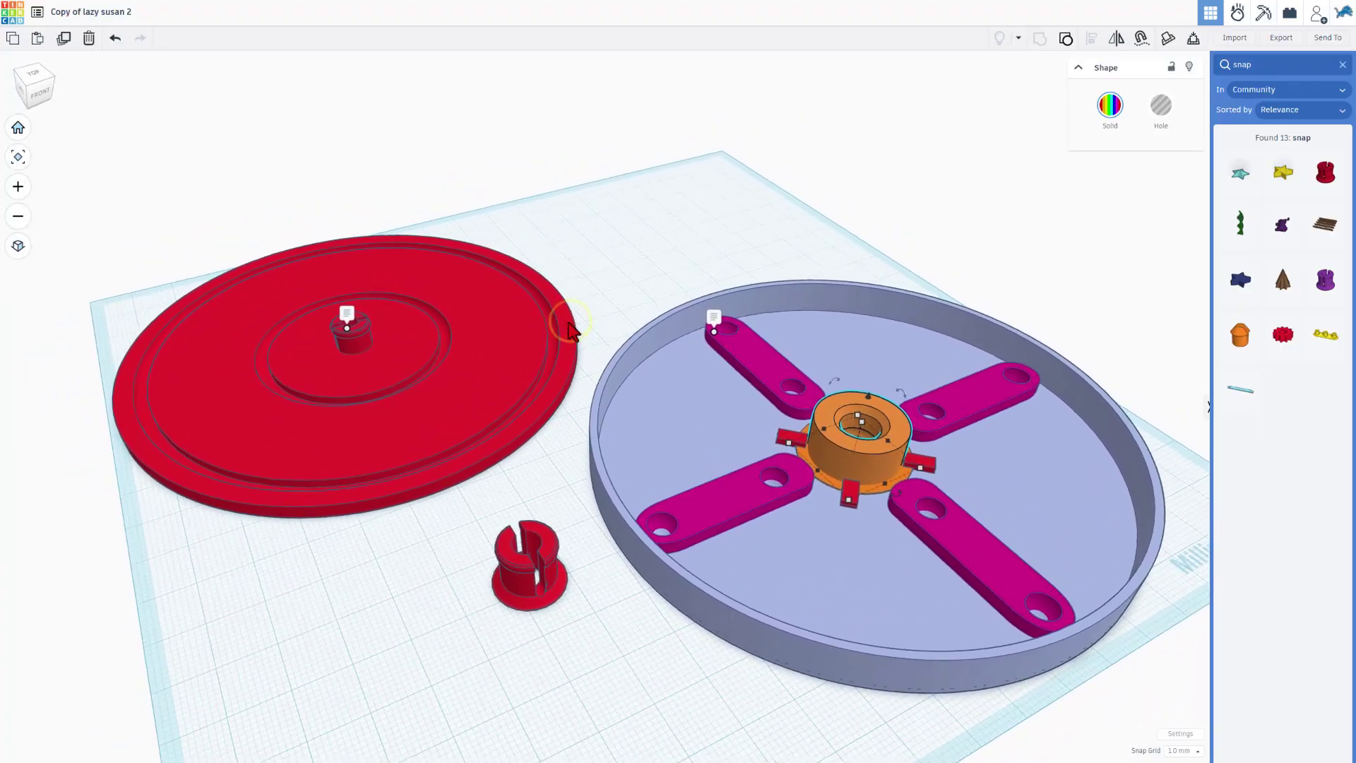
Select the magenta spoke-arm sketch on the base and open it in the sketch editor.
click(700, 243)
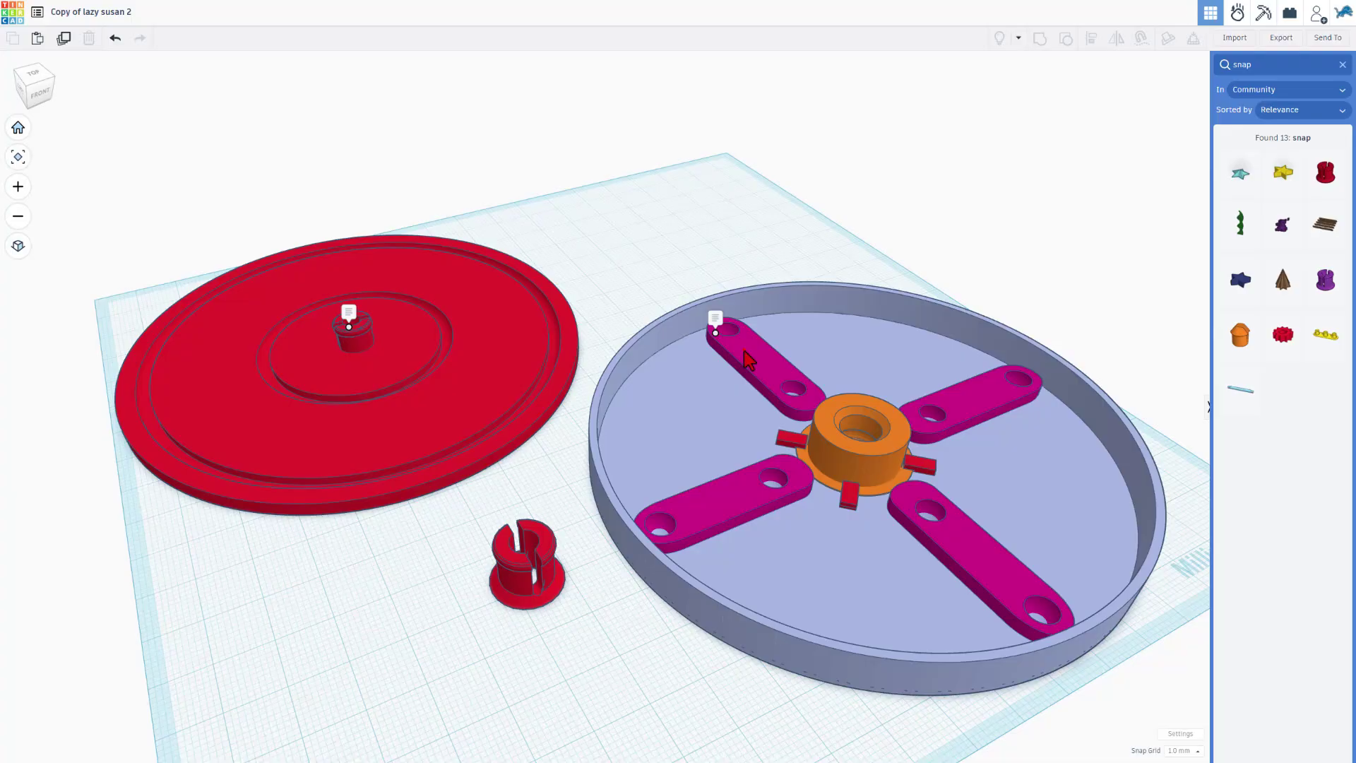
click(744, 349)
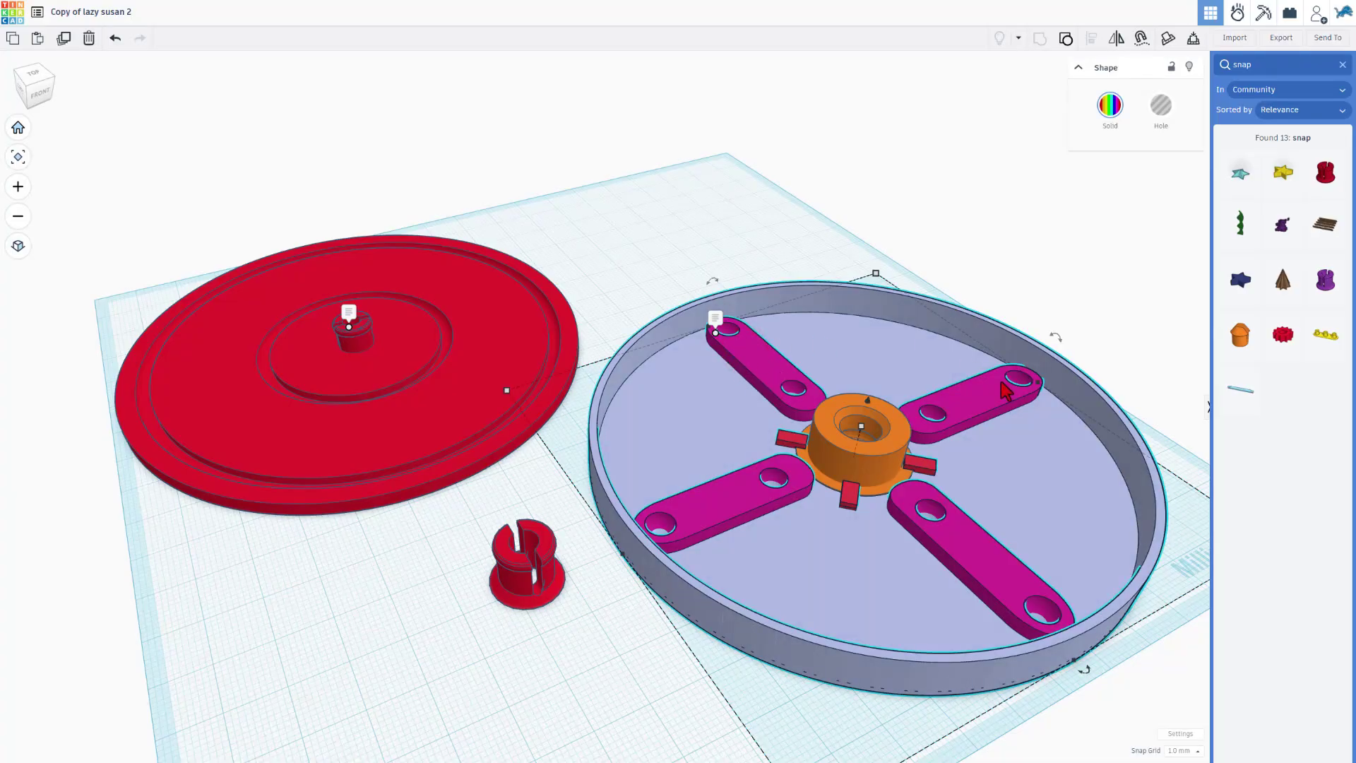
click(759, 366)
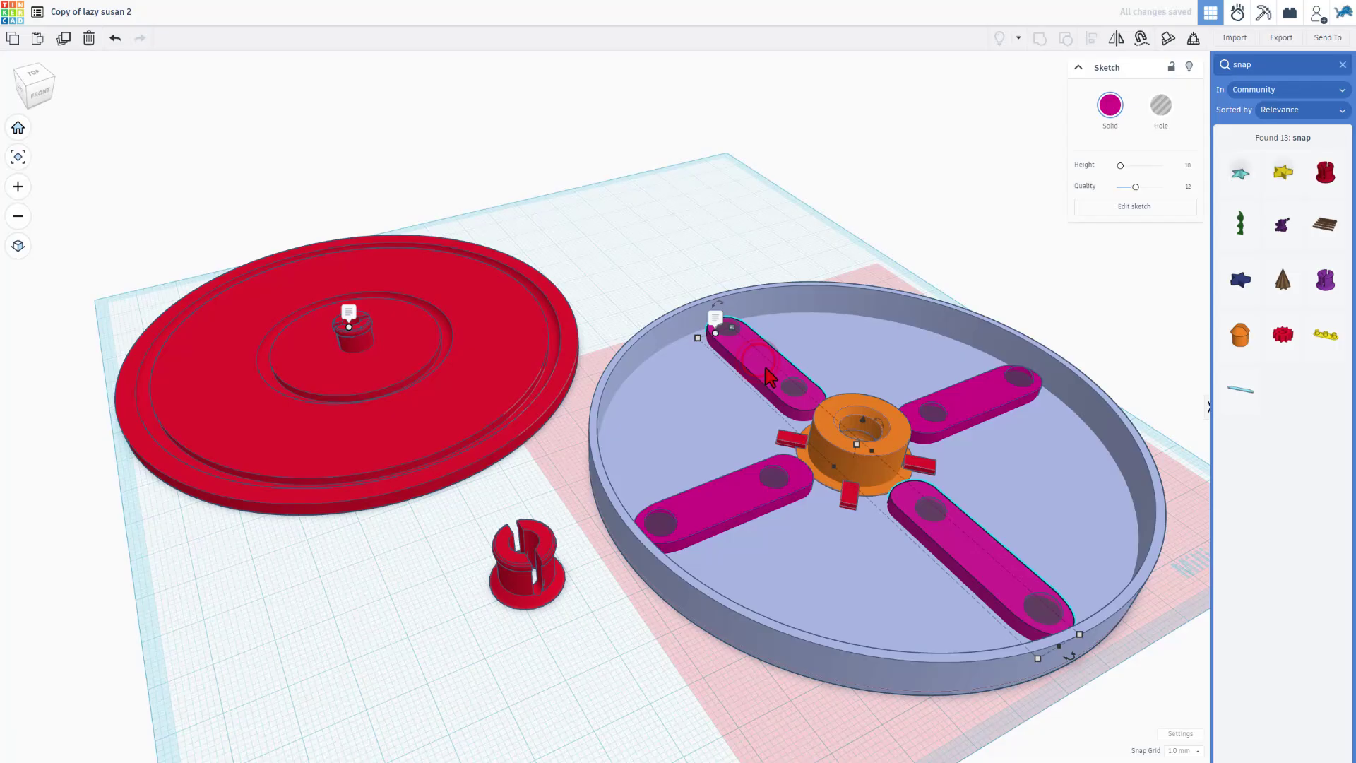
scroll(777, 389, up, 3)
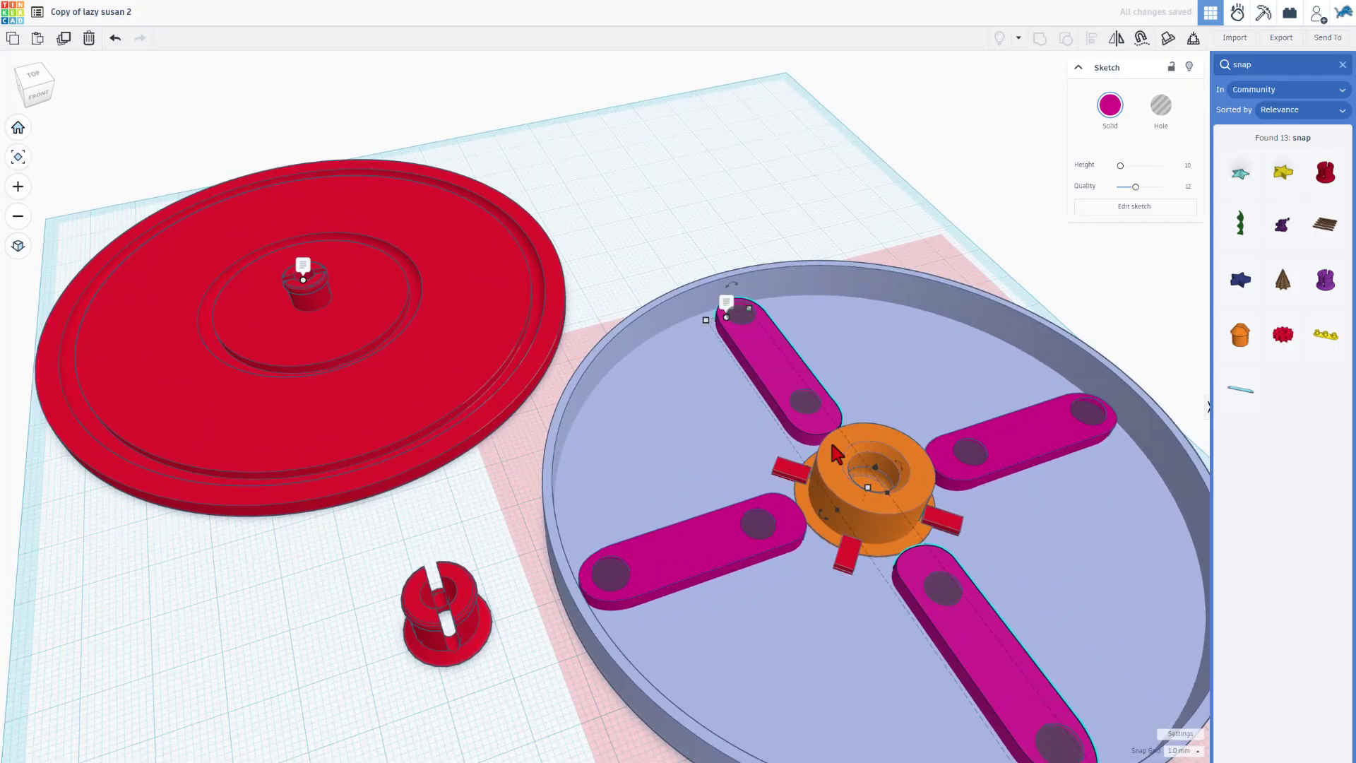
click(774, 371)
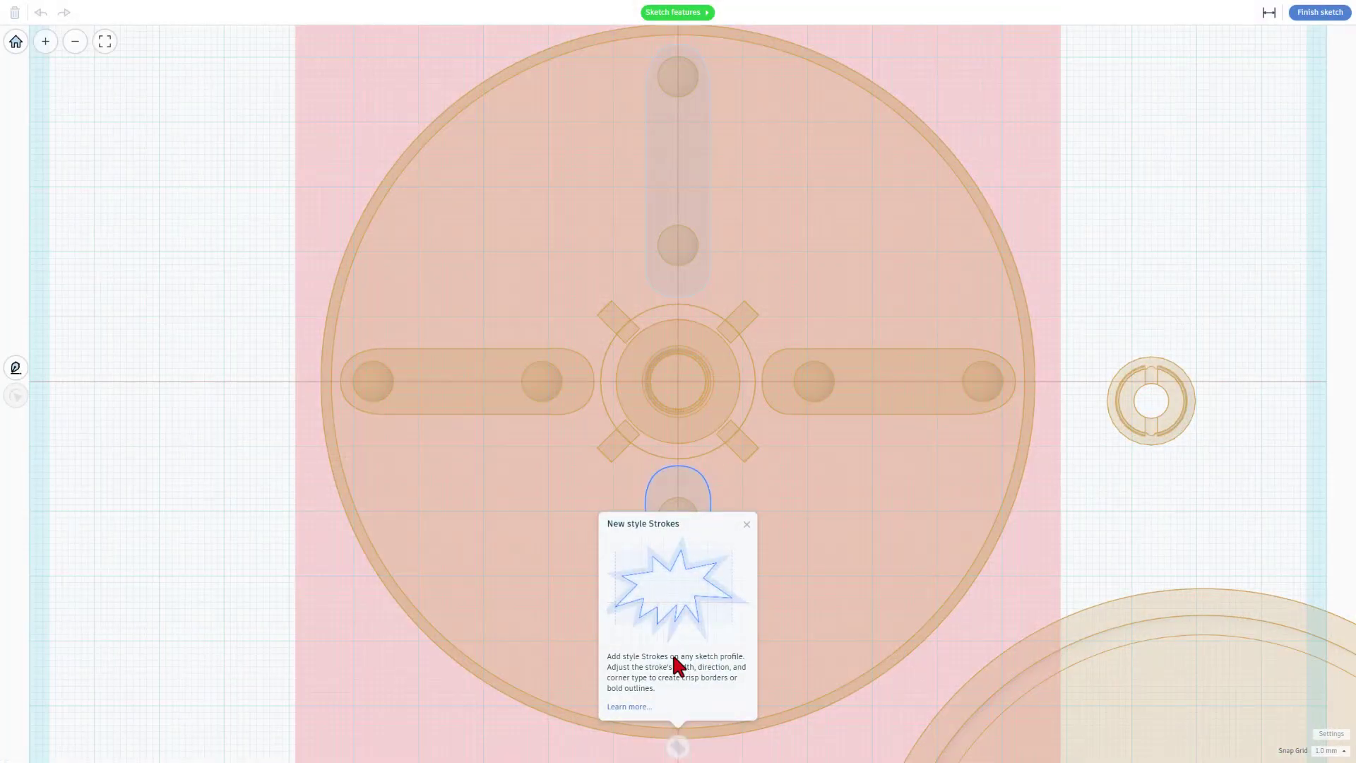
click(678, 748)
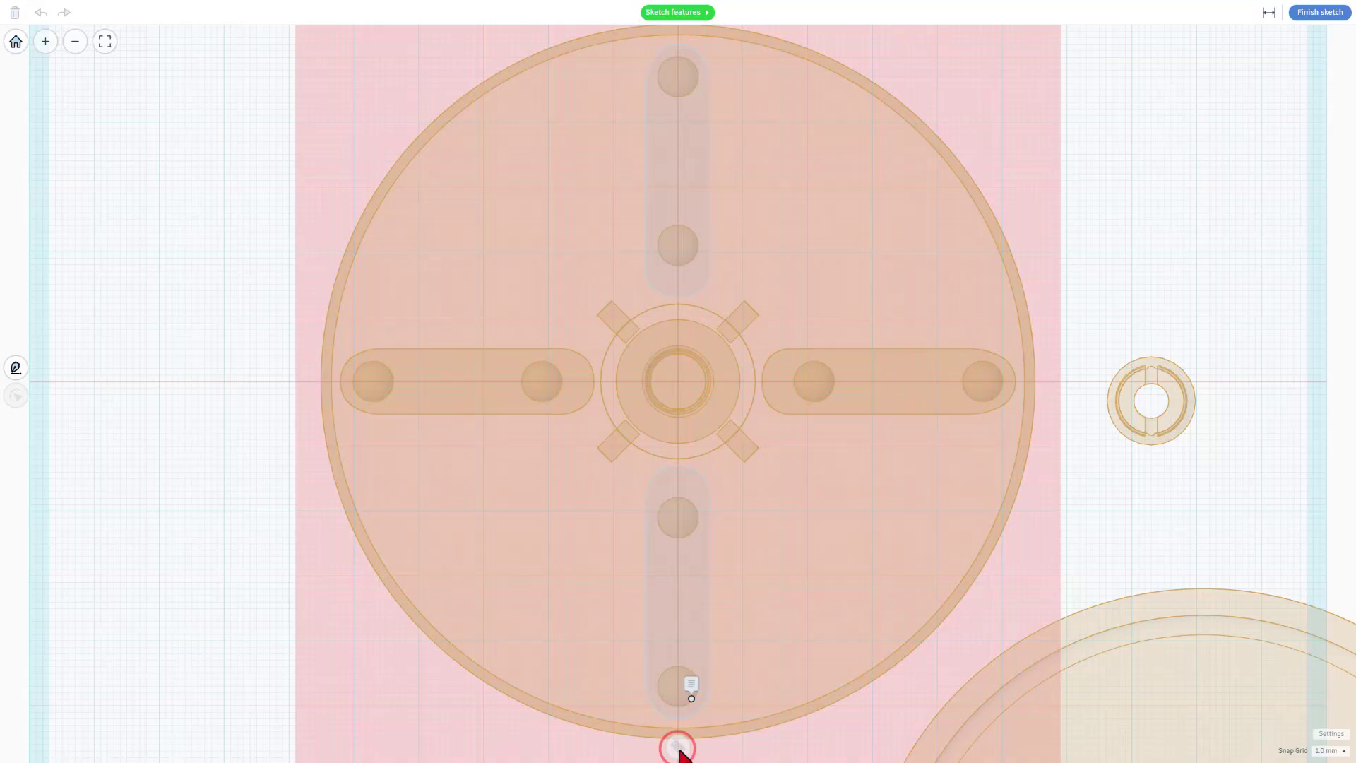
click(687, 160)
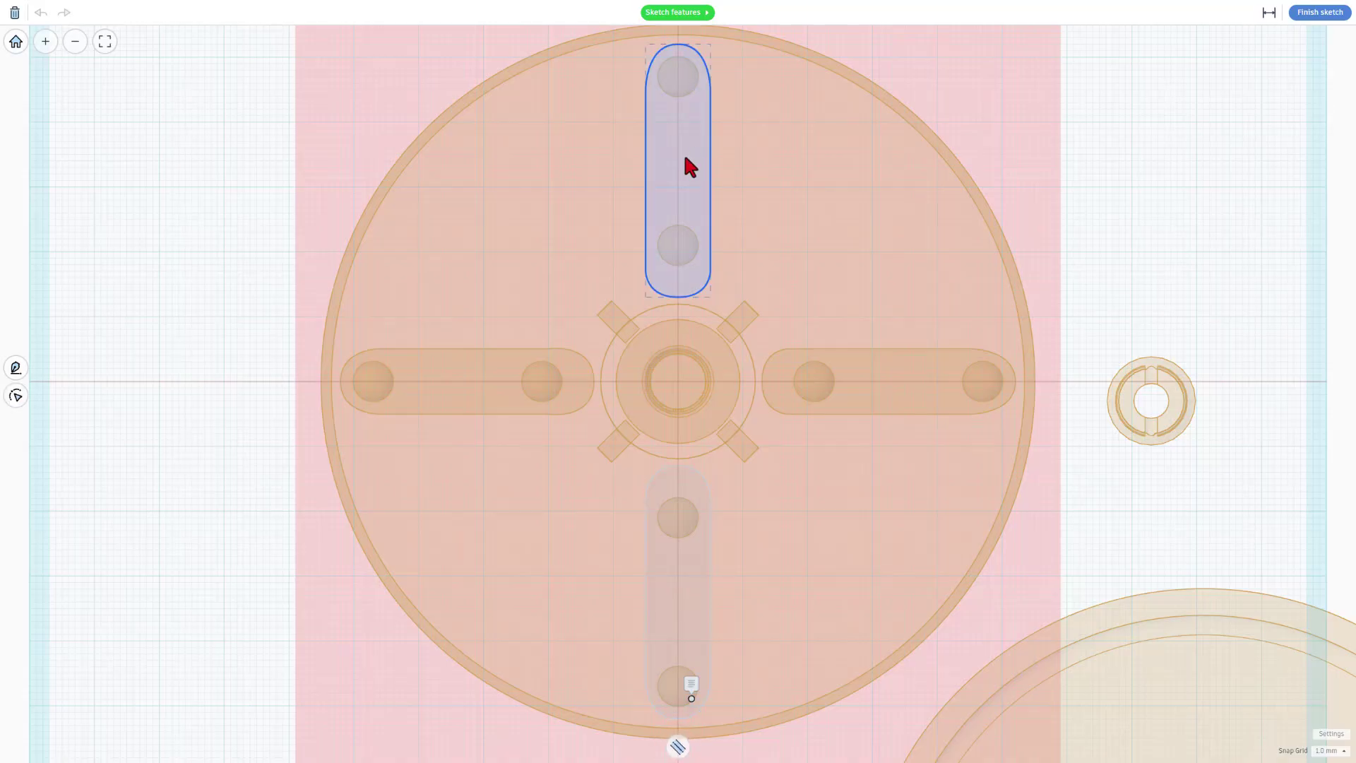
double_click(682, 160)
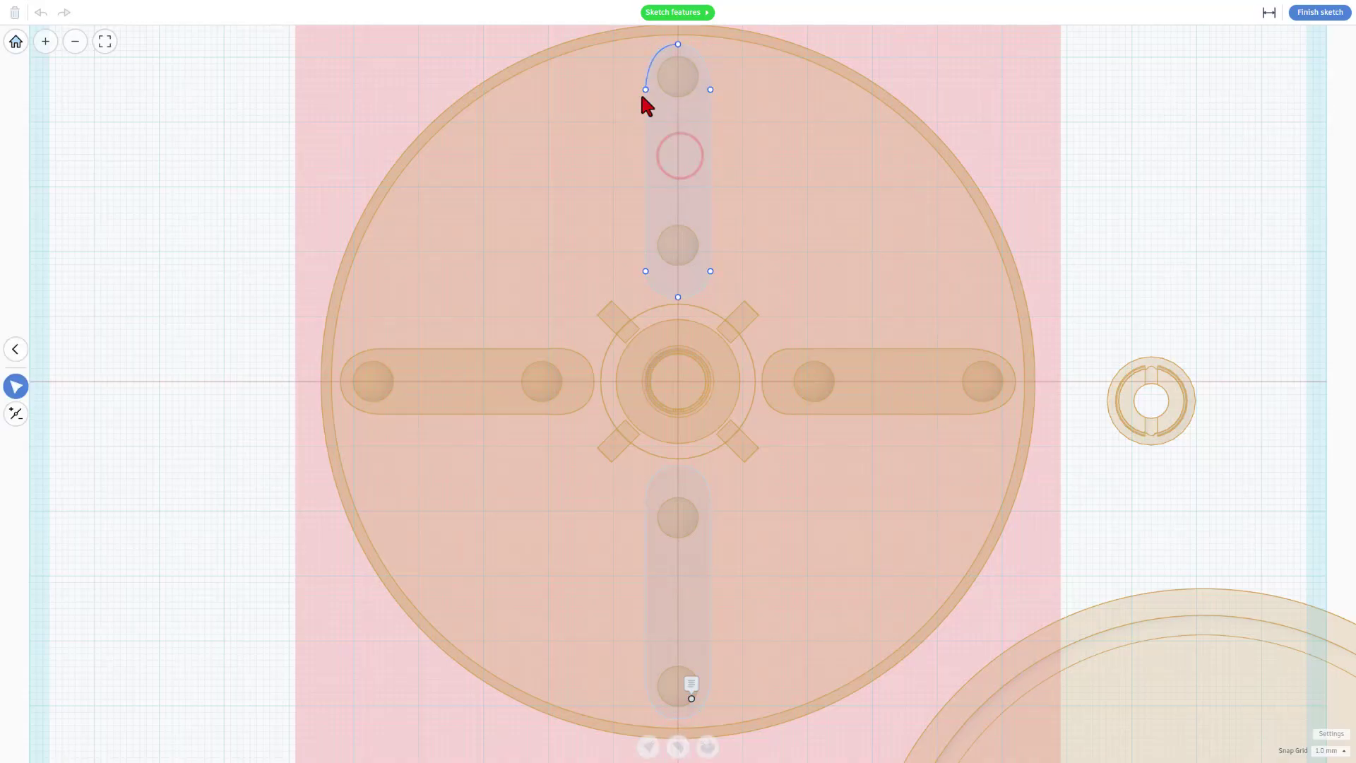
click(647, 120)
click(648, 121)
click(885, 164)
drag(711, 162, 809, 164)
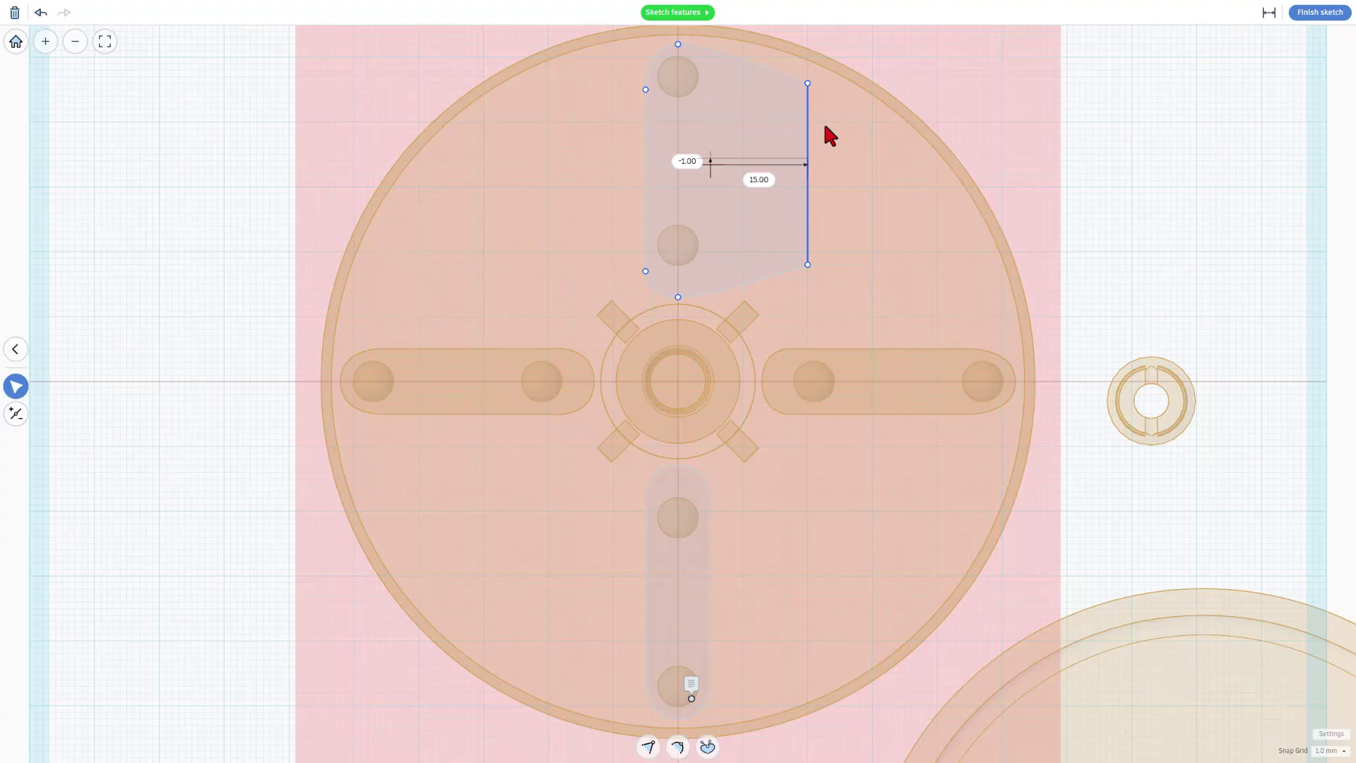
key(ctrl+z)
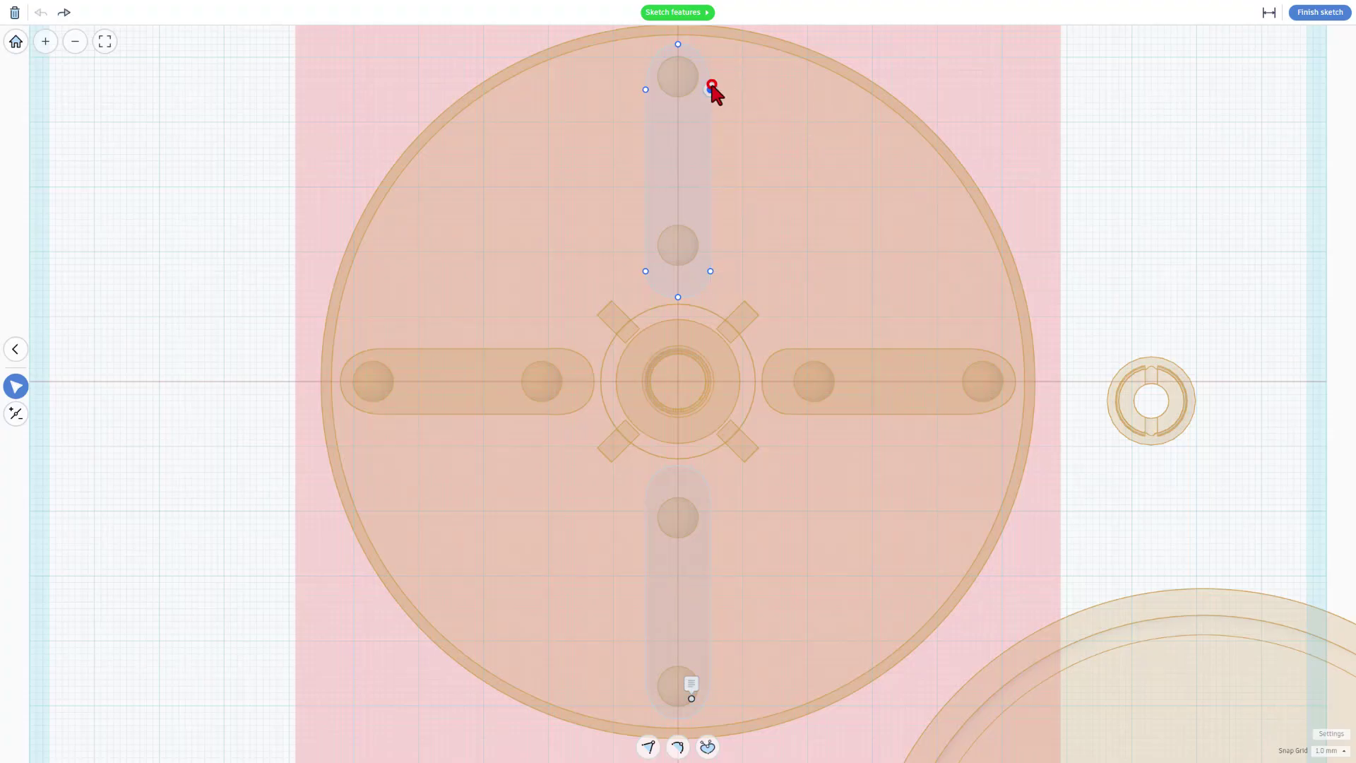
drag(710, 90, 782, 114)
key(ctrl+z)
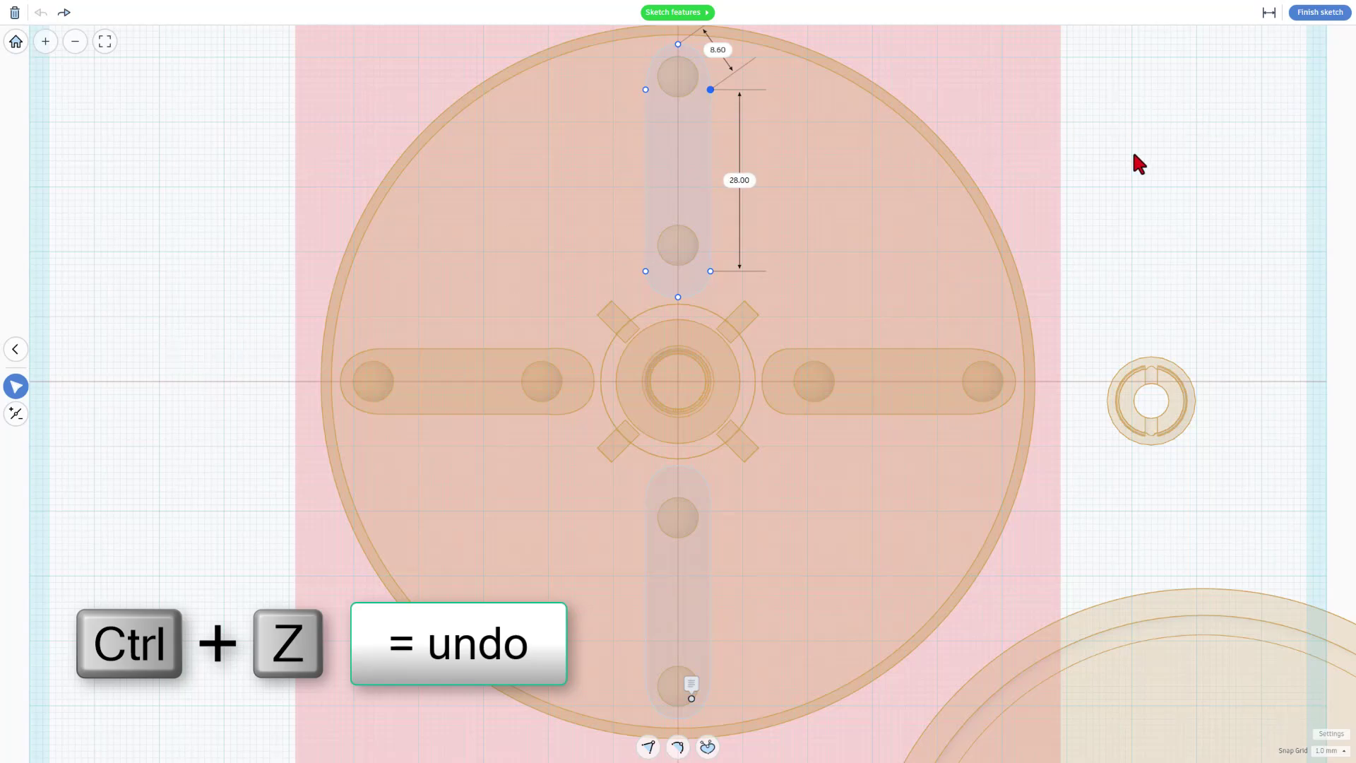
click(1165, 113)
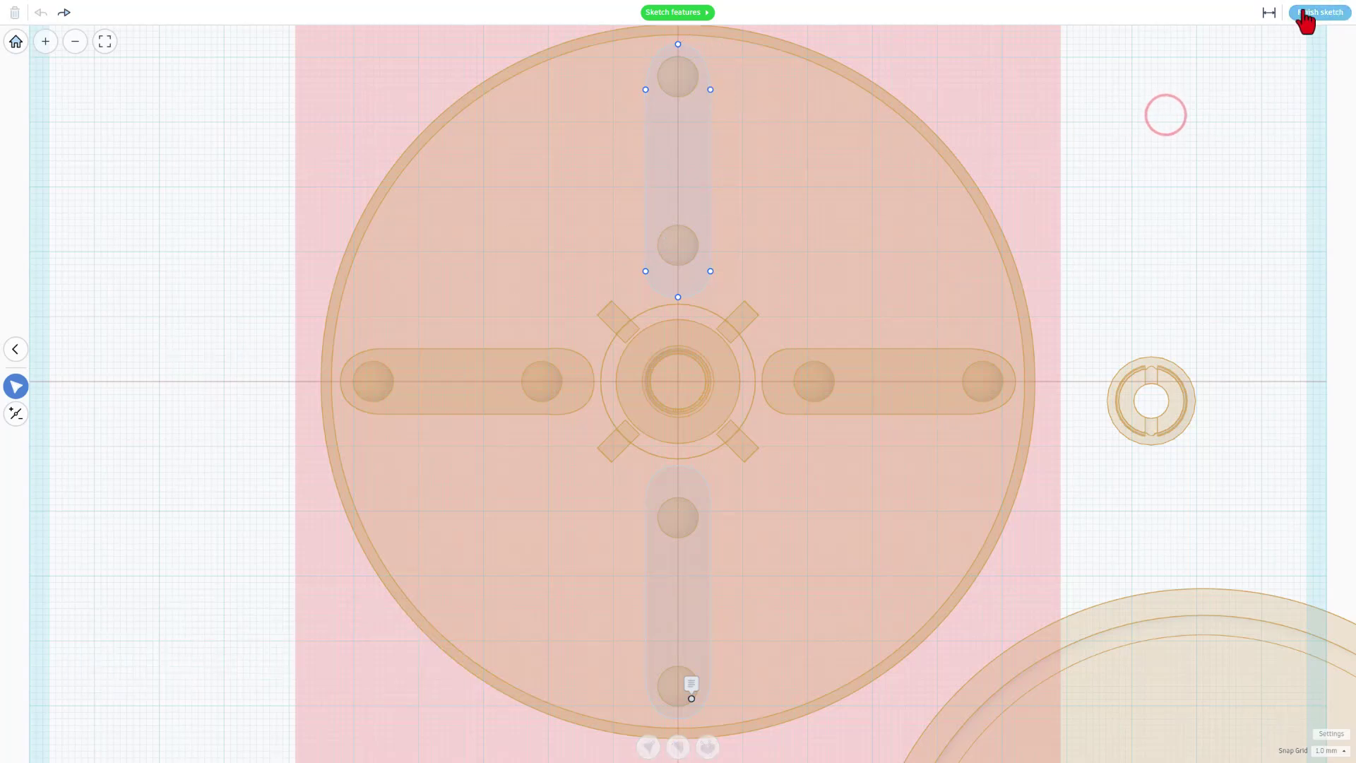
Browse the sketching help pages (Pen, Edit Tool, Actions, Add Points), then continue to the sketch.
click(671, 13)
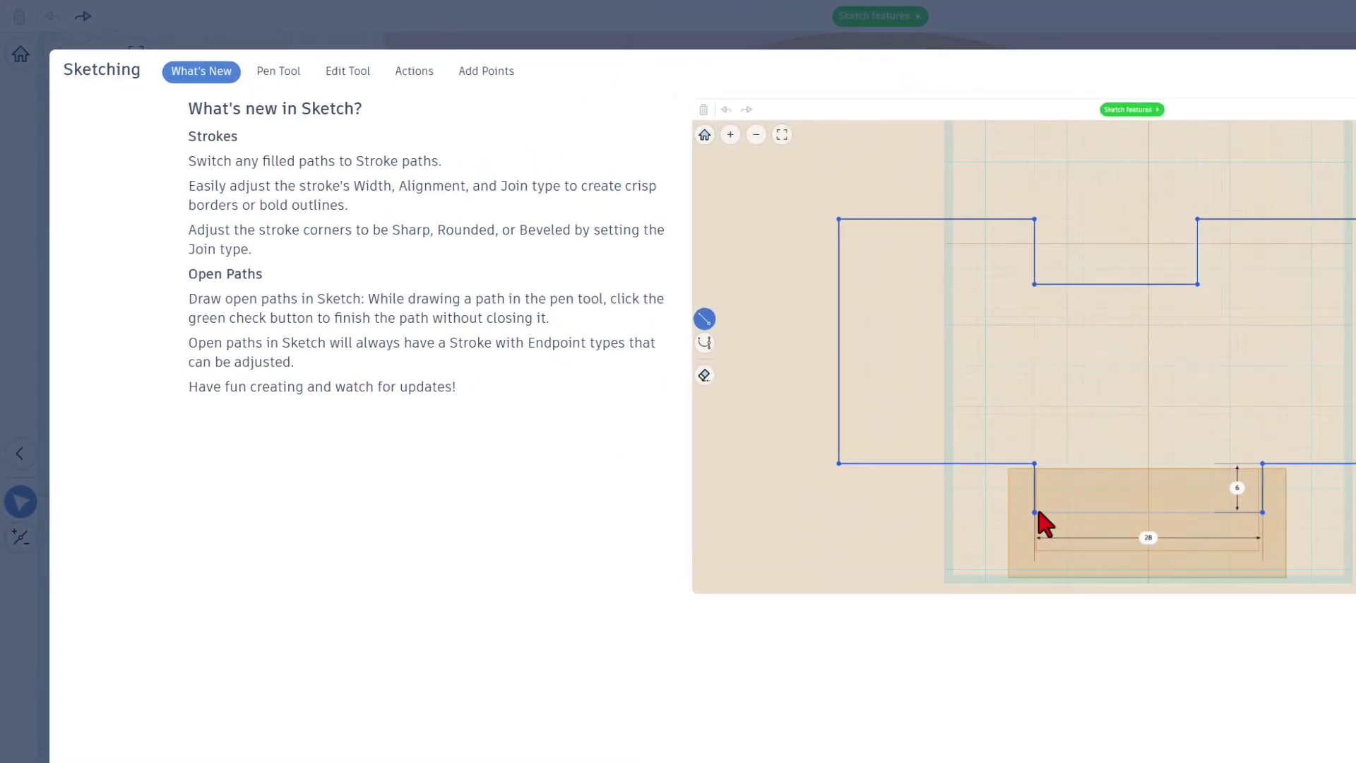
click(266, 73)
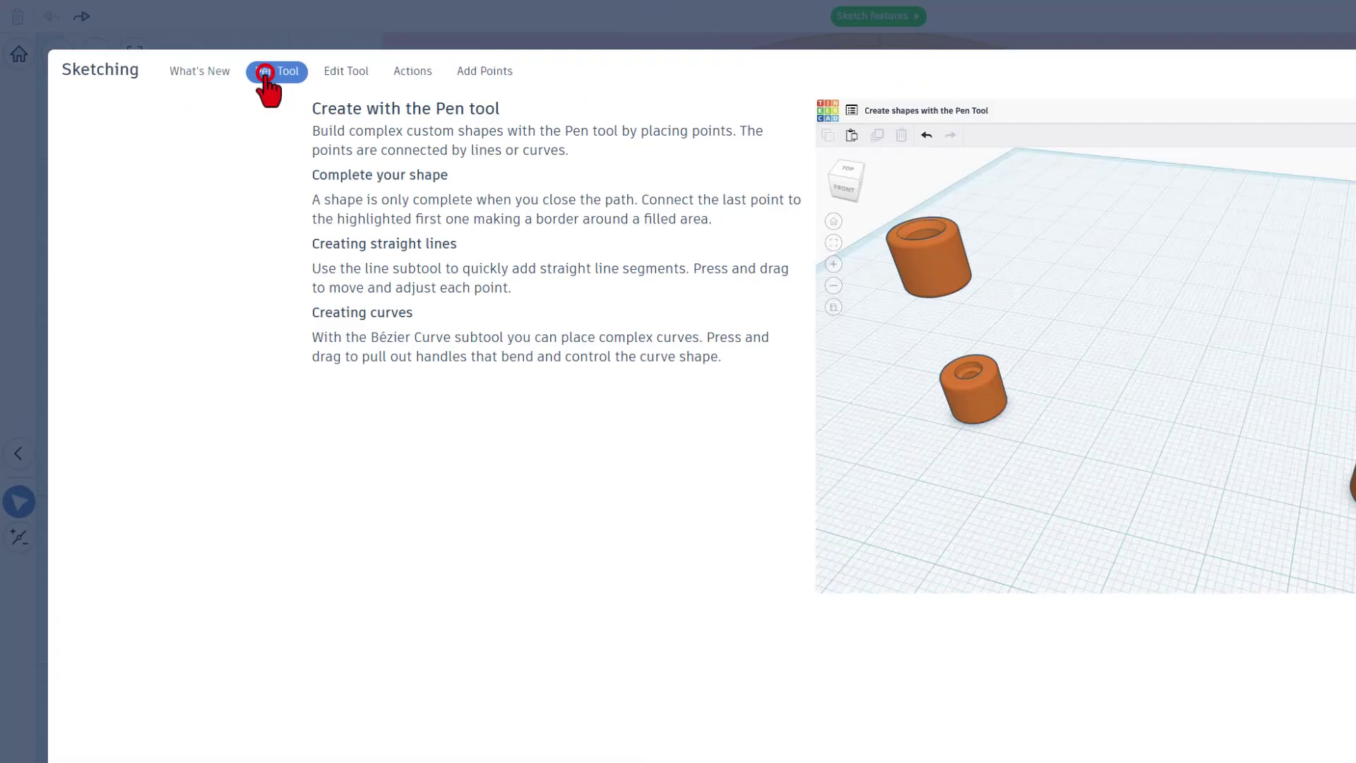
click(335, 72)
click(406, 73)
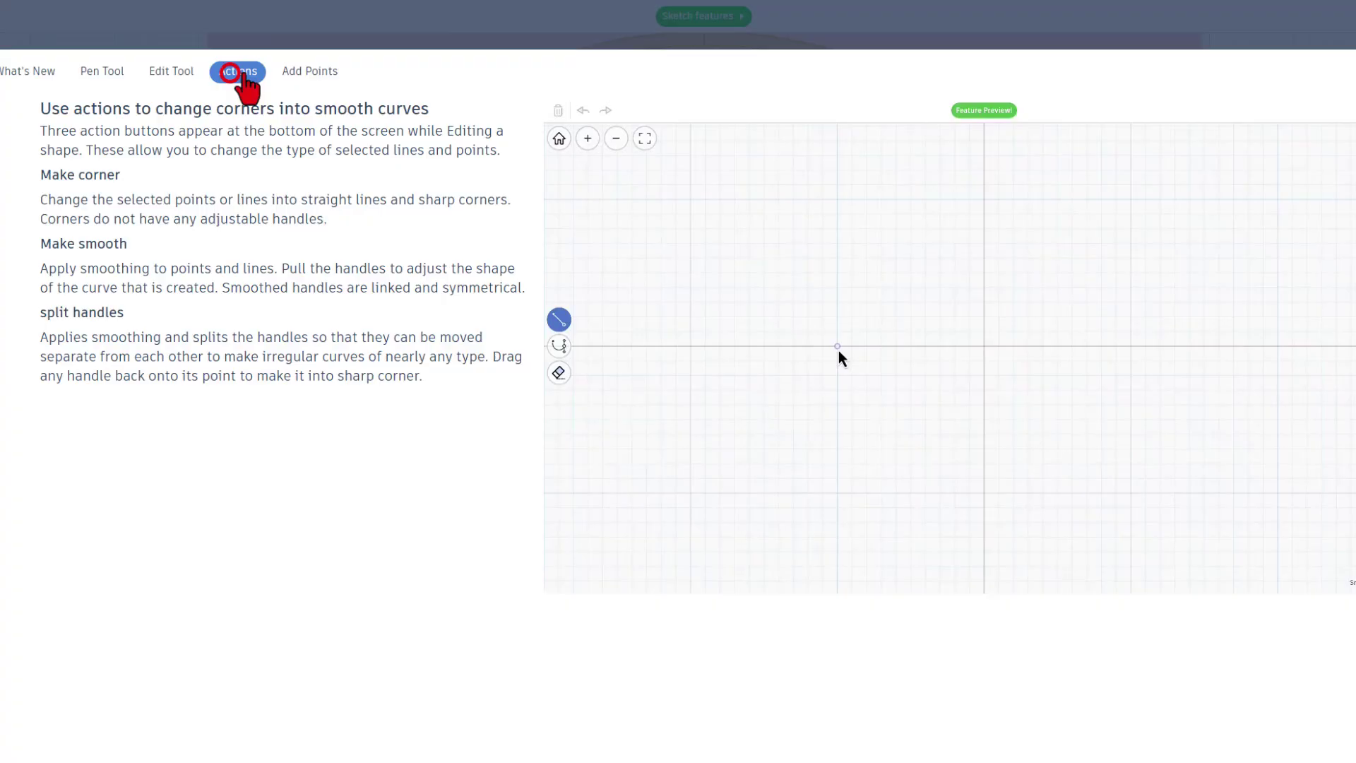
click(309, 73)
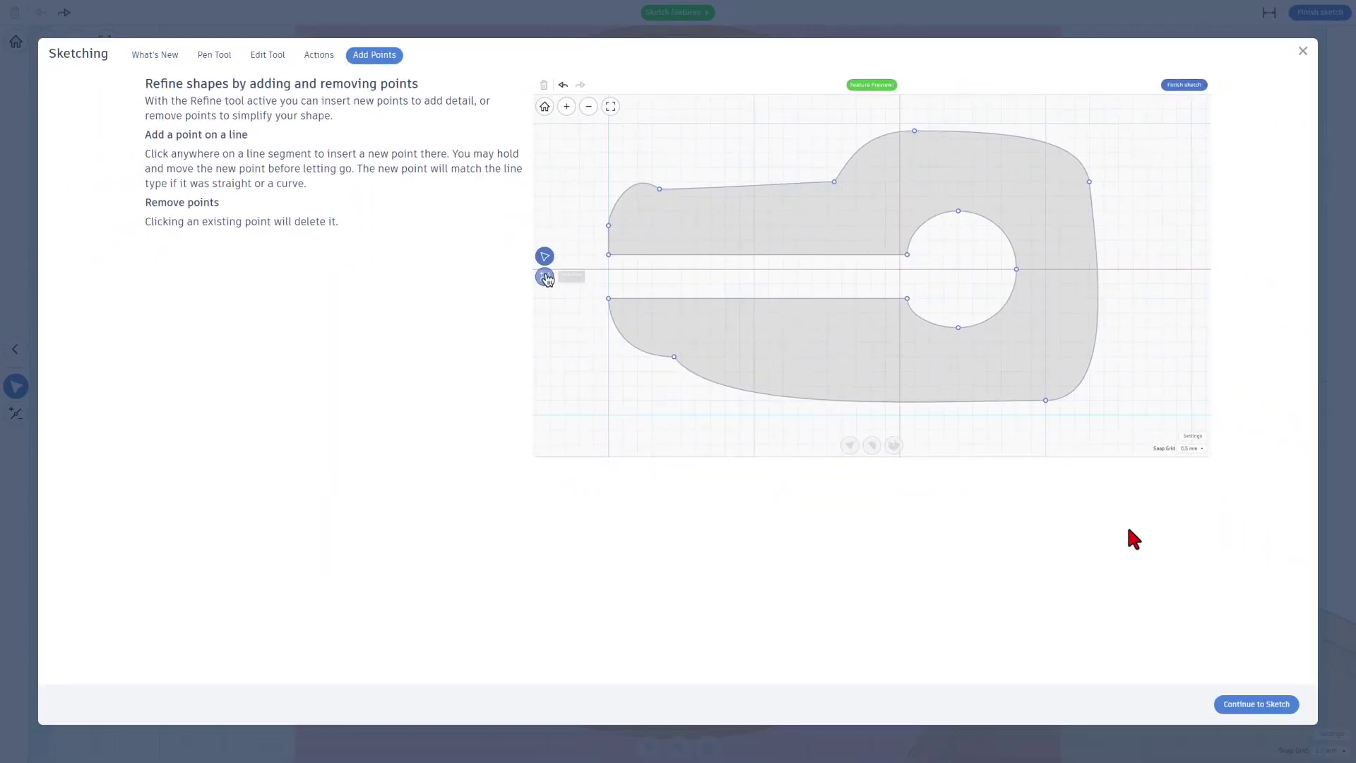
click(1264, 704)
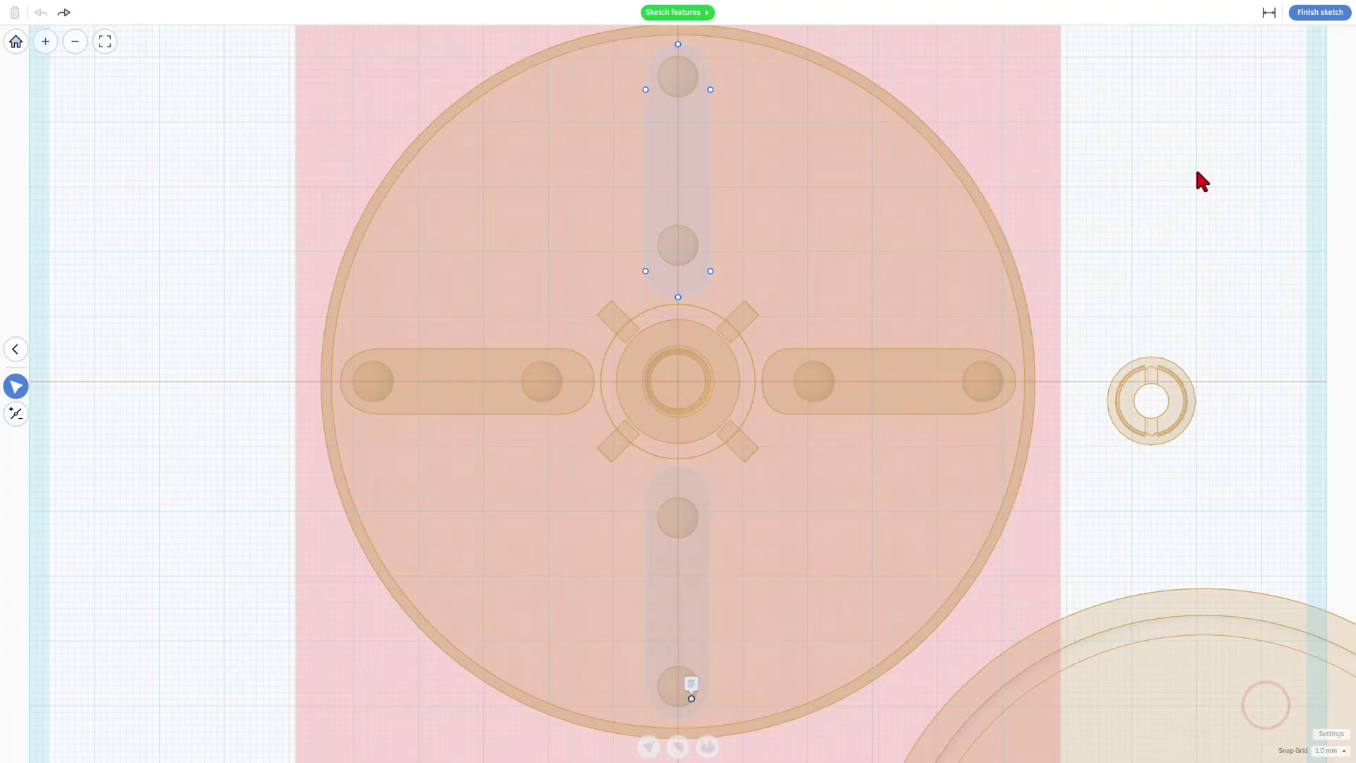
Finish the arm sketch, inspect the lower-left arm's hole sphere, and reset to the home view.
click(1321, 15)
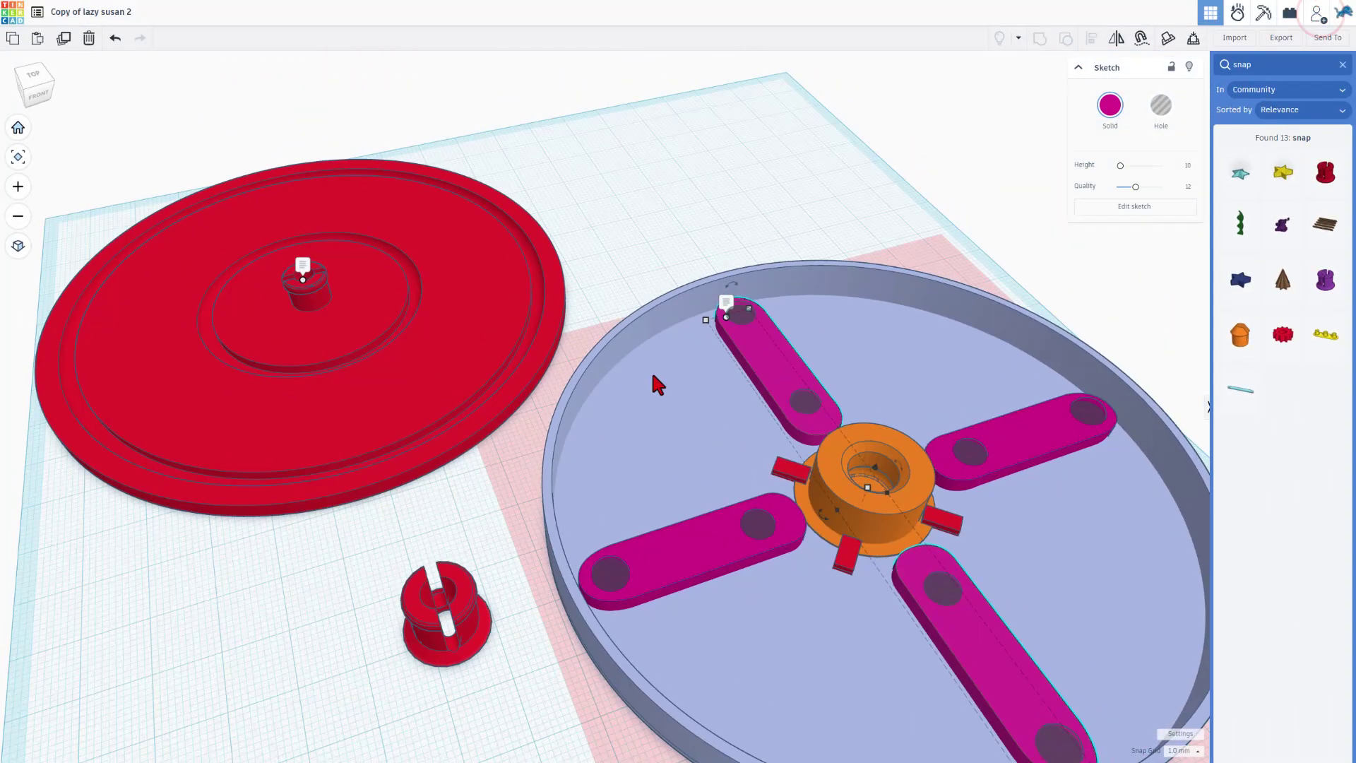
click(603, 578)
scroll(606, 578, down, 2)
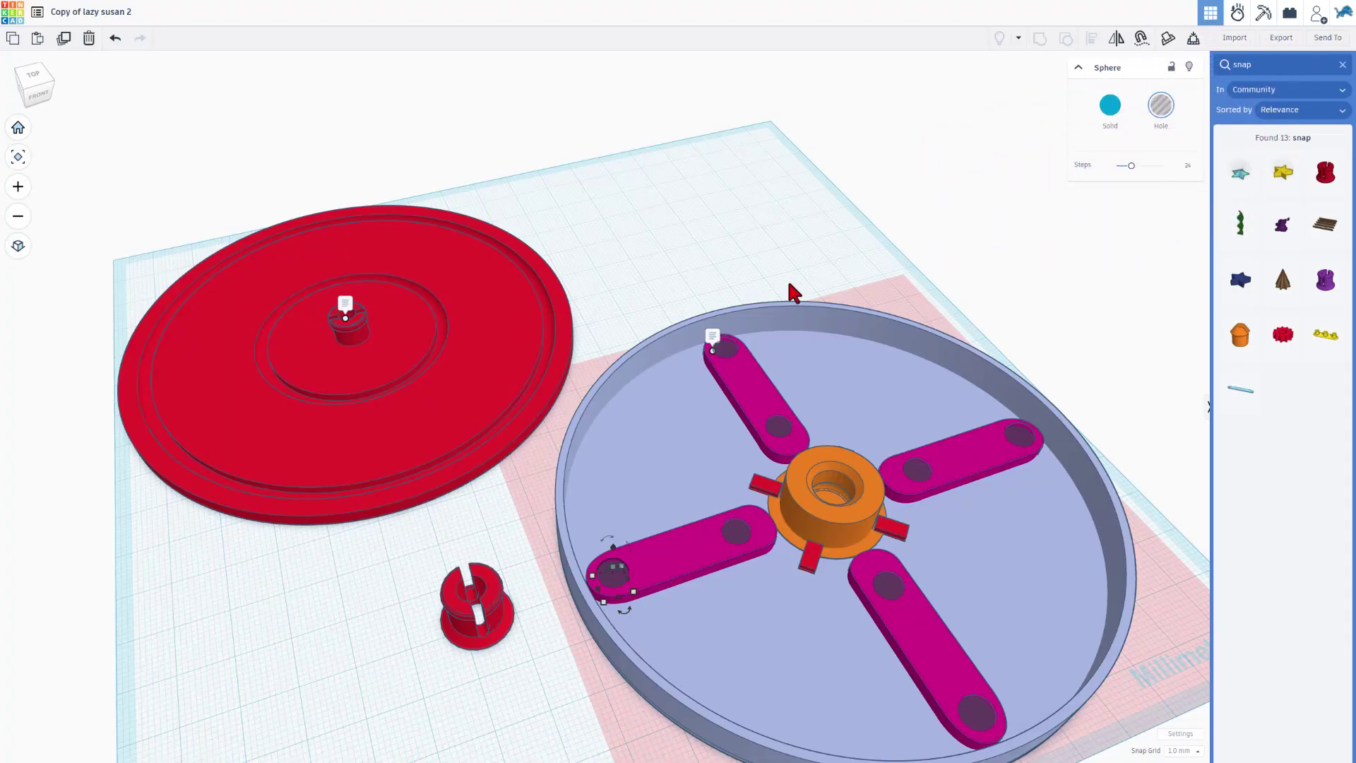
right_drag(727, 235, 768, 233)
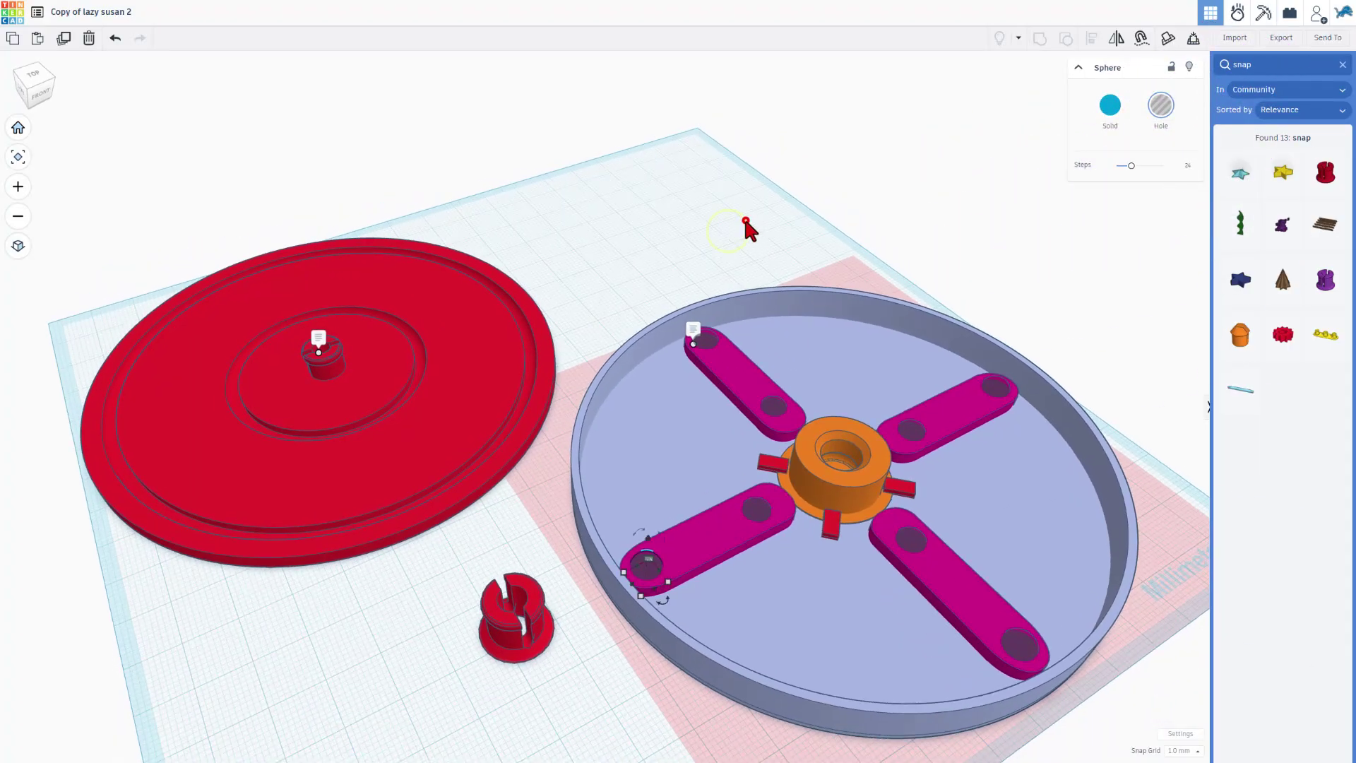
click(746, 222)
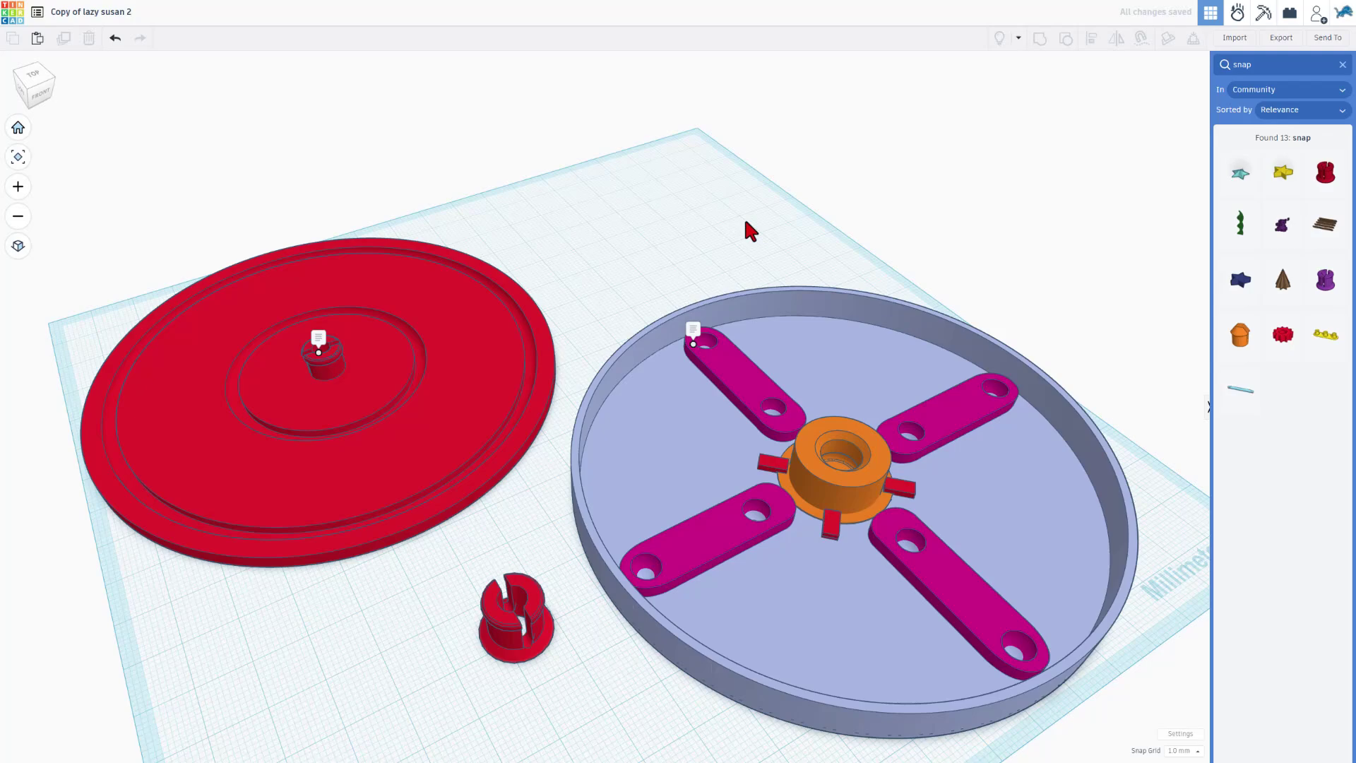
key(Home)
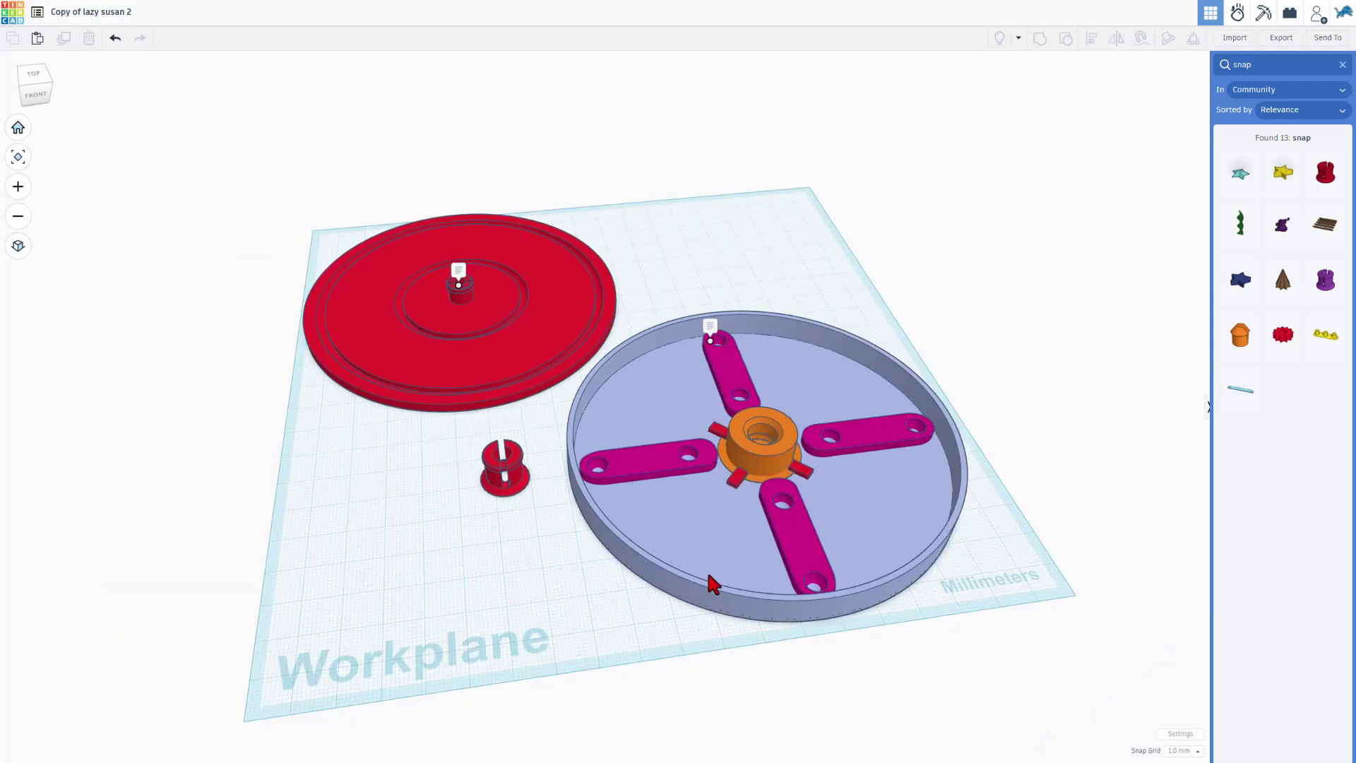
Set a custom workspace width of 400 mm in the workplane settings.
click(1174, 735)
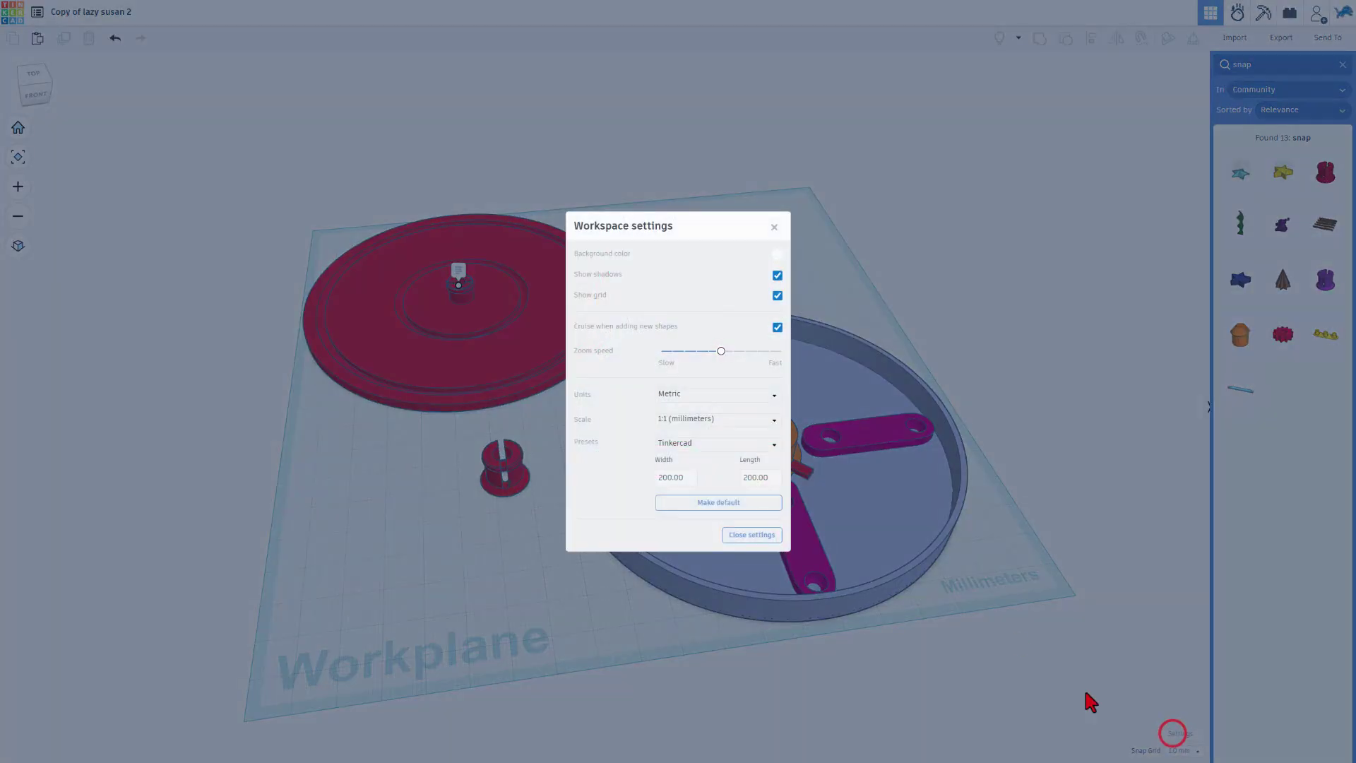
click(663, 481)
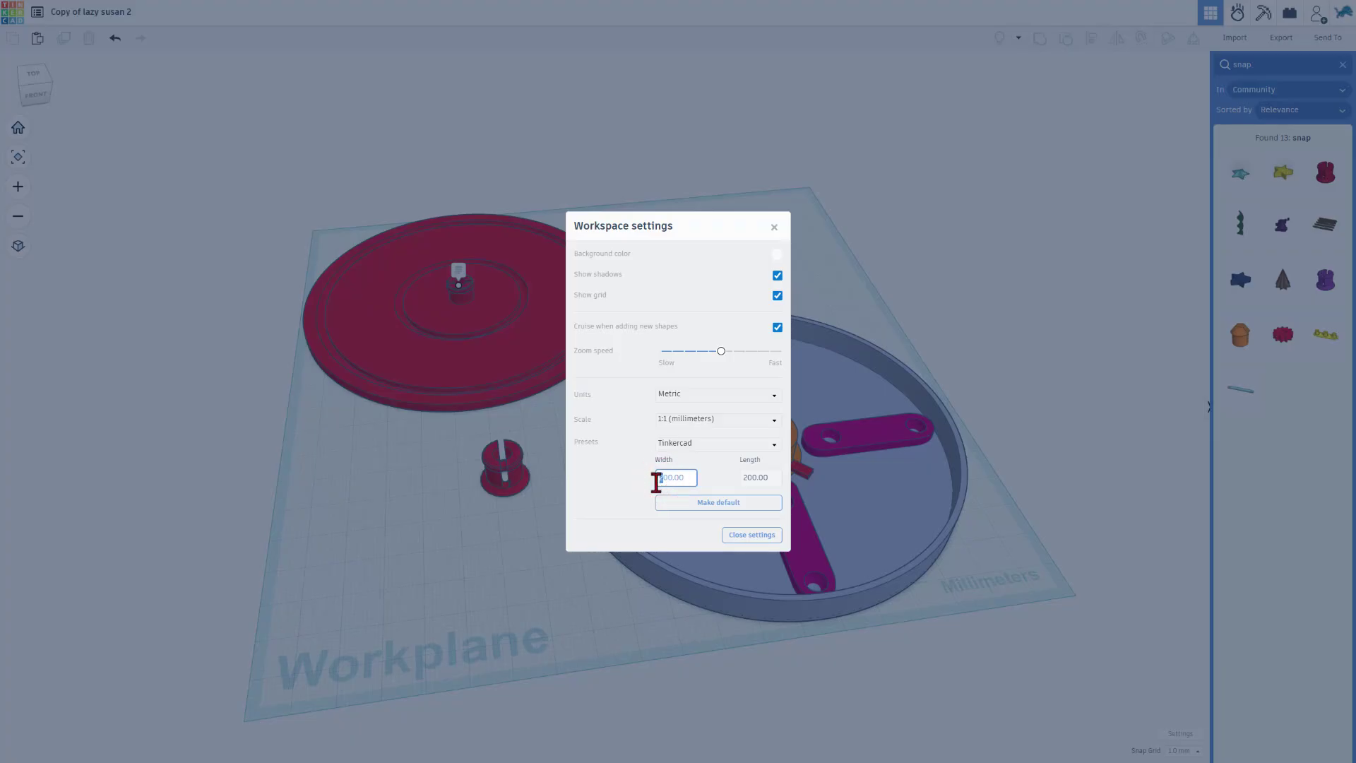
text(4)
click(748, 479)
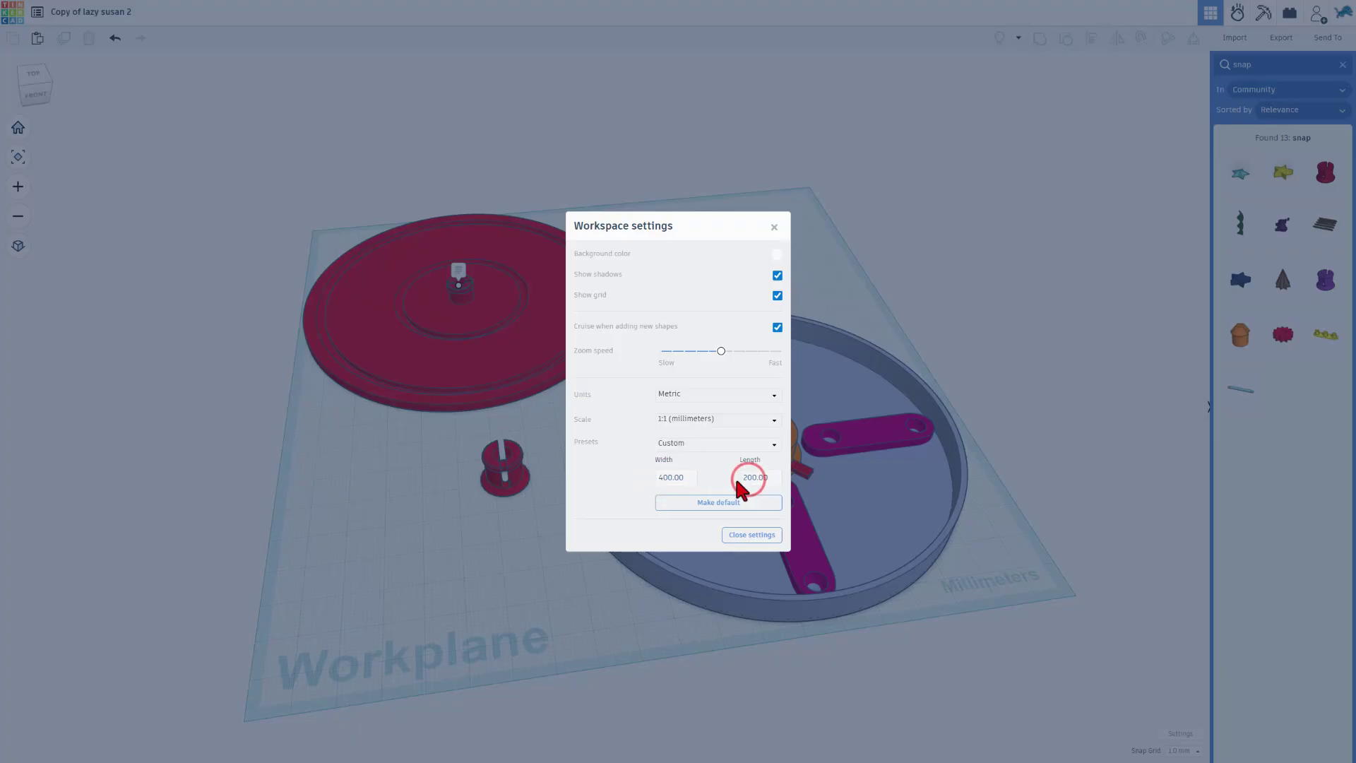
click(749, 478)
click(478, 581)
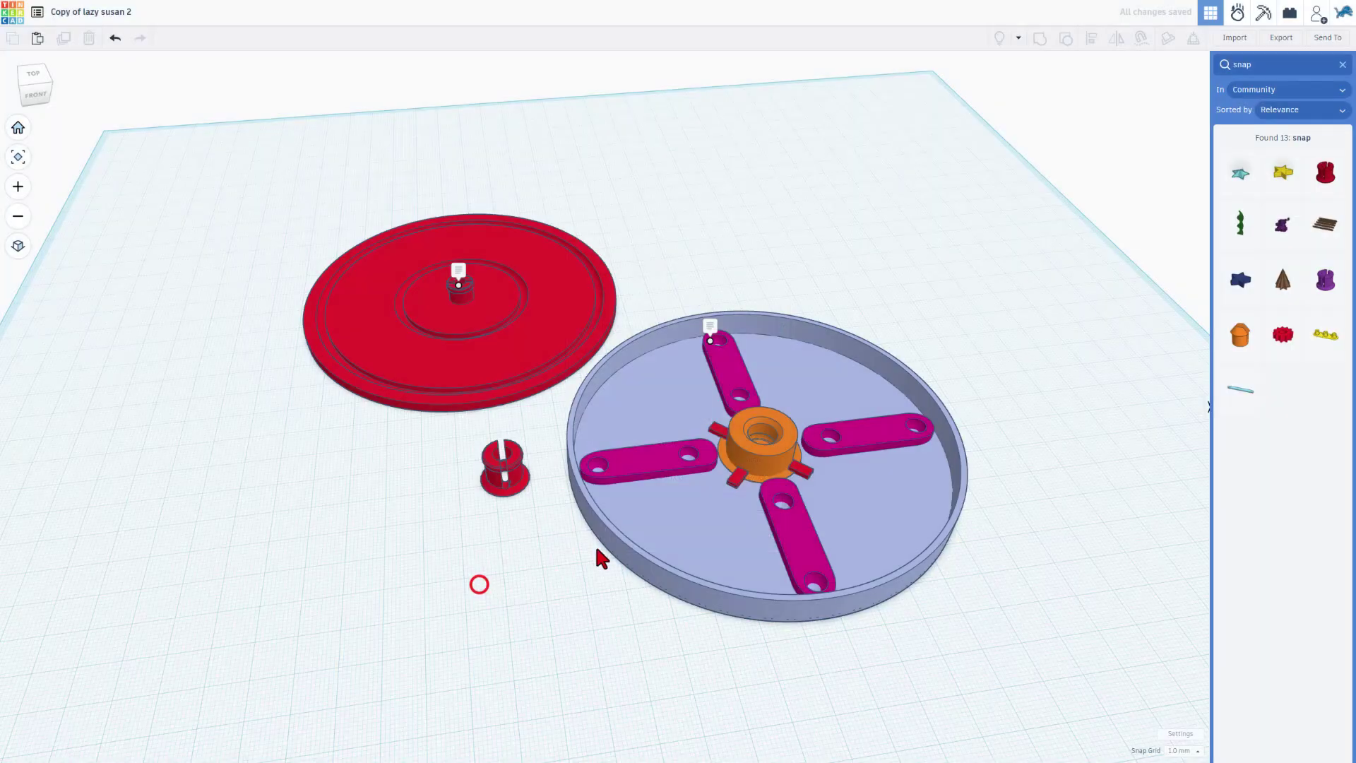
click(701, 562)
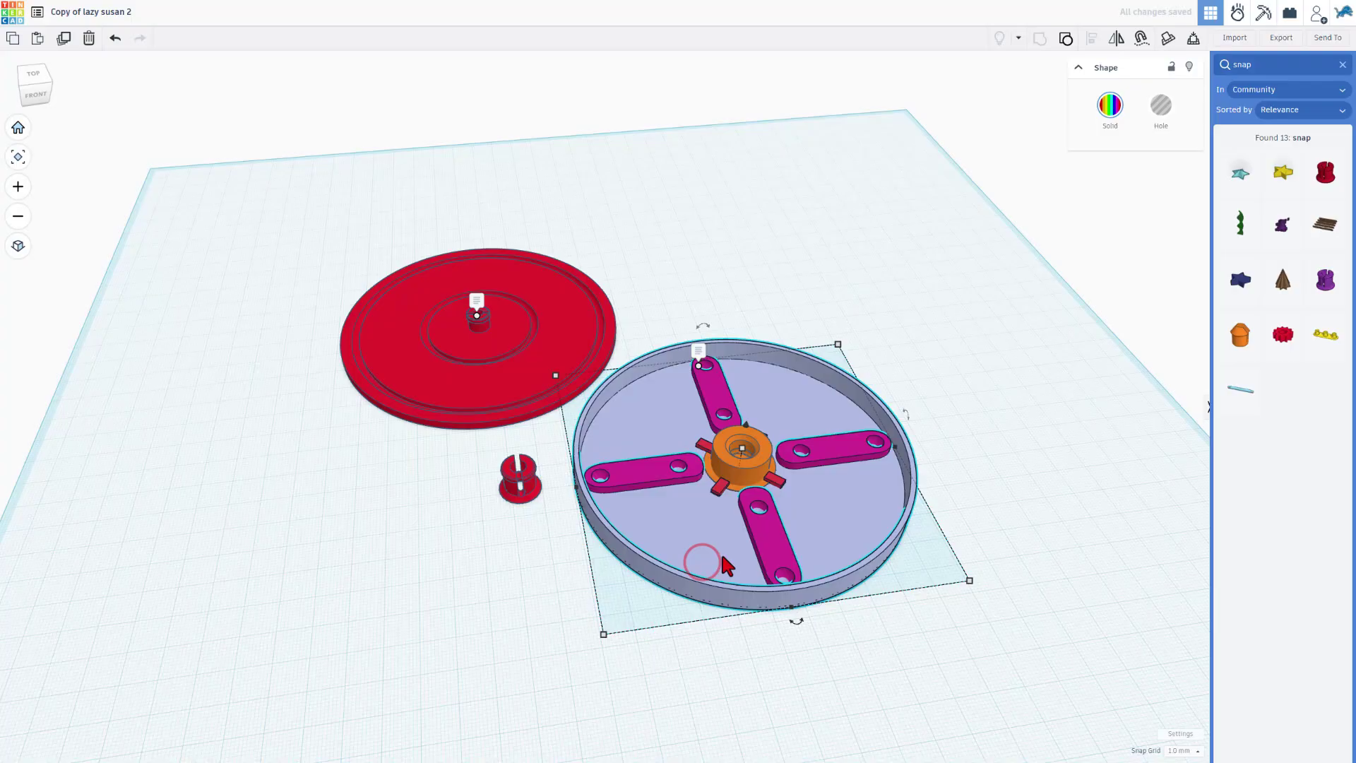
Place a copy of the round container beside the original and ungroup it.
alt+drag(714, 553, 787, 343)
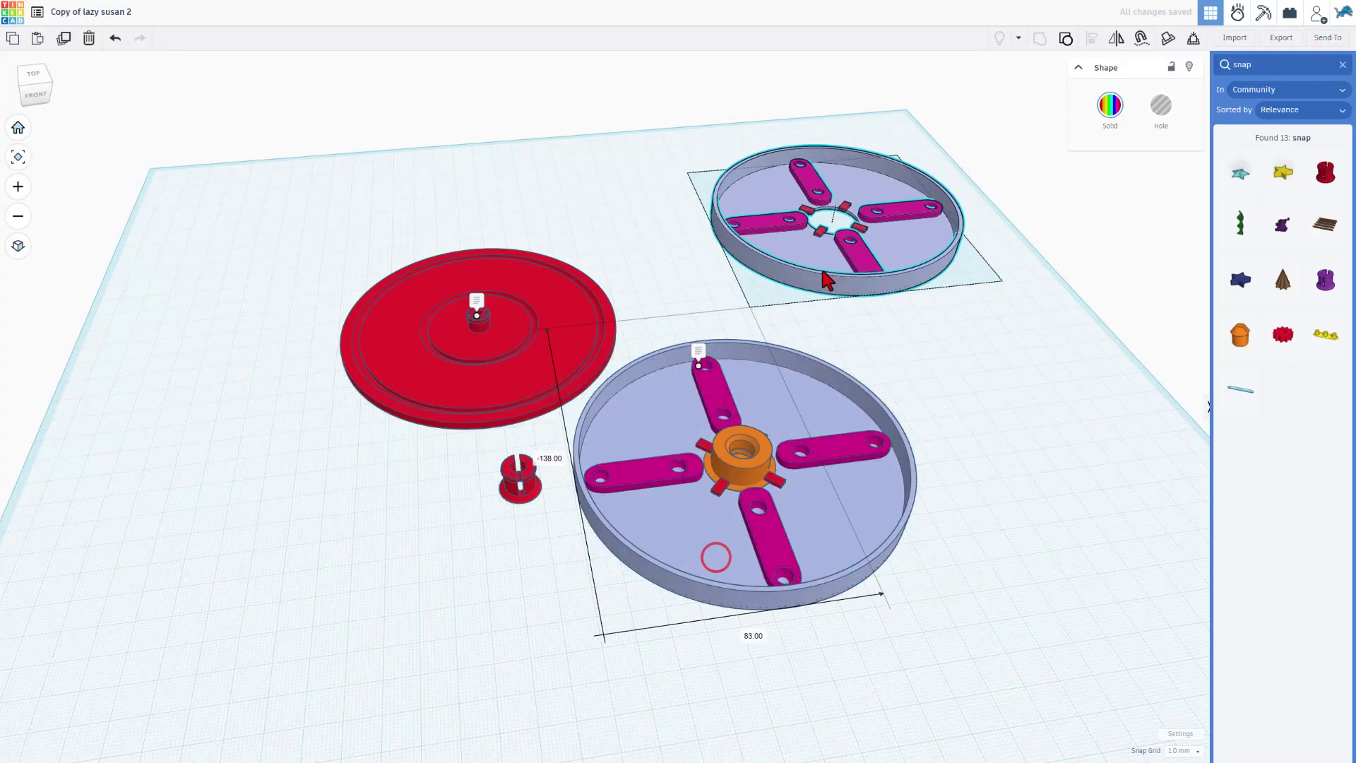
right_drag(826, 281, 682, 392)
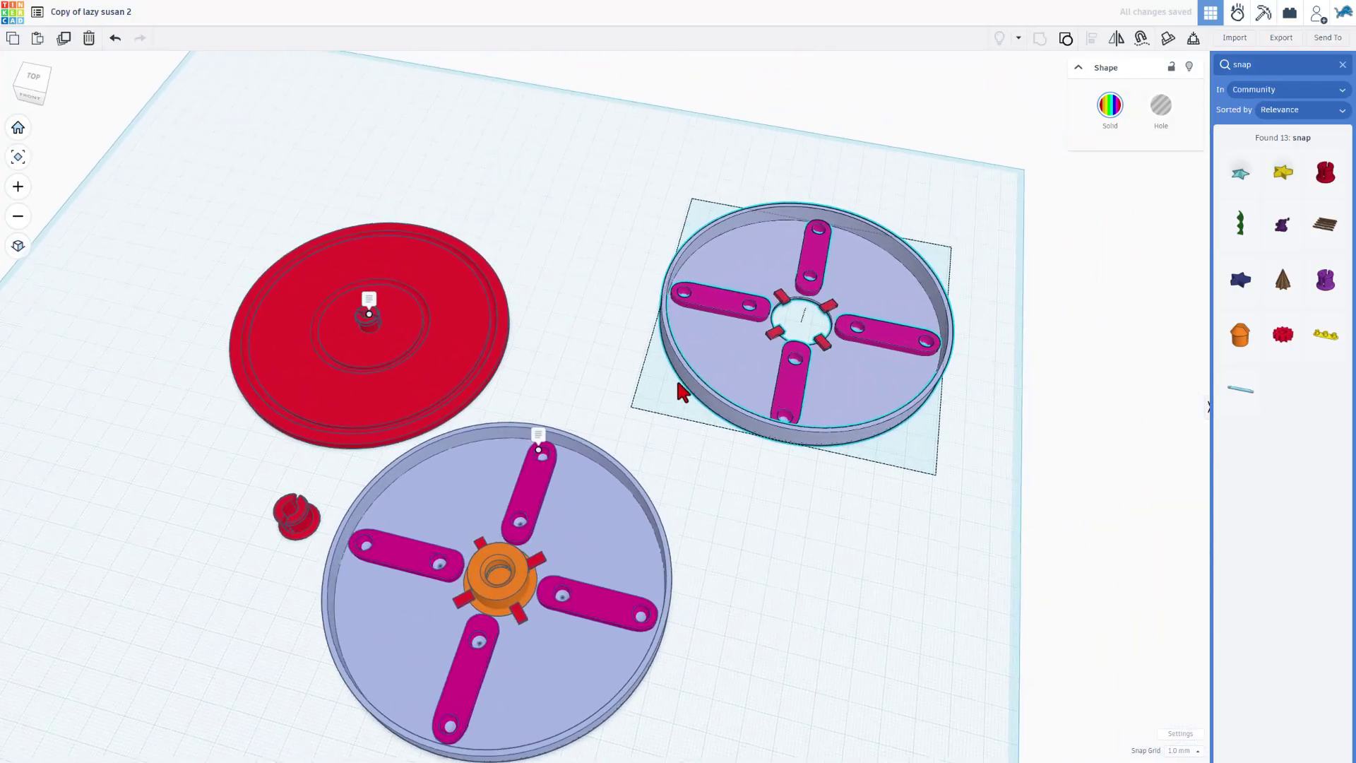
click(908, 478)
click(851, 410)
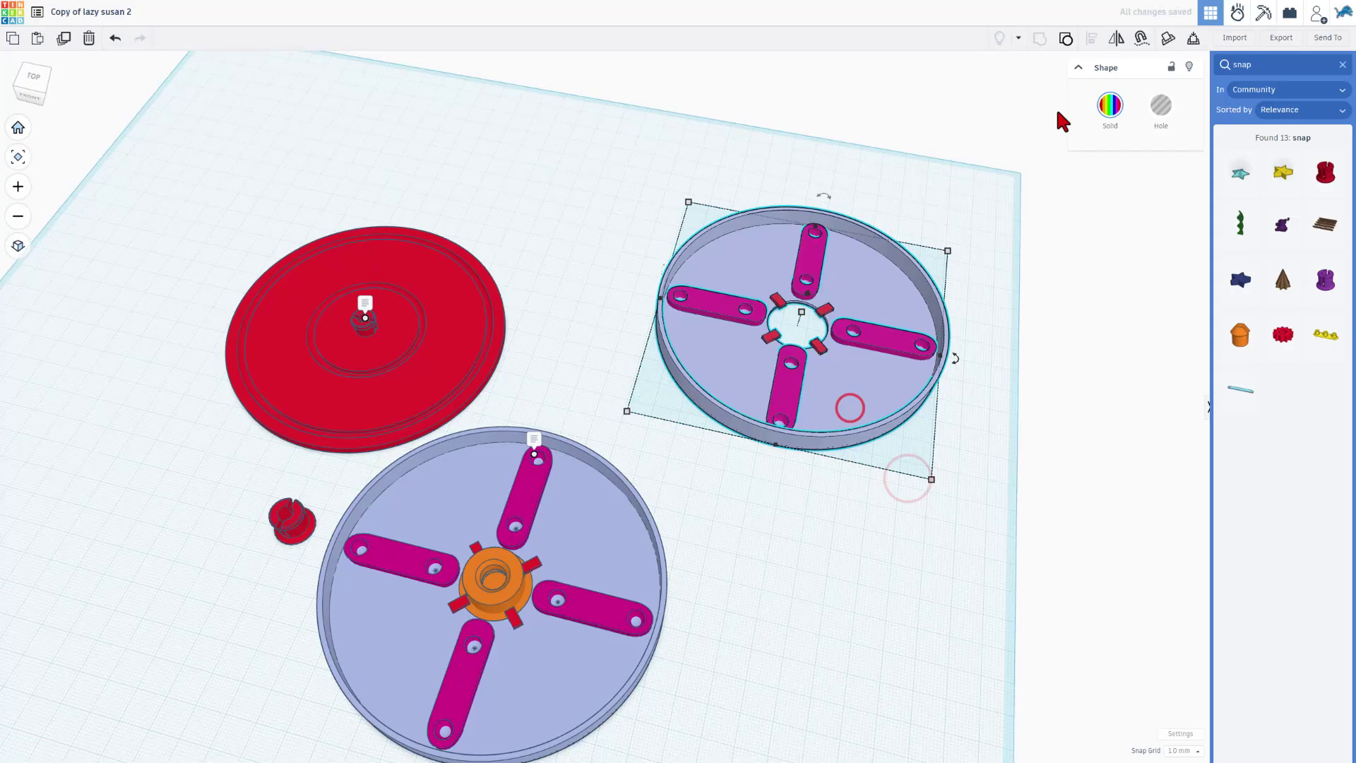
click(1067, 38)
Ungroup the copy's base plate to separate out its hole cylinder.
click(843, 491)
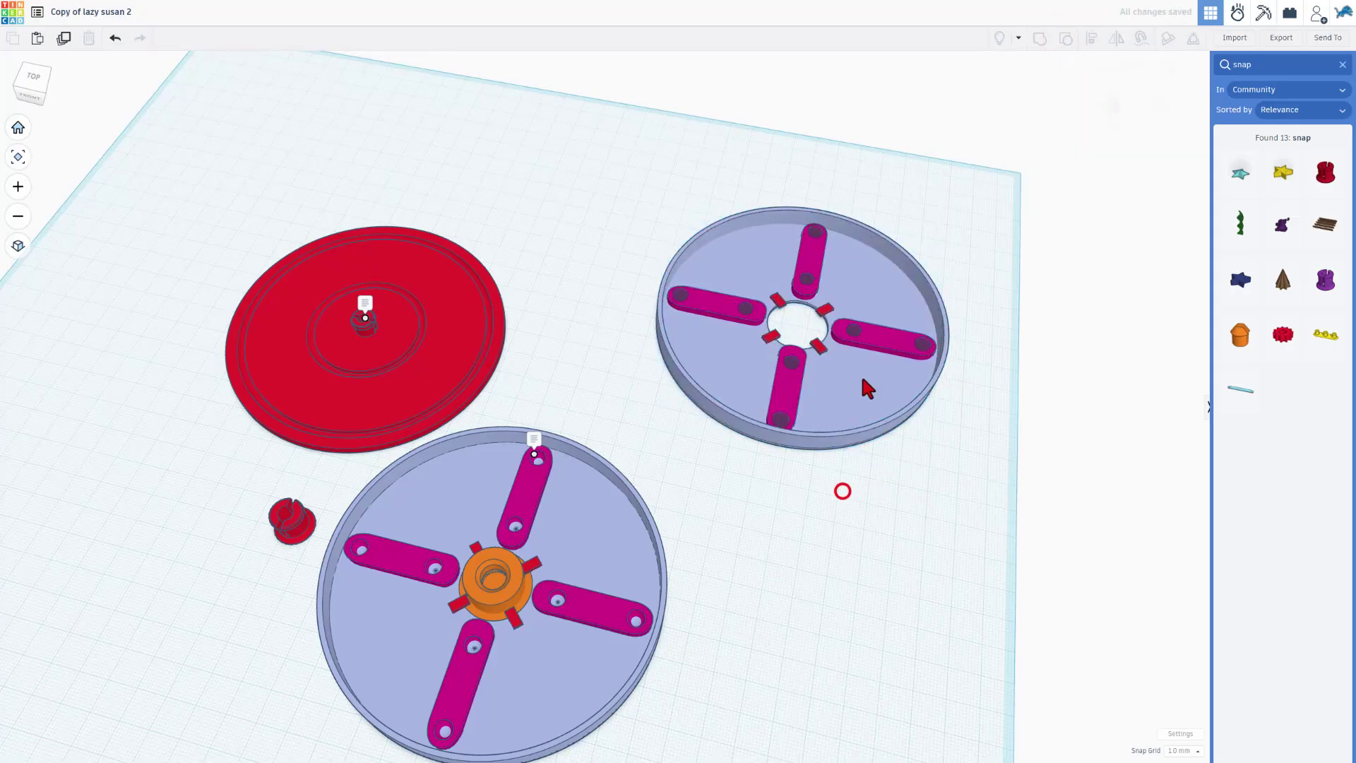
scroll(868, 395, up, 2)
scroll(904, 346, up, 1)
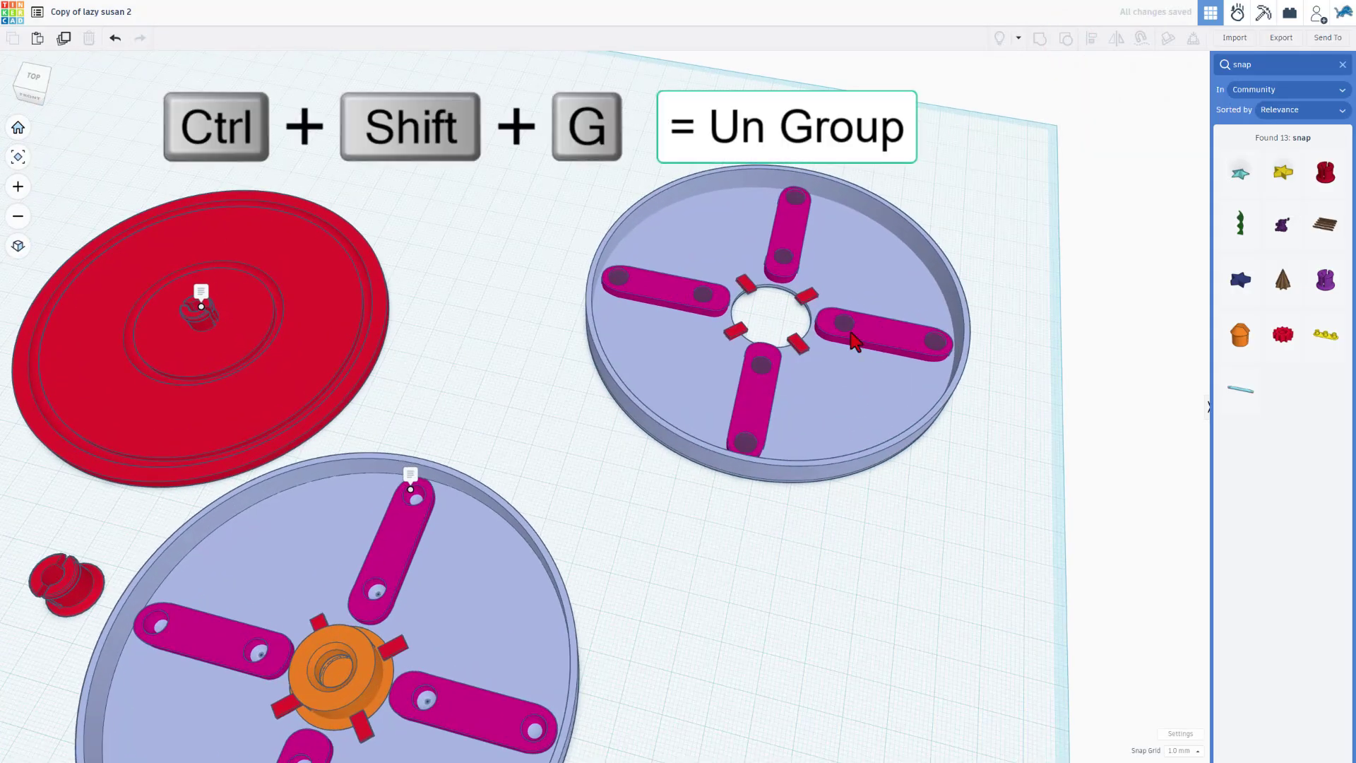
click(888, 412)
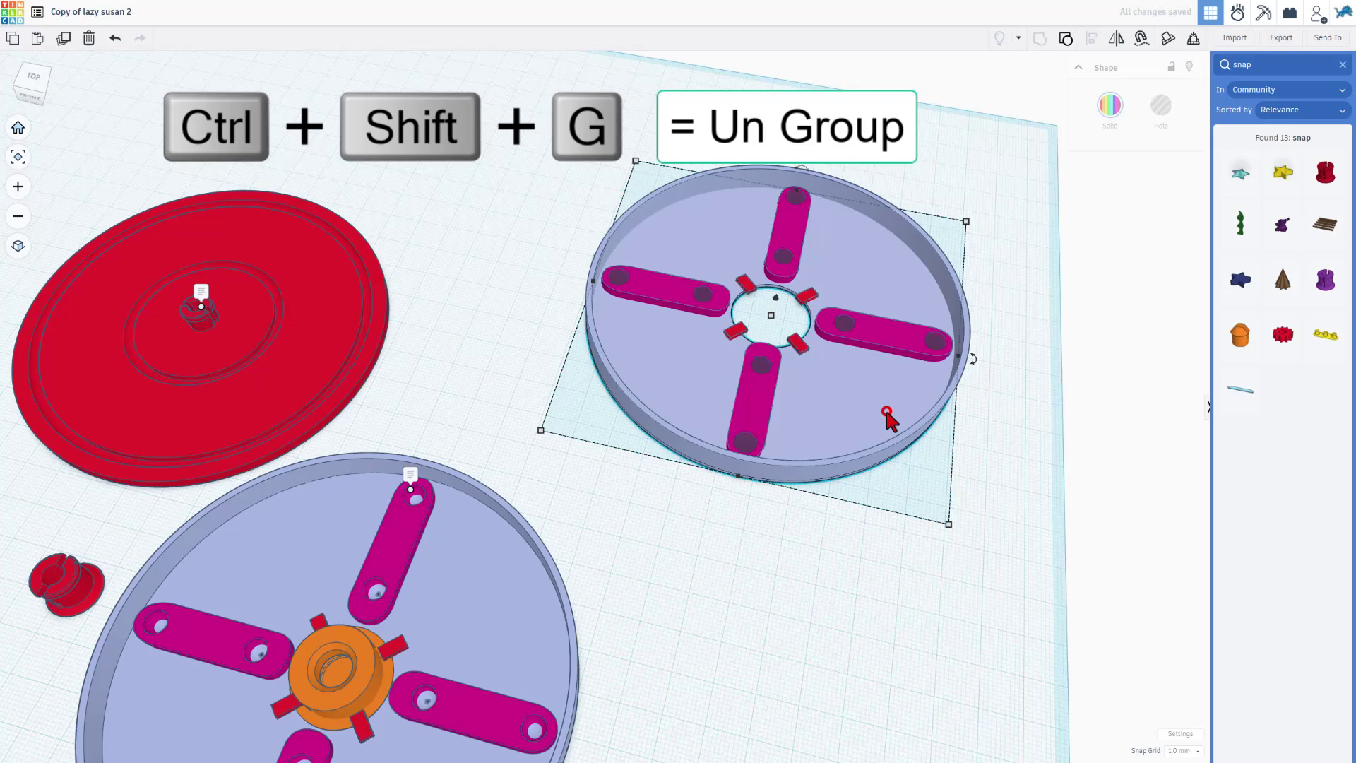
click(1065, 40)
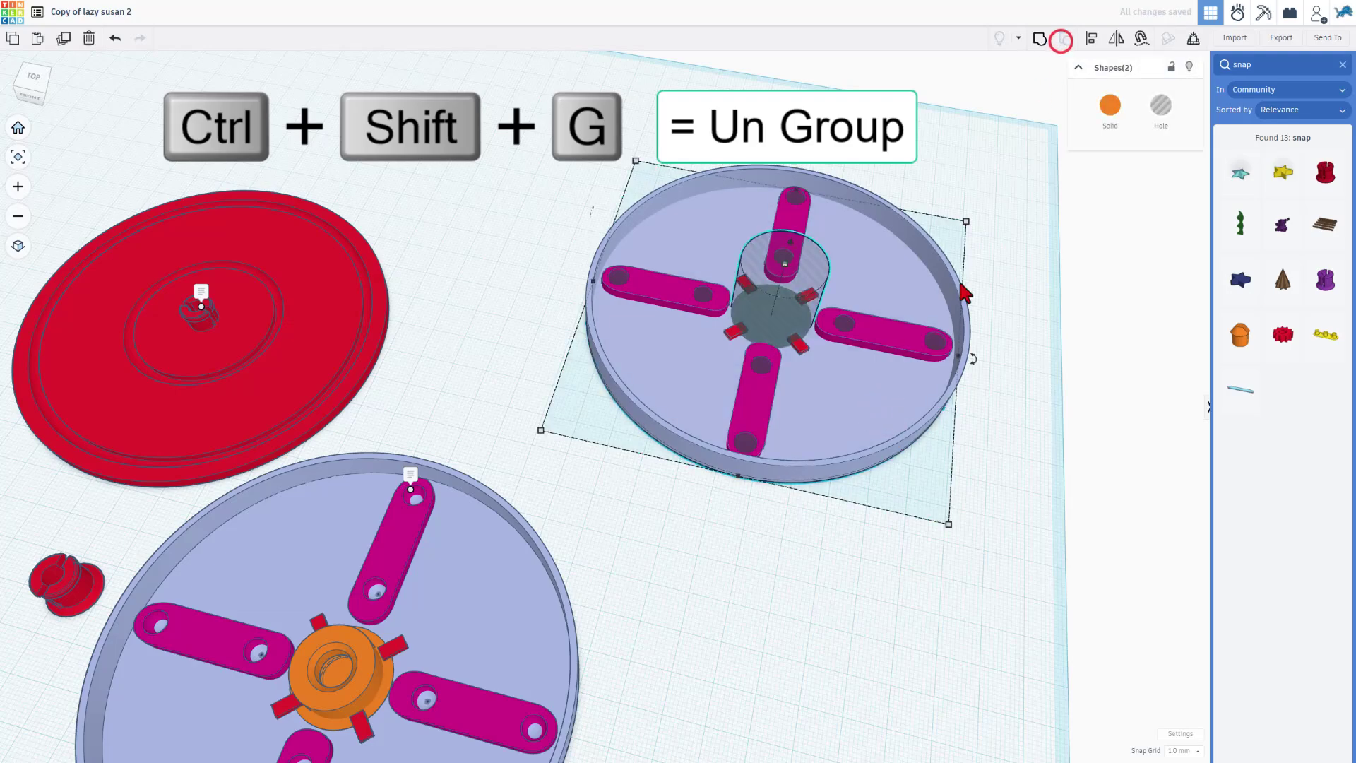
Hide the copy's outer rim wall, leaving the flat disc, arms and central hole.
click(922, 540)
click(875, 461)
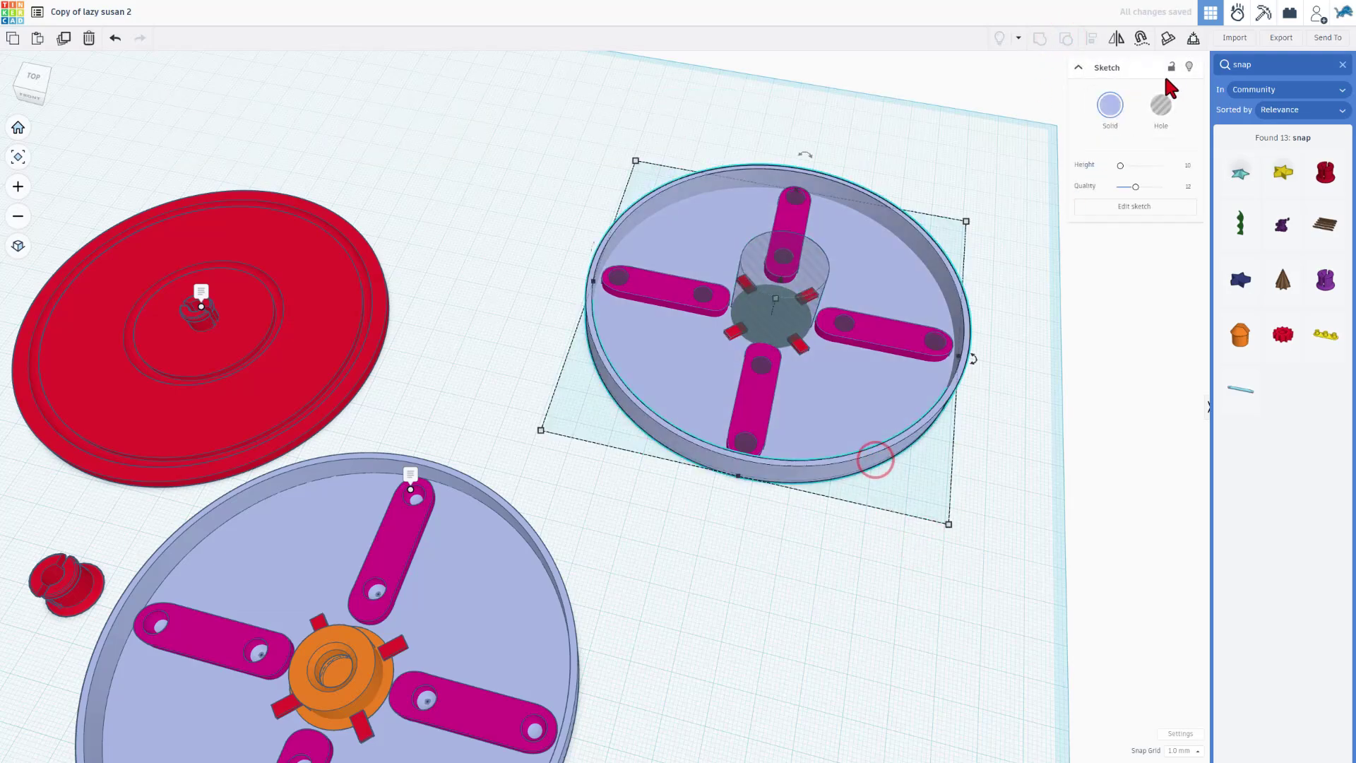
click(1189, 67)
mouse_move(1007, 464)
right_down()
mouse_move(958, 537)
mouse_move(865, 429)
mouse_move(848, 373)
mouse_move(836, 374)
right_up()
click(836, 377)
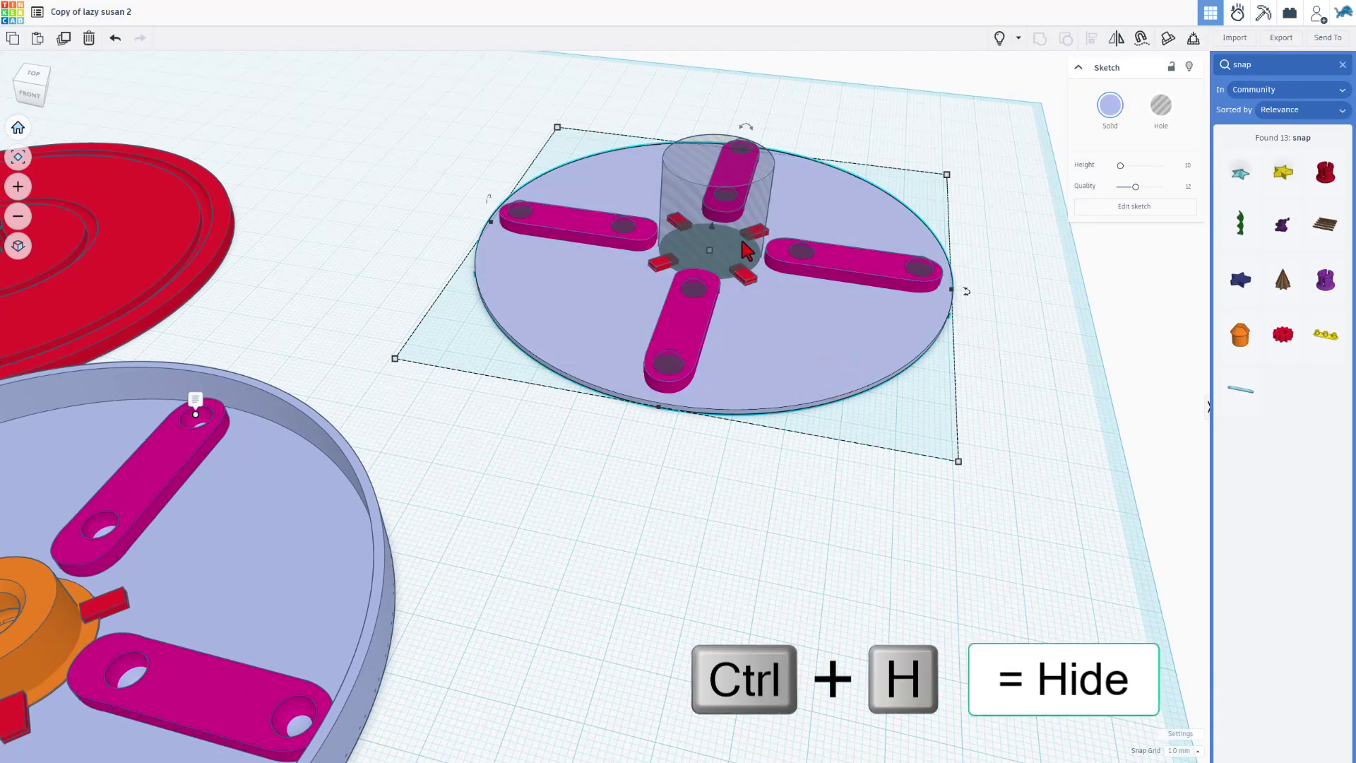
Adjust the stroke width of the copied disk's outline circle in its sketch.
mouse_move(805, 384)
right_down()
mouse_move(828, 406)
mouse_move(818, 387)
right_up()
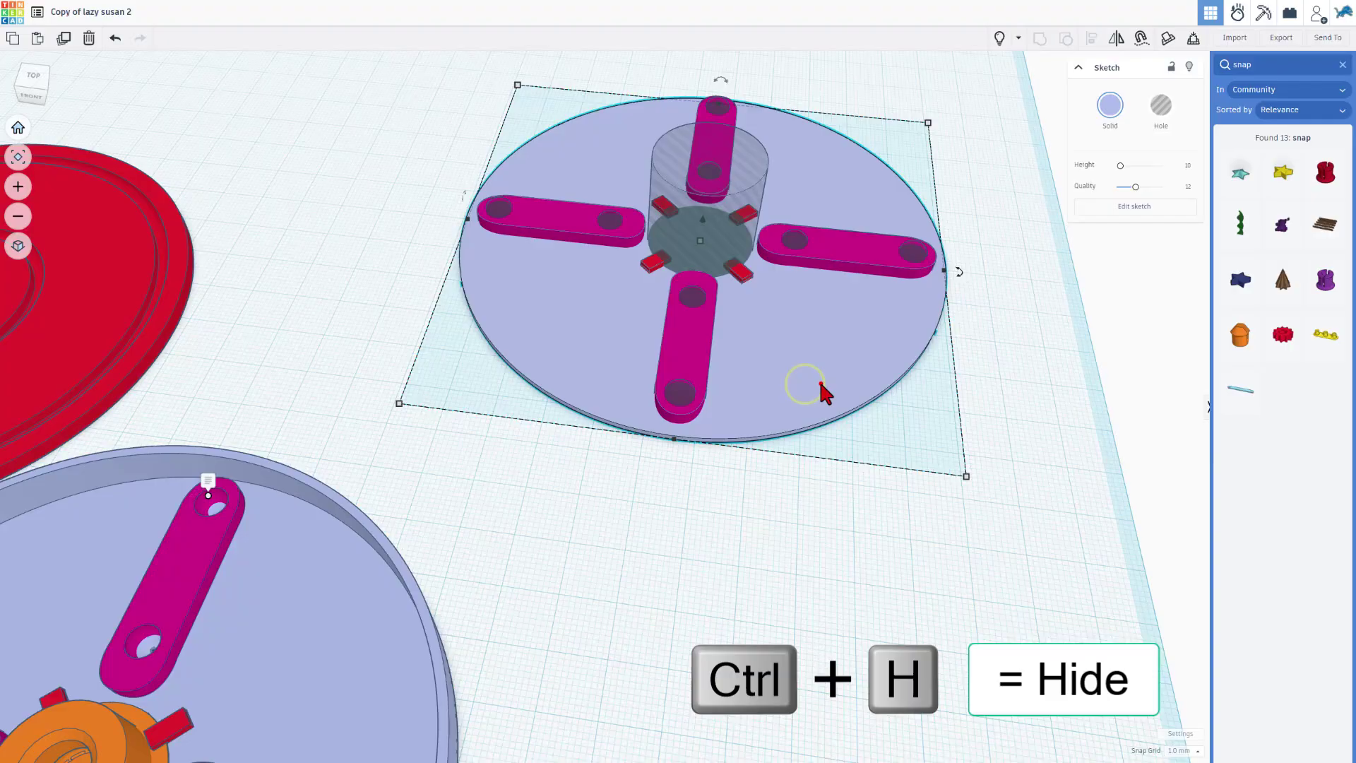
double_click(820, 385)
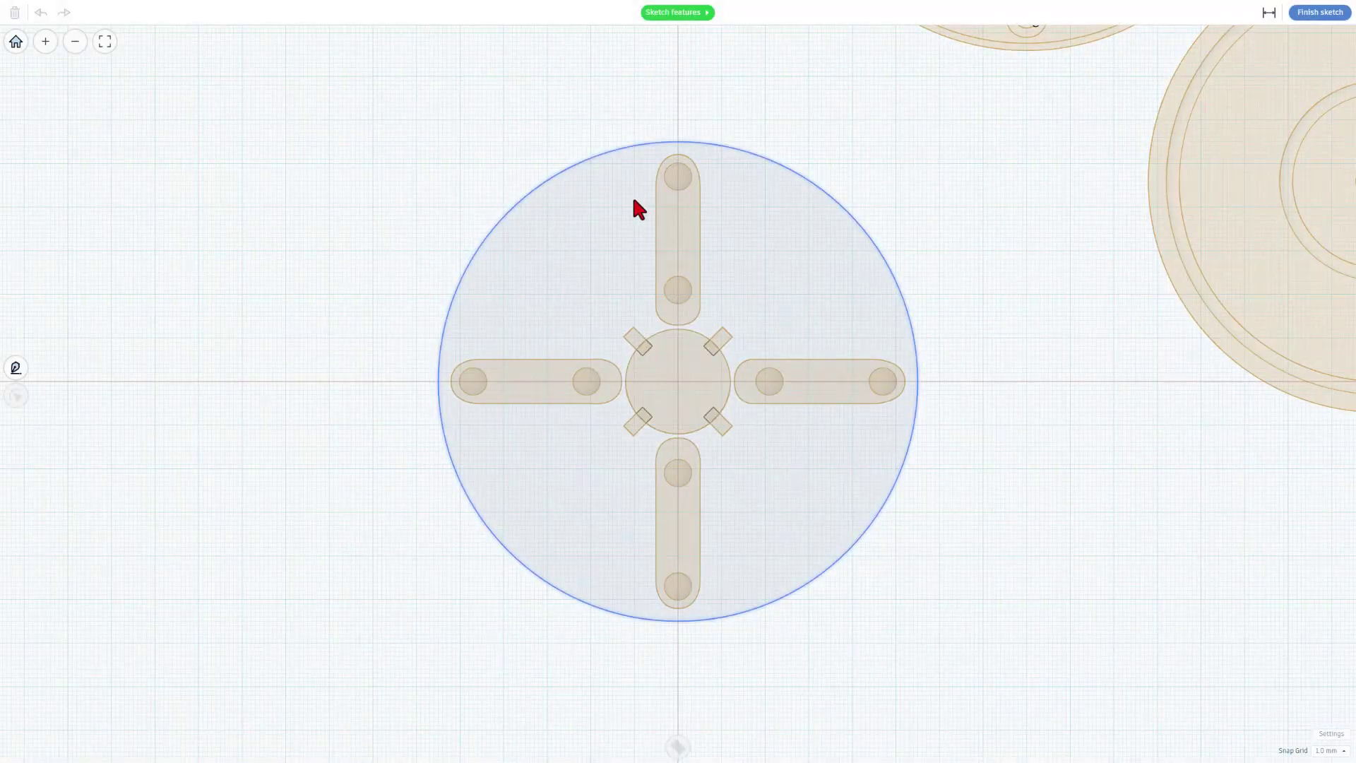
click(757, 518)
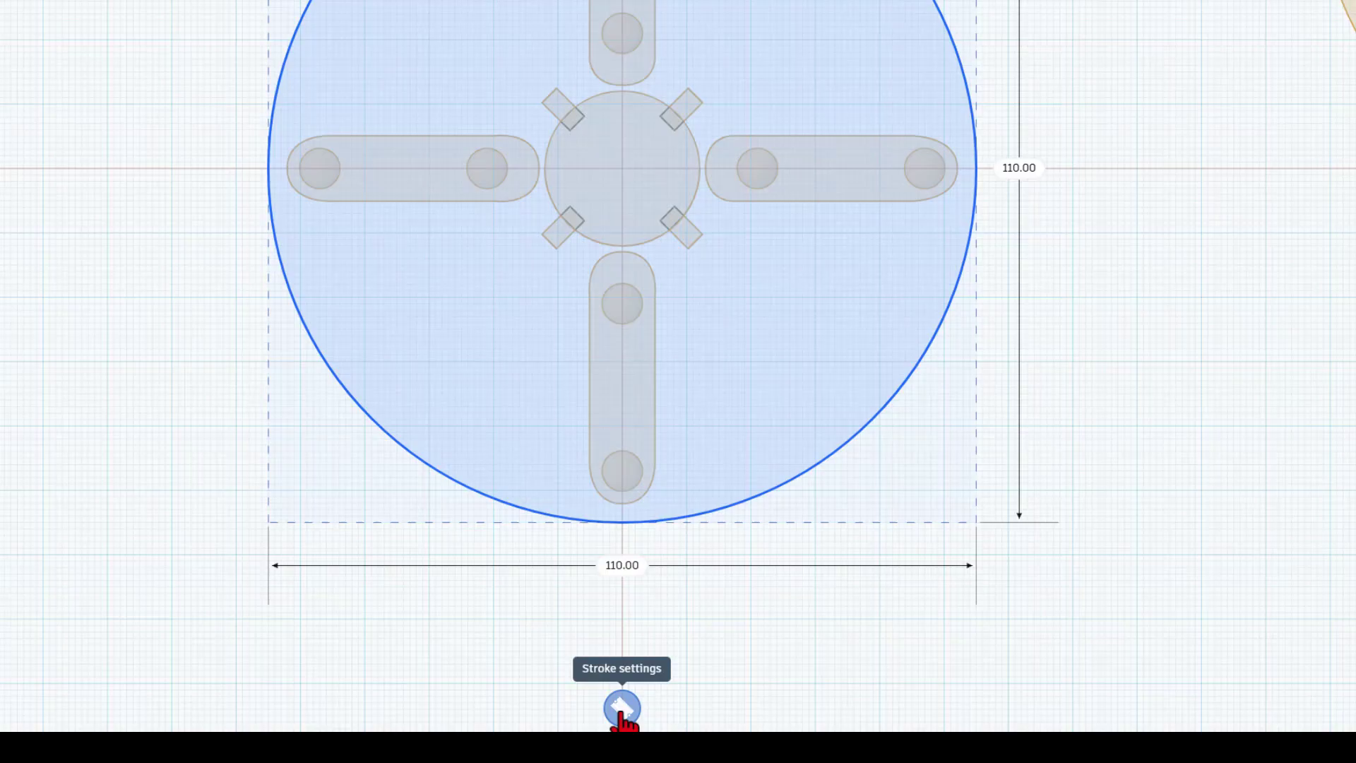
click(622, 708)
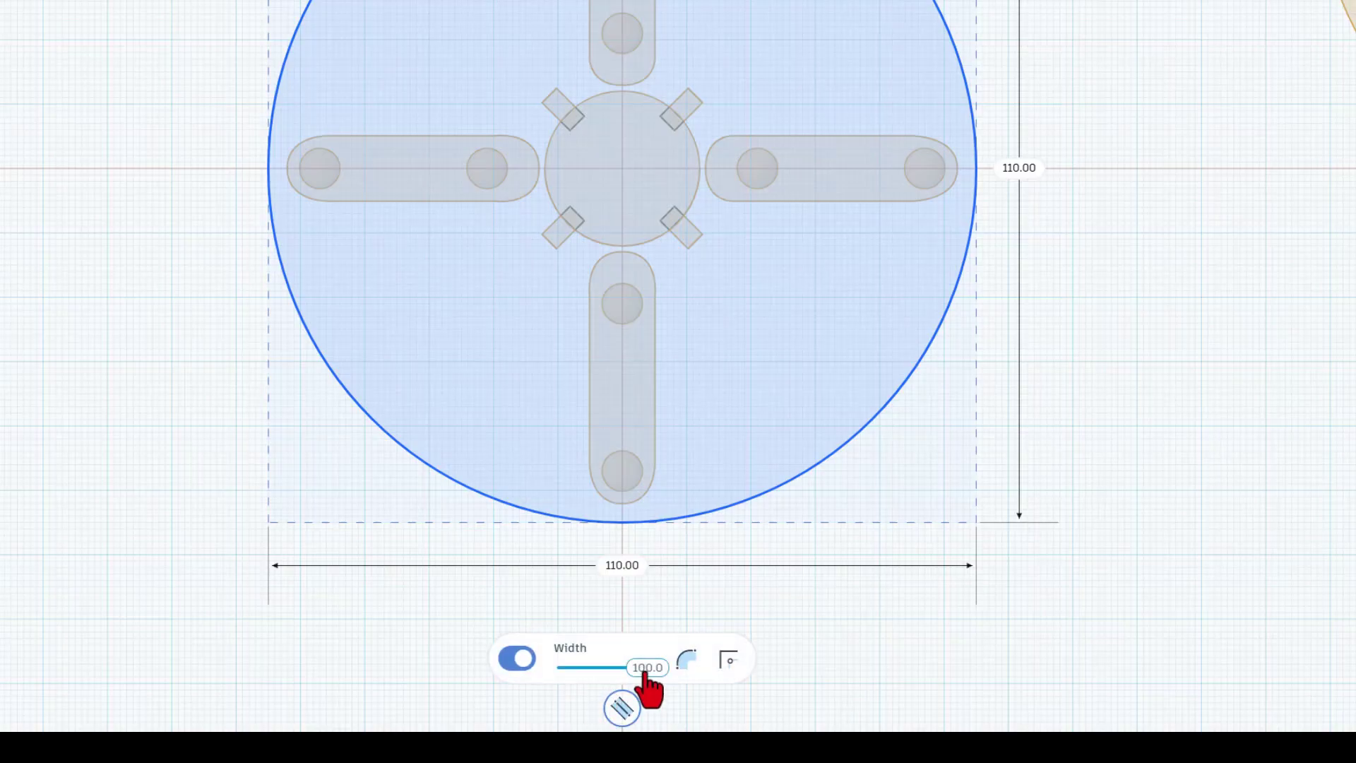
drag(644, 675, 659, 669)
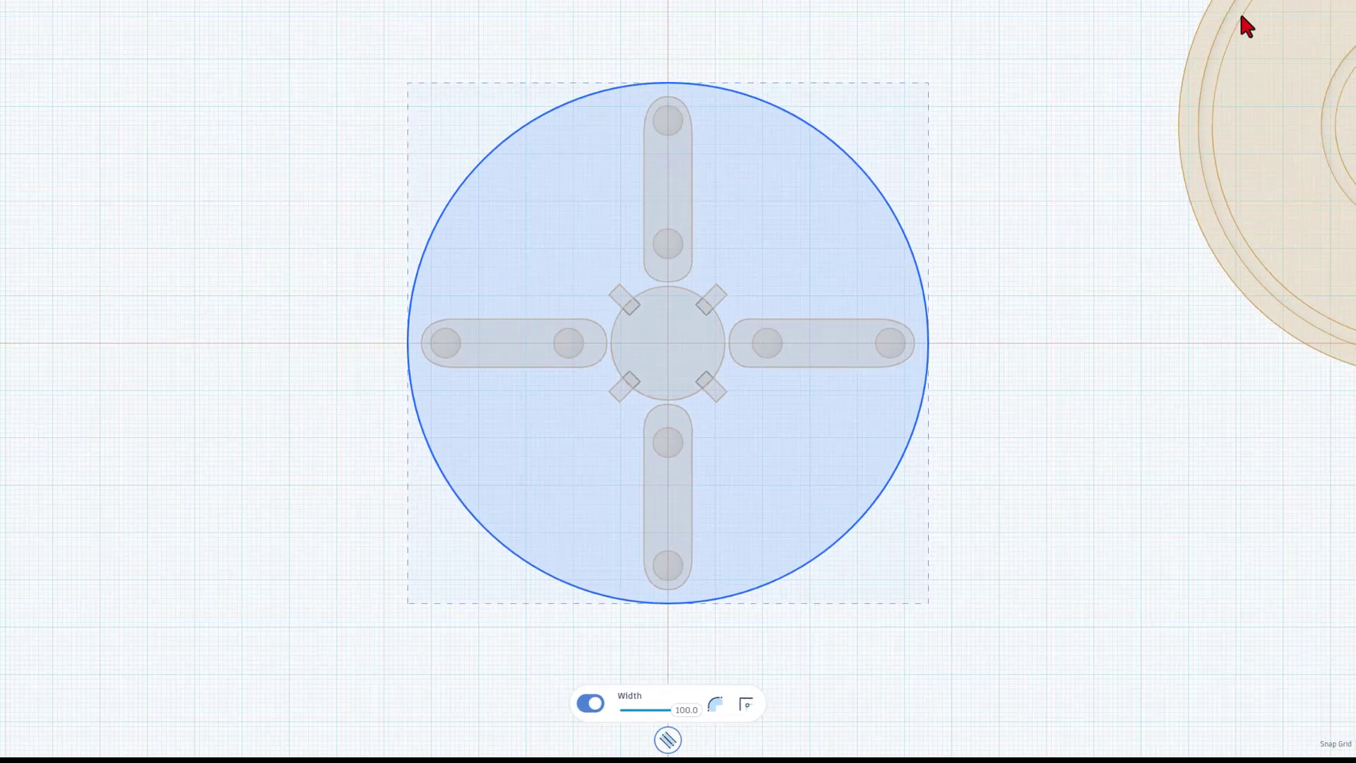
click(1309, 14)
Show all hidden shapes so the rim wall reappears around the disk.
click(914, 455)
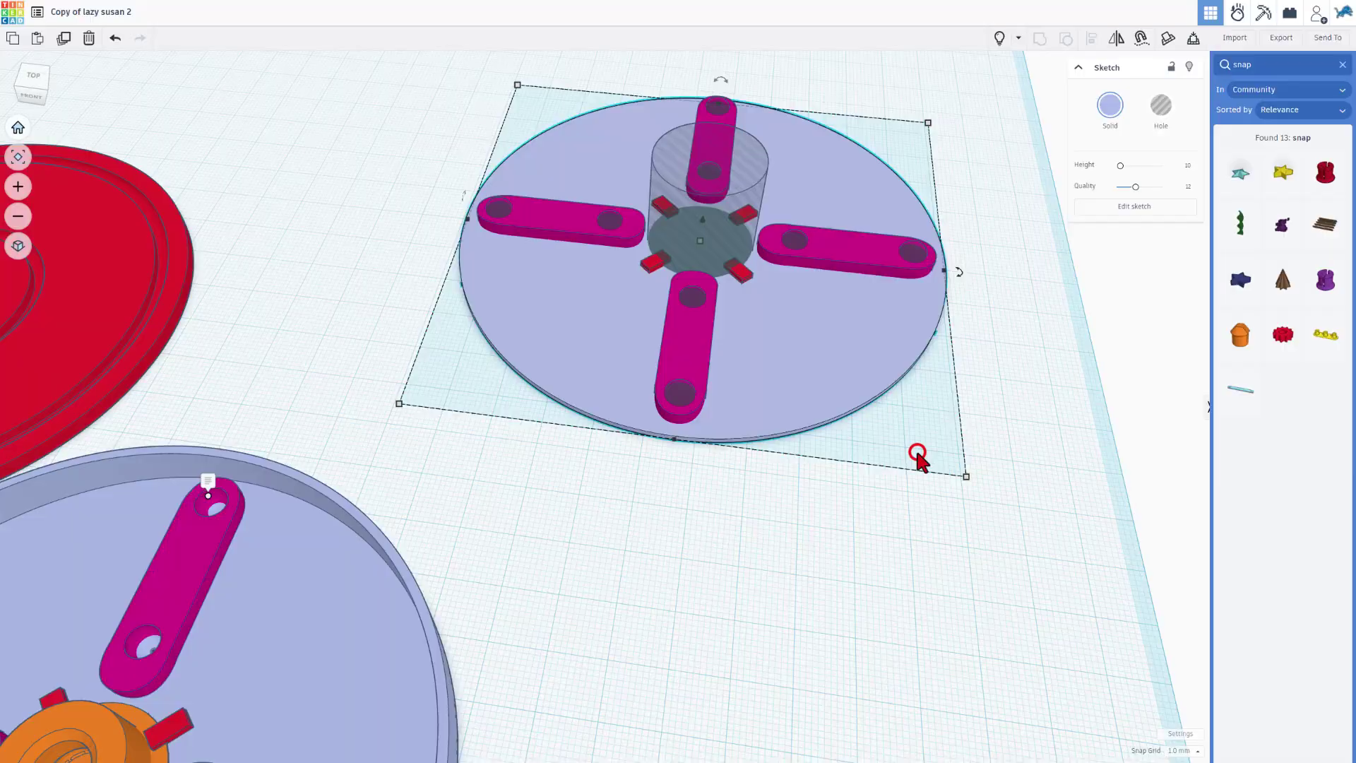
mouse_move(848, 592)
right_down()
mouse_move(875, 454)
mouse_move(790, 308)
mouse_move(798, 329)
right_up()
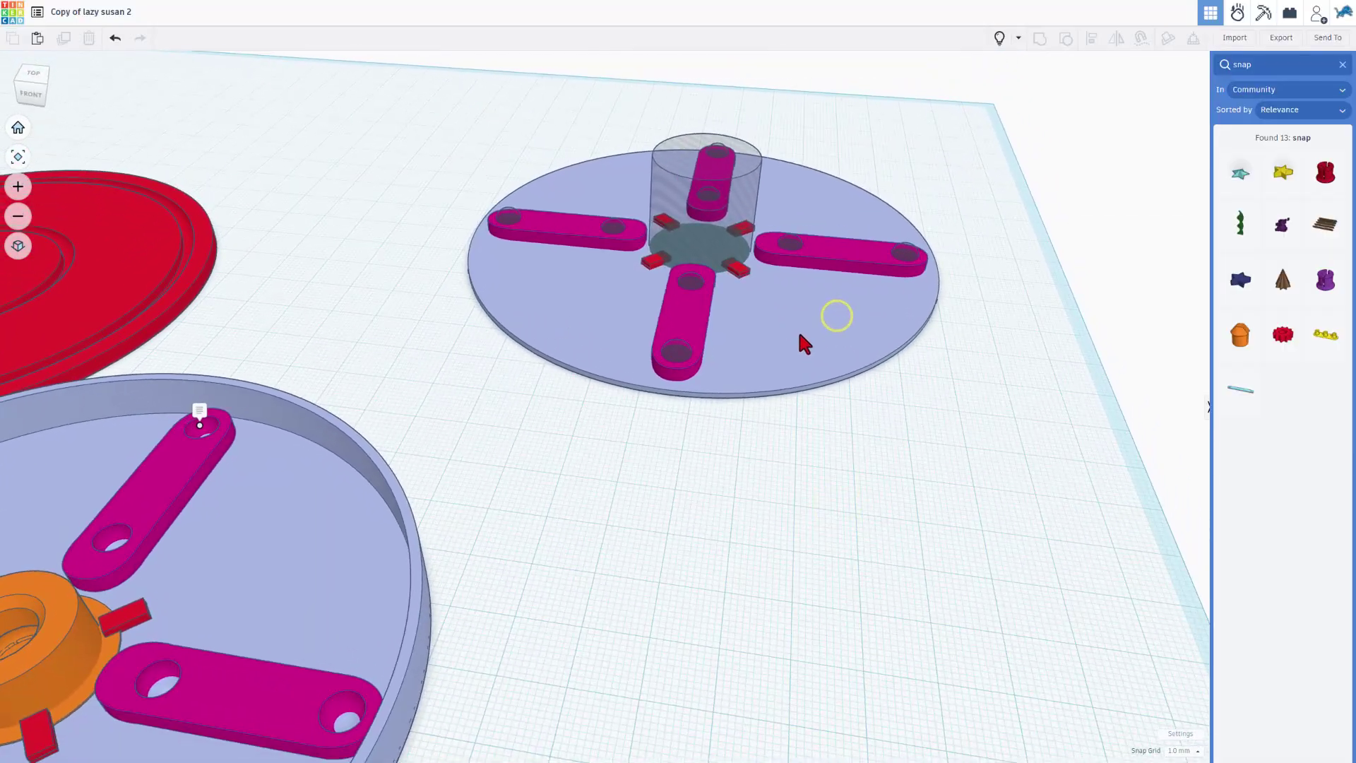
click(1000, 38)
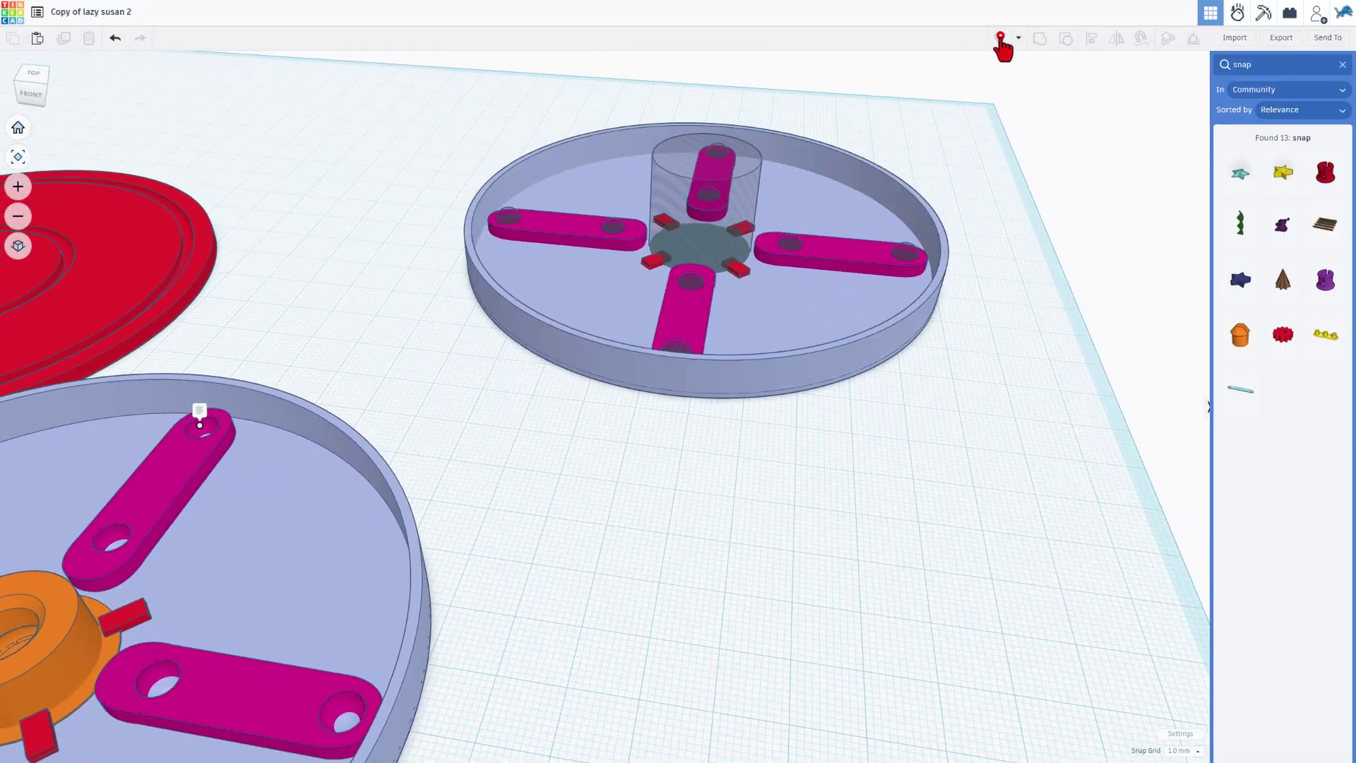
double_click(905, 339)
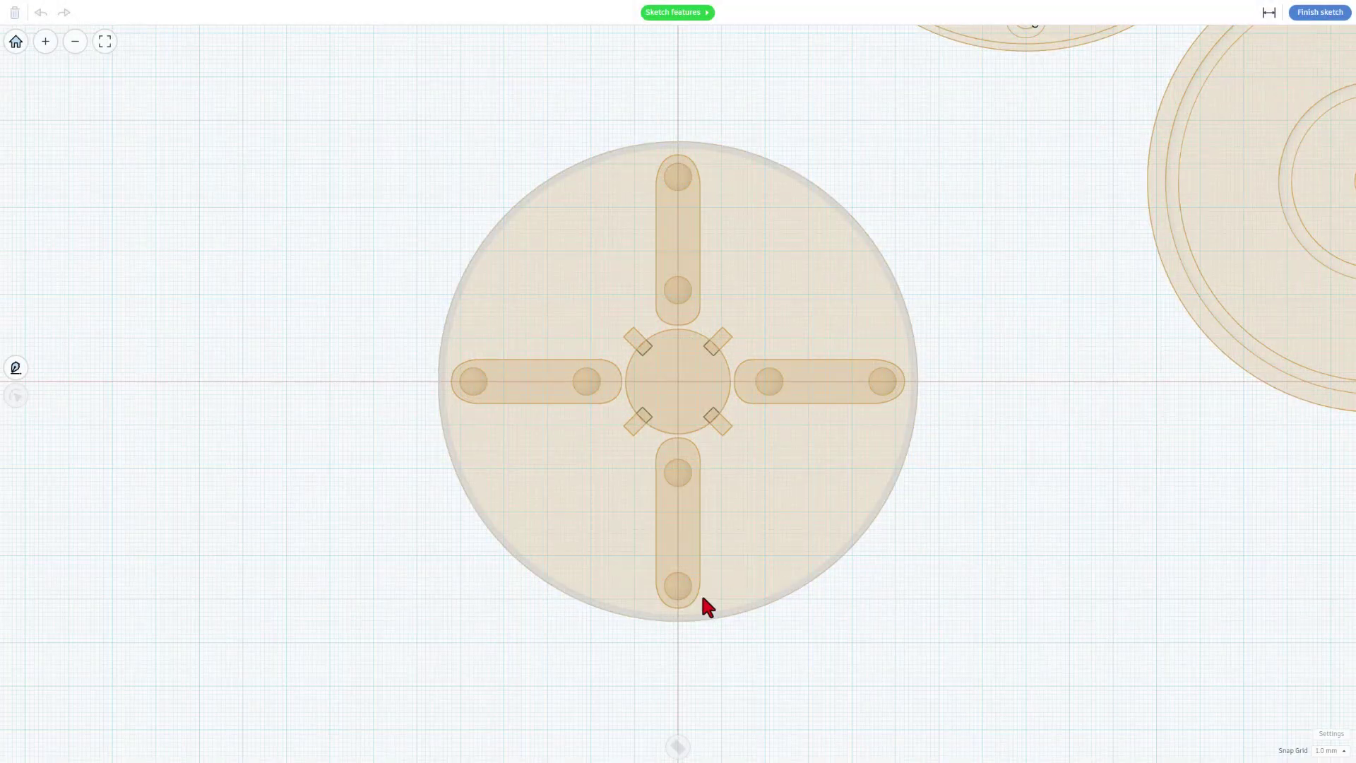
click(693, 620)
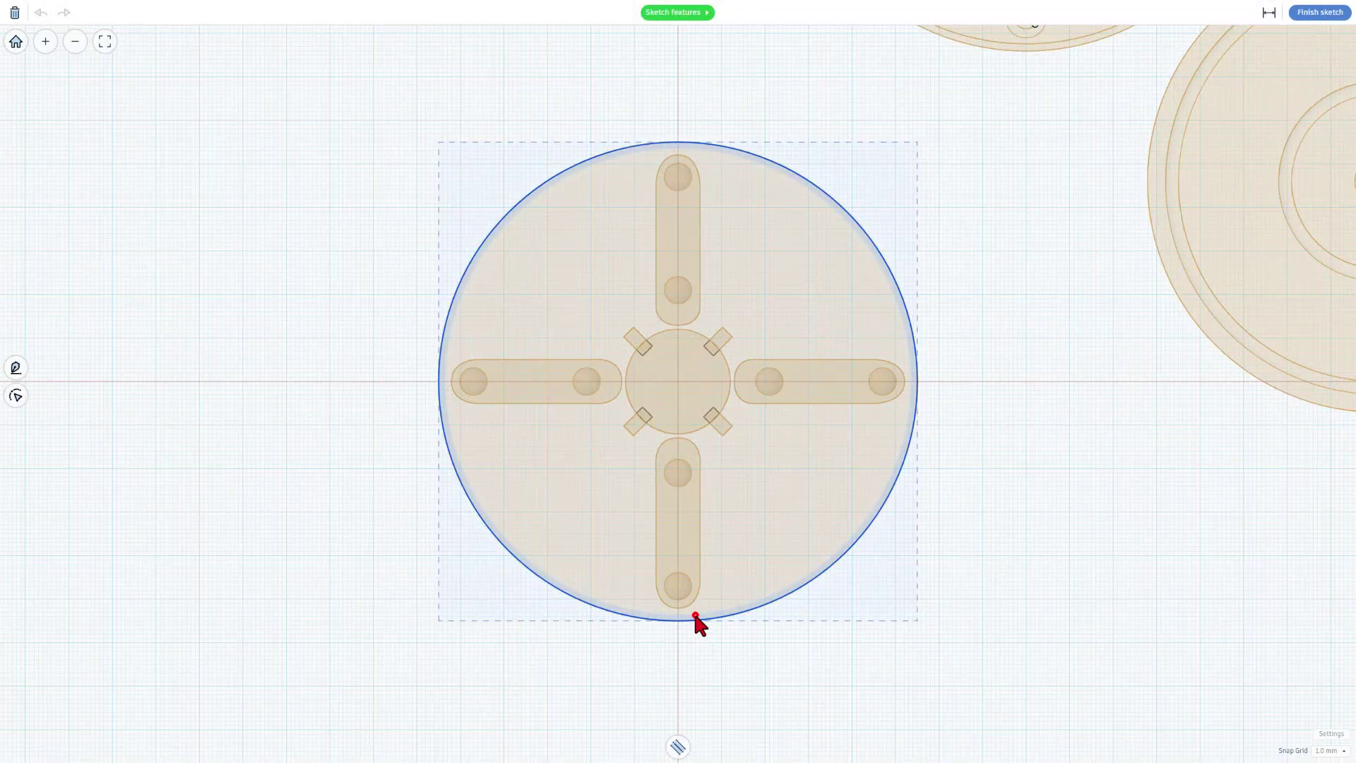
click(680, 745)
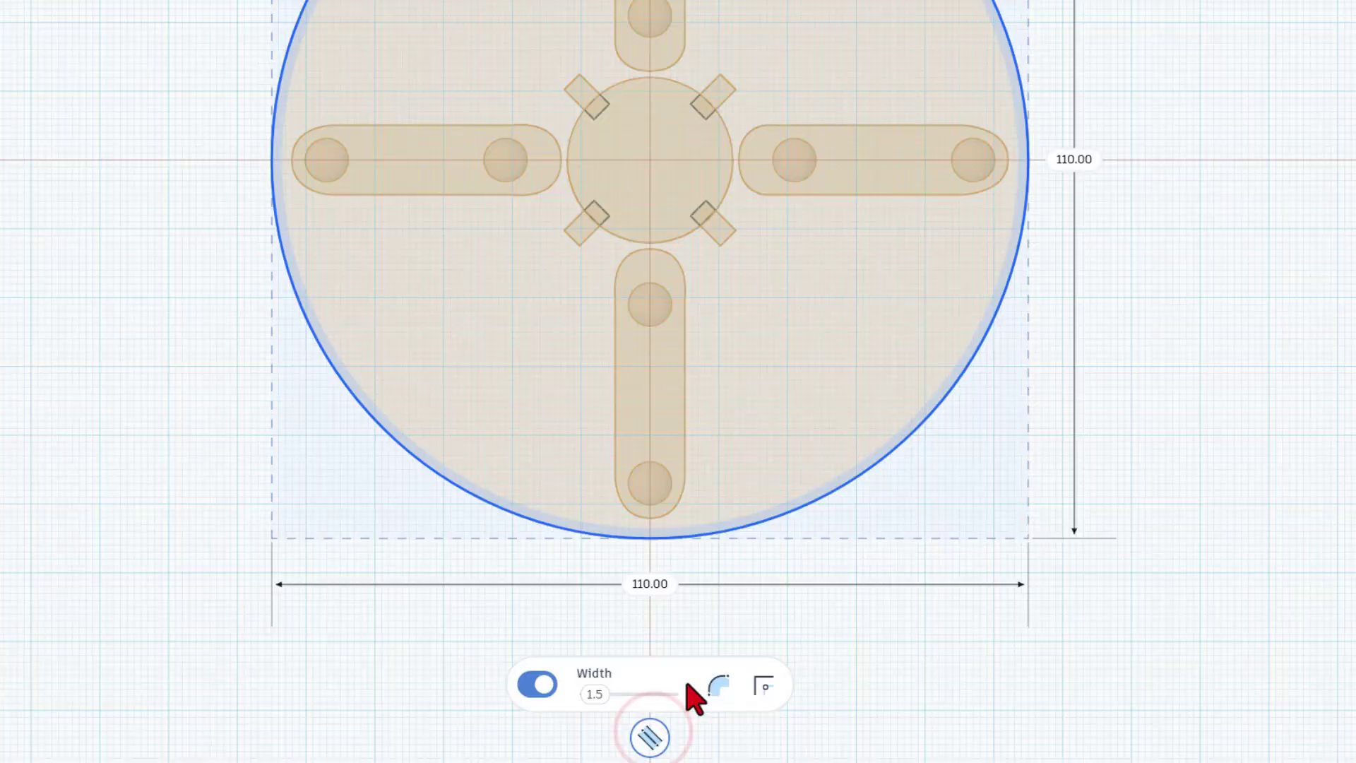
click(718, 687)
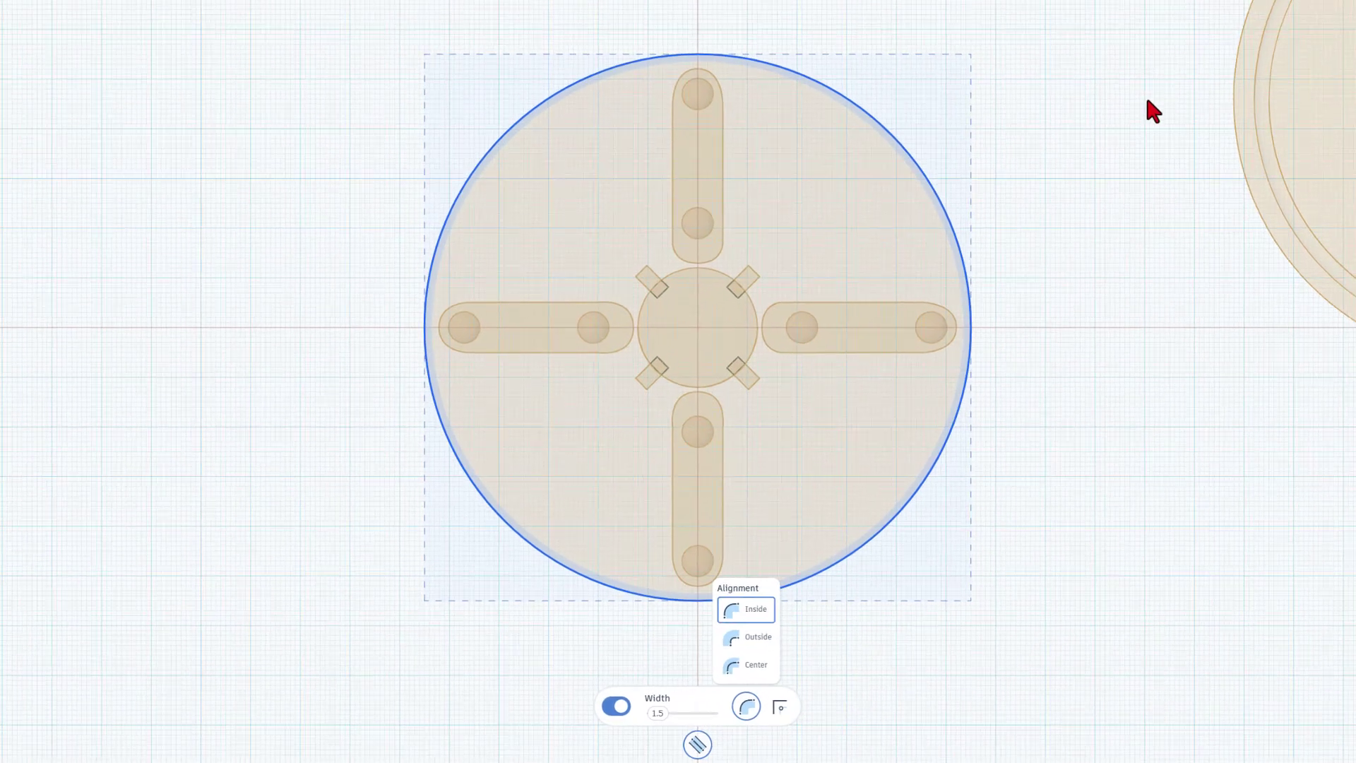
click(1297, 10)
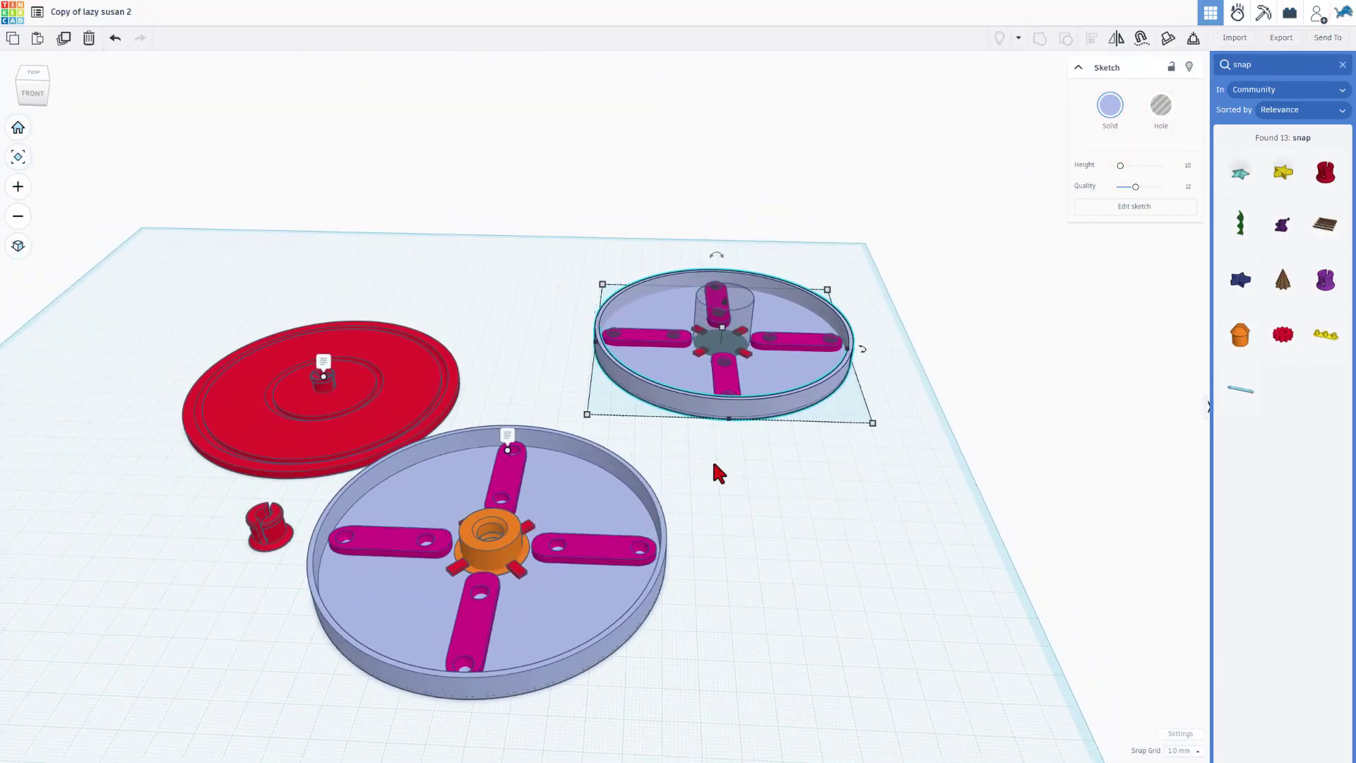
Read the notes attached to the tray rim and the lid's connector.
click(505, 435)
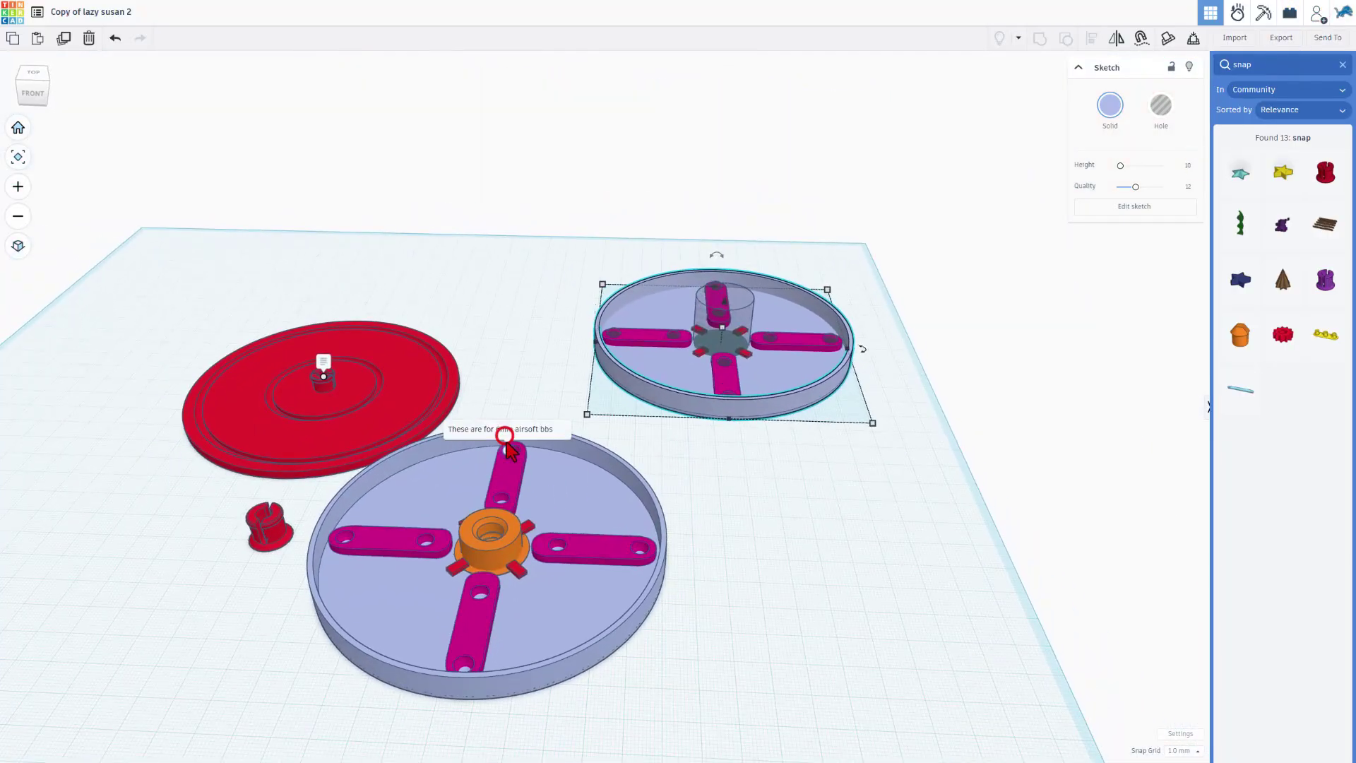
click(509, 451)
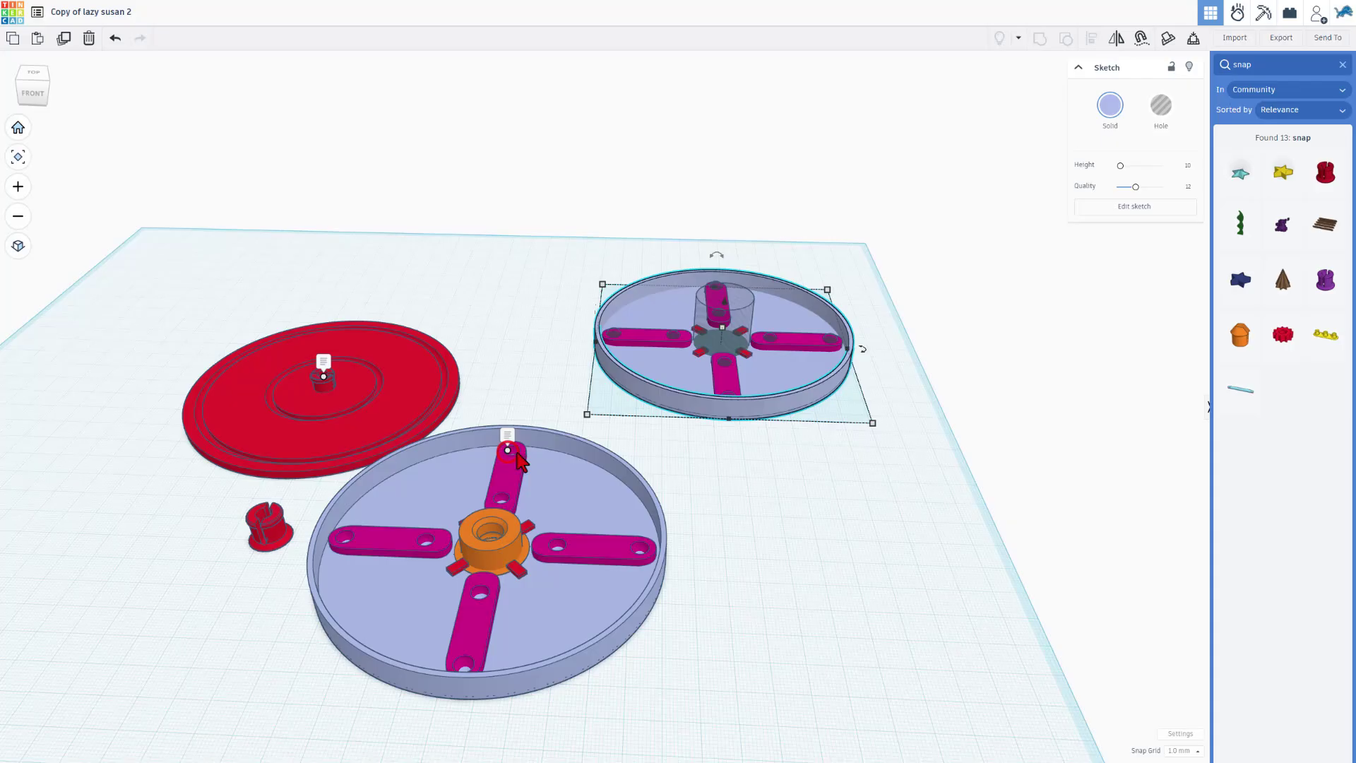
click(323, 362)
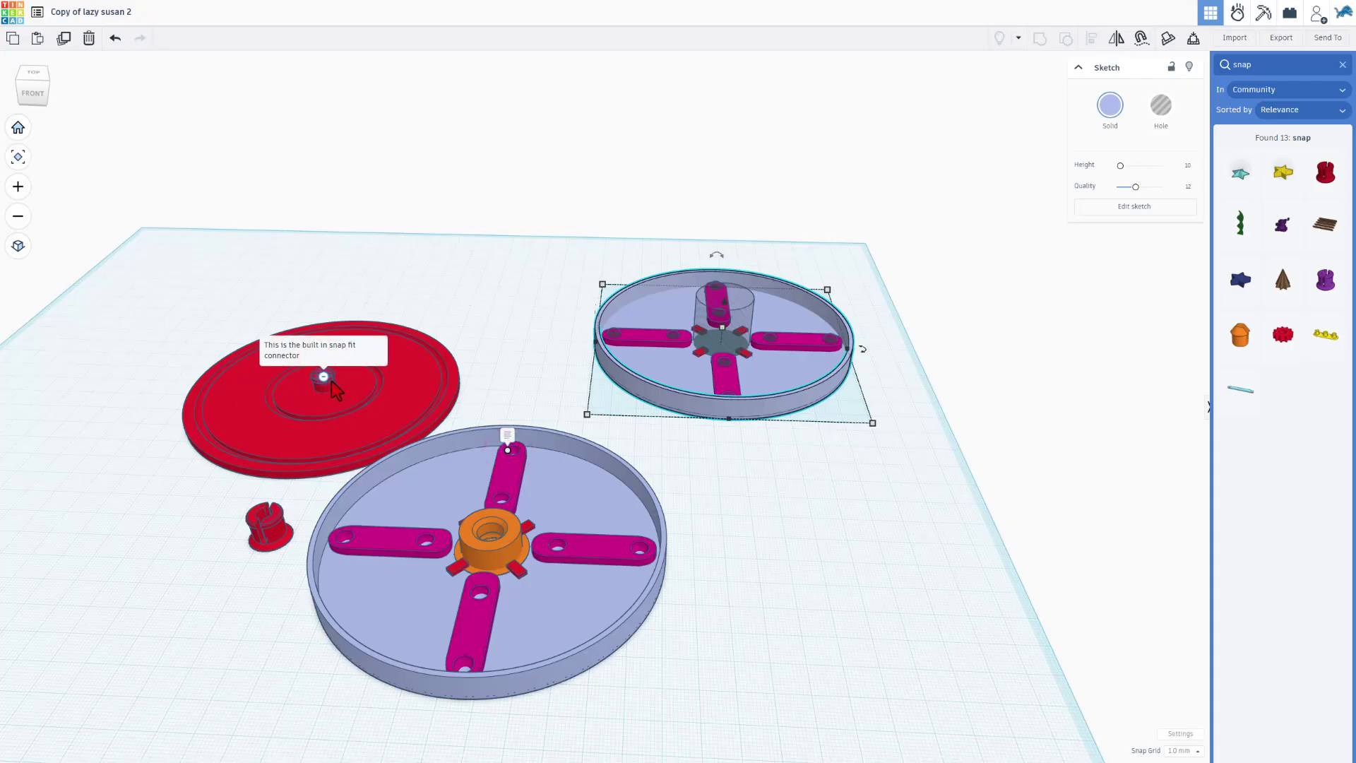
Drag the red Snap and Socket connector into open space right of the gray dish.
click(270, 526)
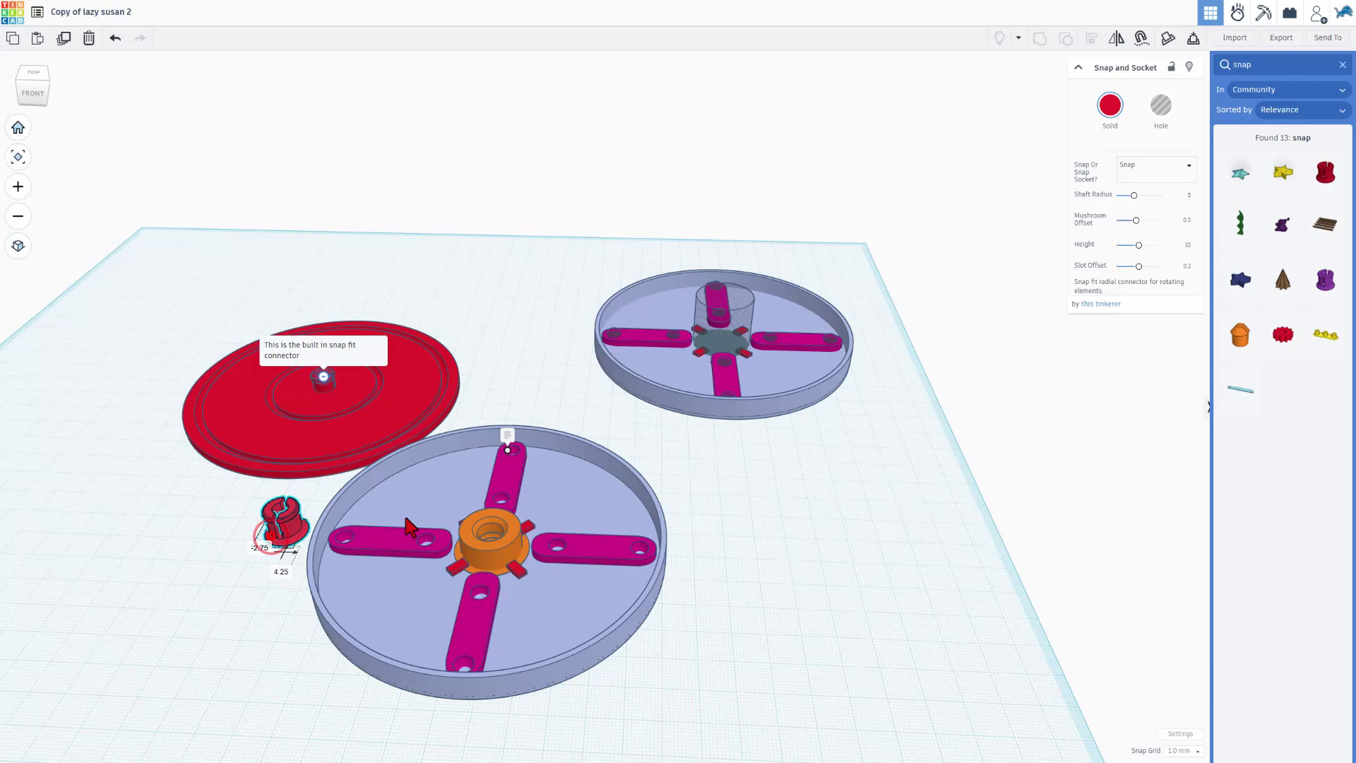
drag(408, 527, 867, 458)
click(784, 493)
right_drag(773, 495, 275, 224)
Select the red lid and the tray parts and export them as lazy susan 2.stl.
drag(370, 457, 528, 604)
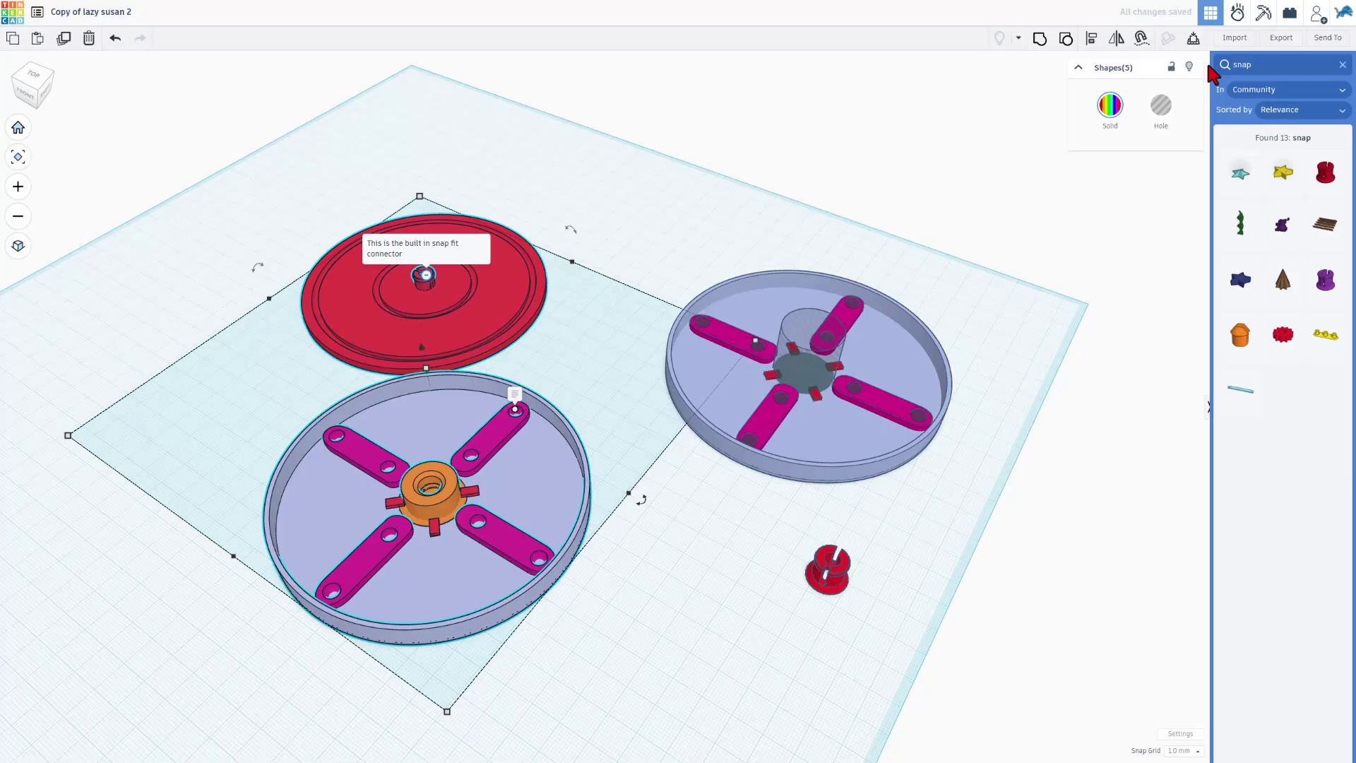
click(1278, 38)
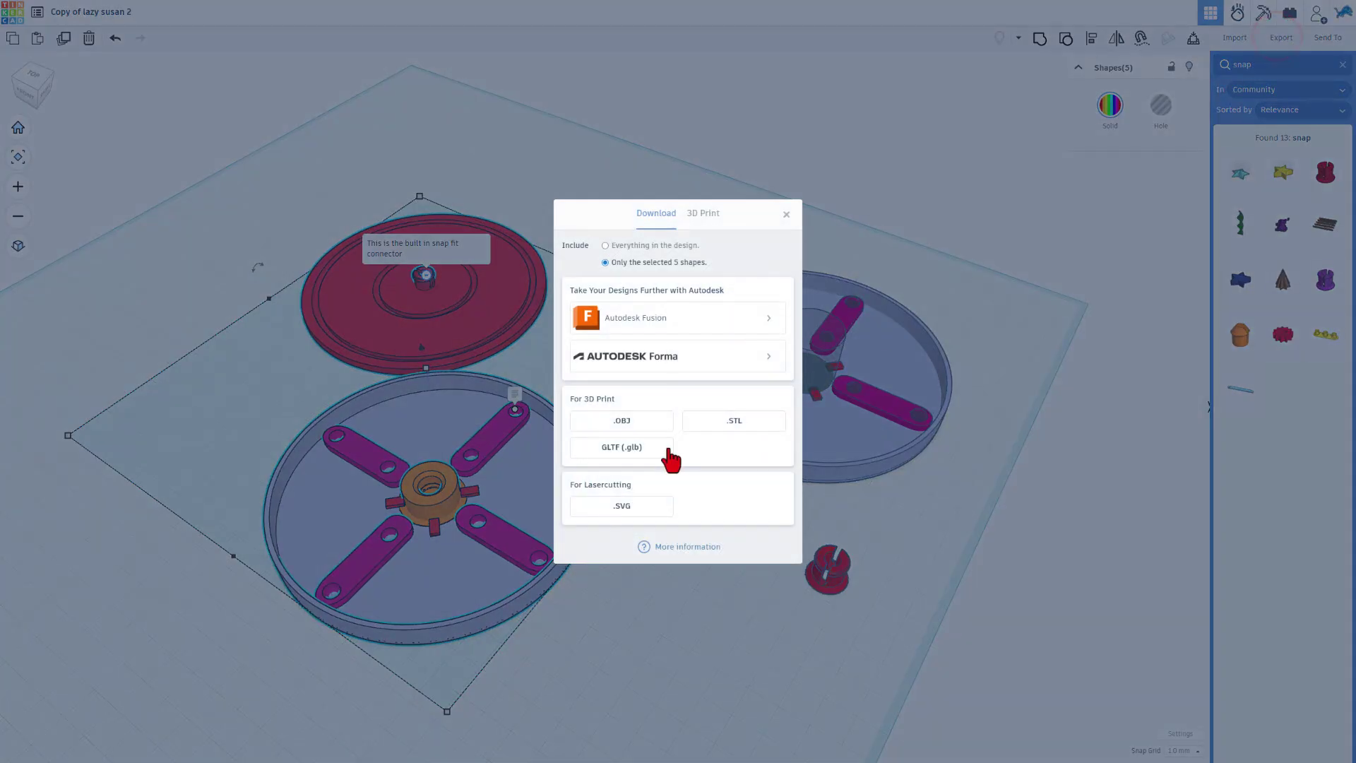
click(735, 420)
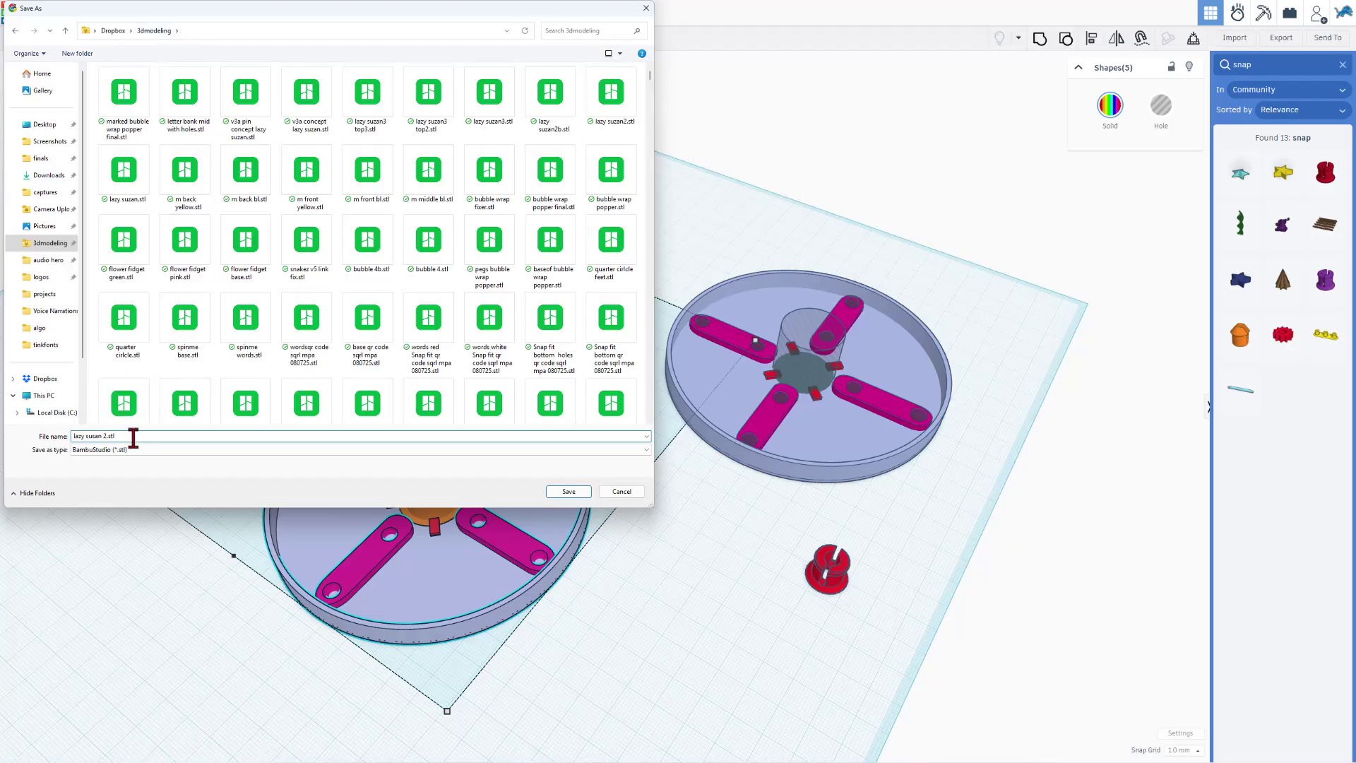
click(570, 491)
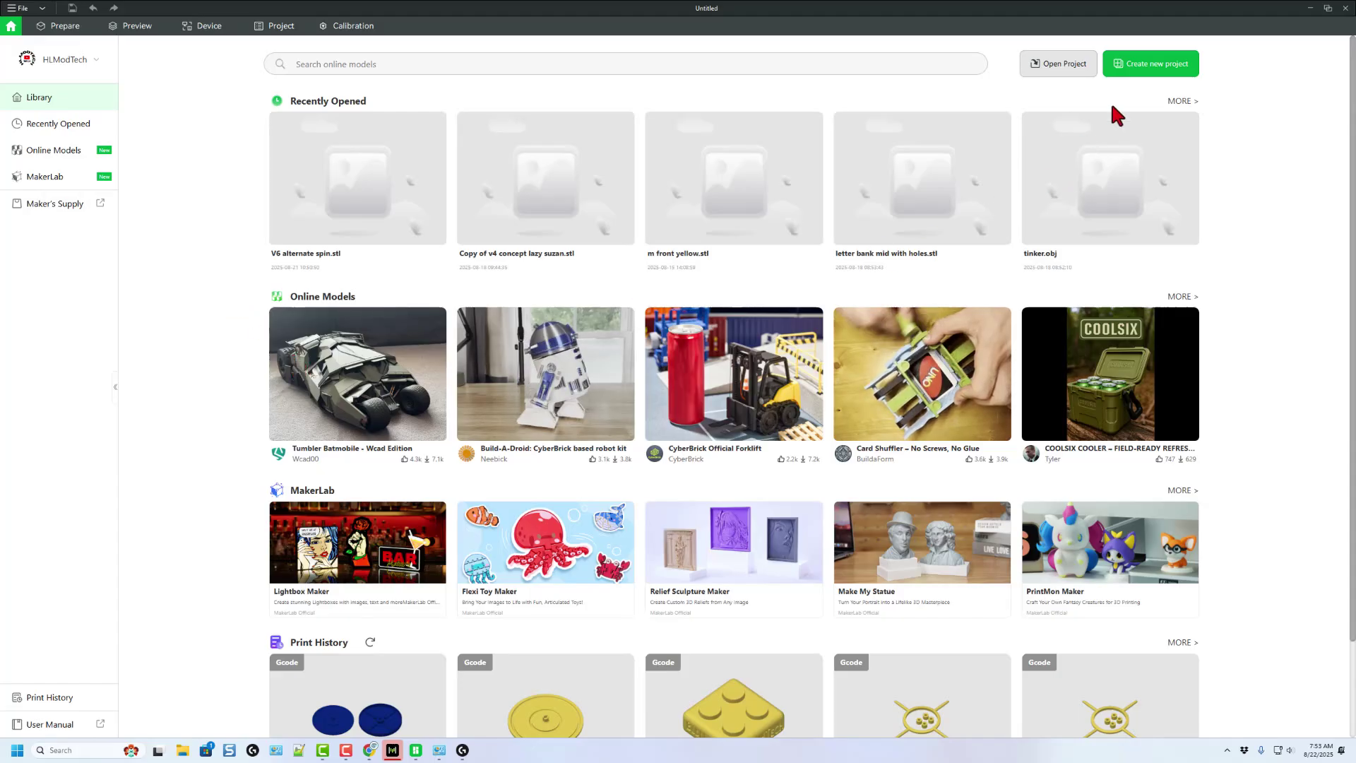
Start a new Bambu Studio project and import lazy susan 2.stl onto the plate.
click(1144, 68)
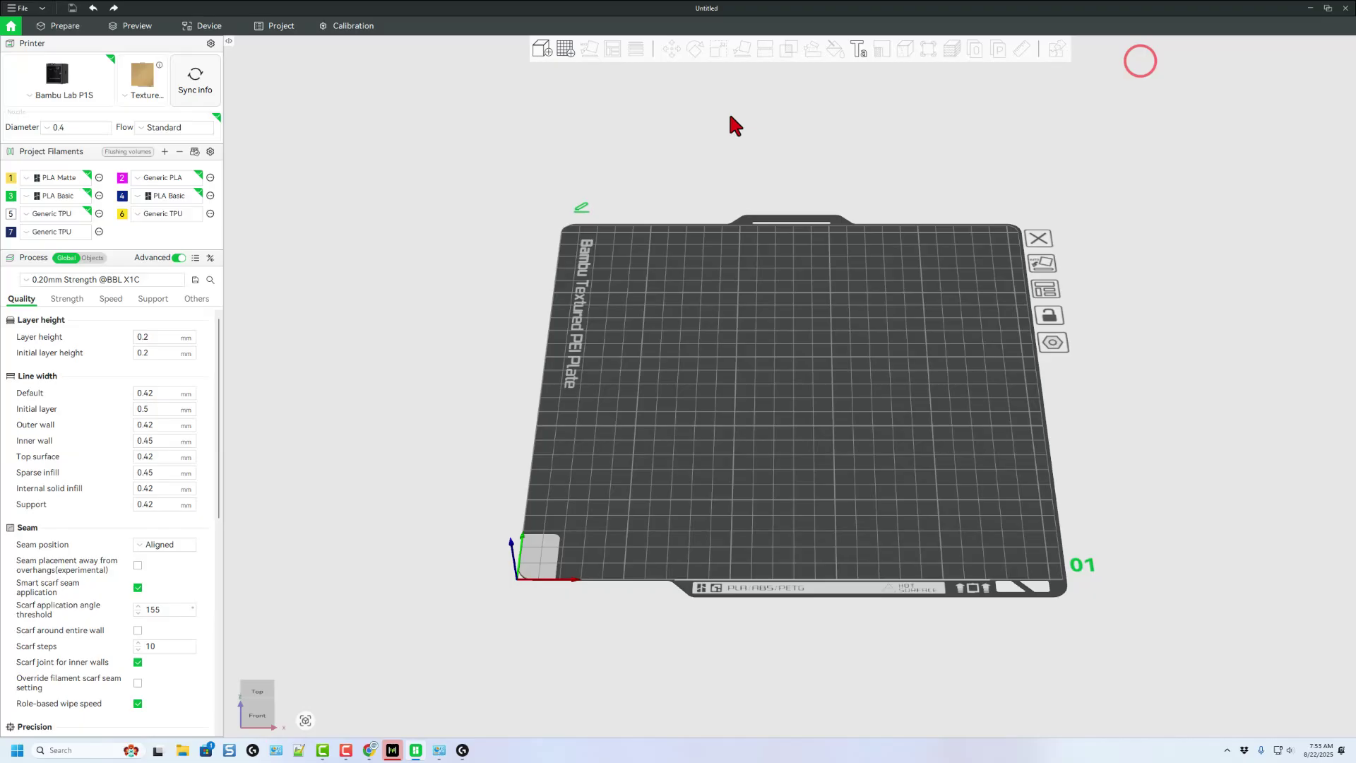
click(542, 49)
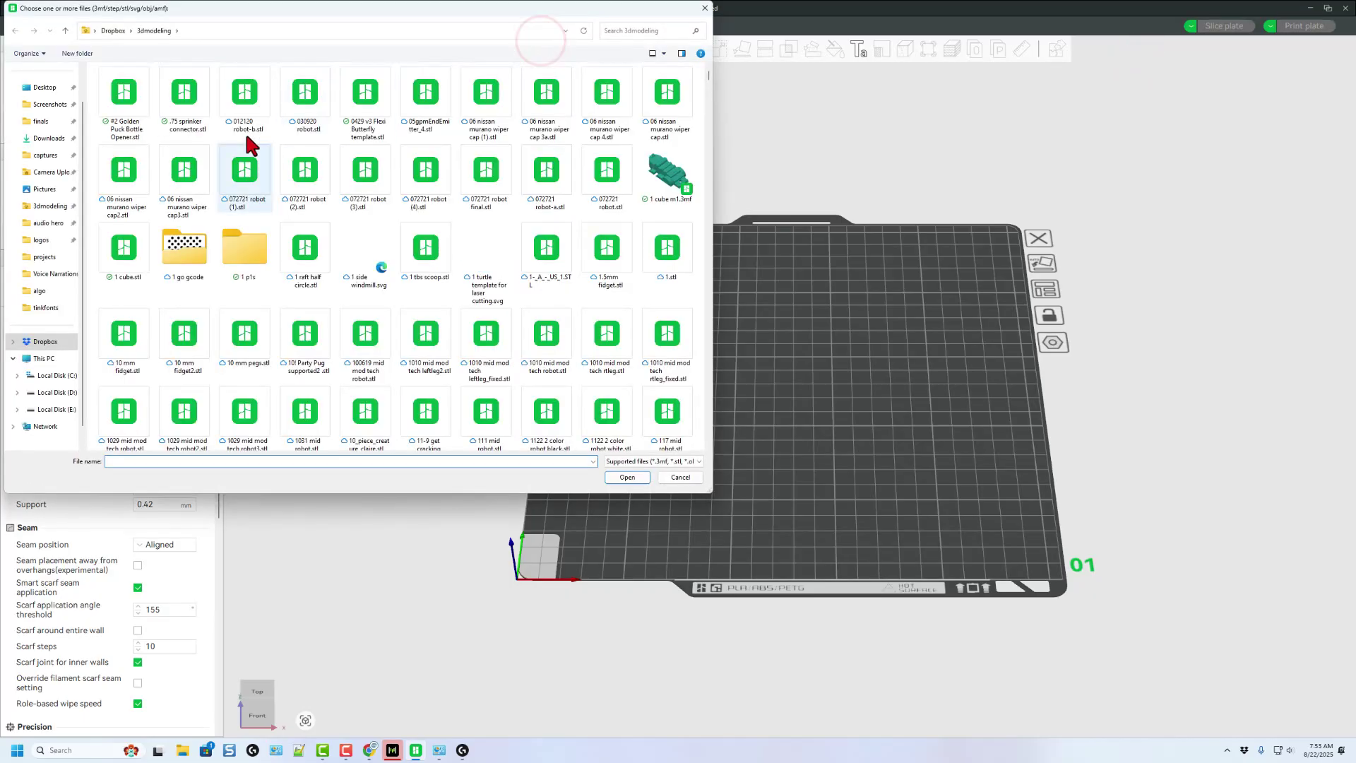
double_click(116, 110)
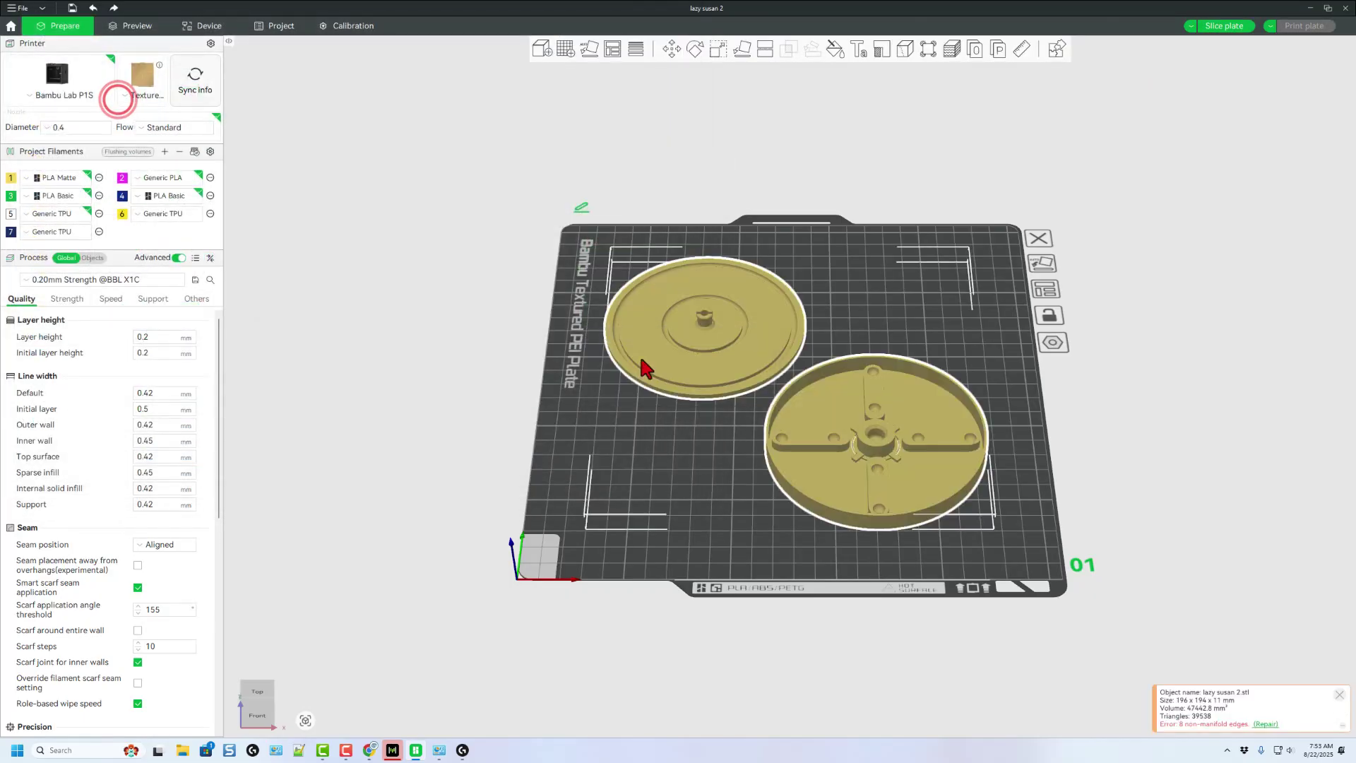
Assign filament 4, Bambu PLA Basic, to both parts and slice the plate.
right_click(847, 437)
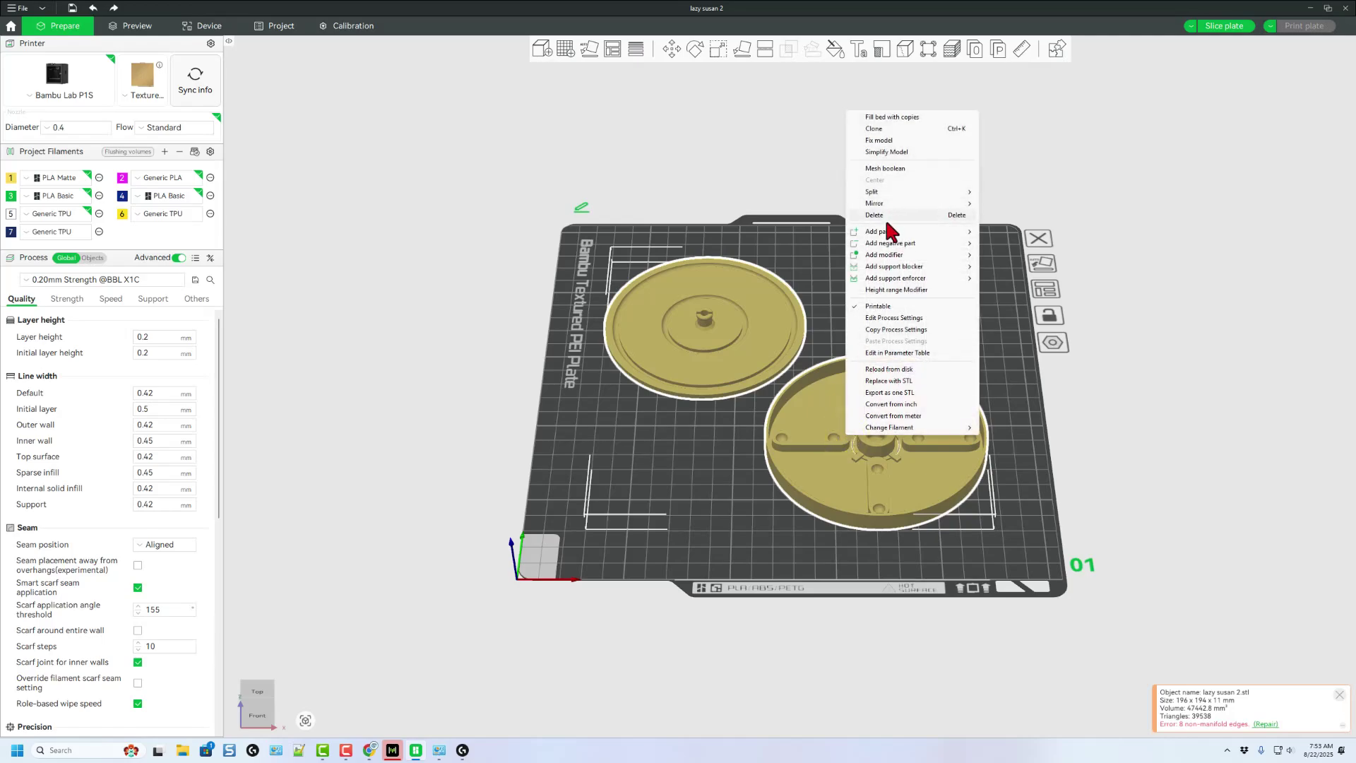
click(896, 428)
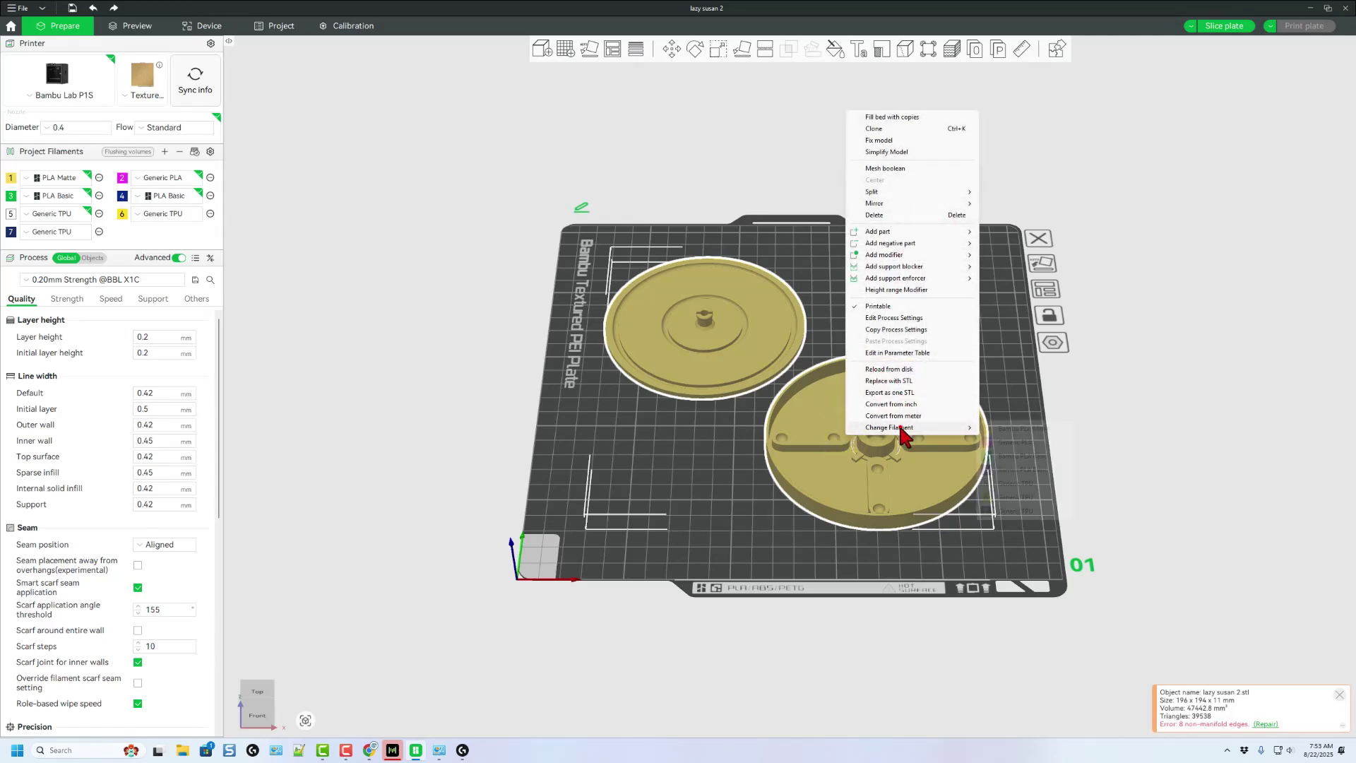
click(1009, 470)
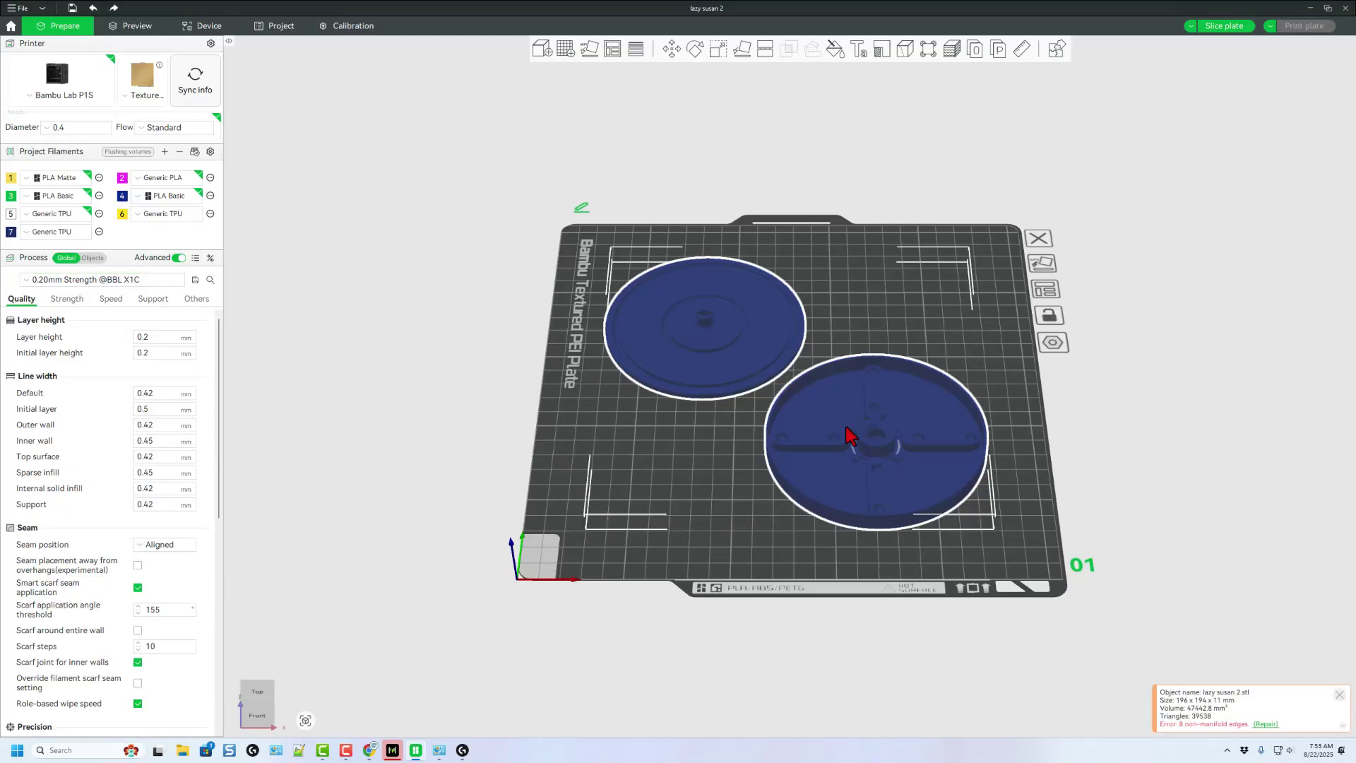
click(1224, 25)
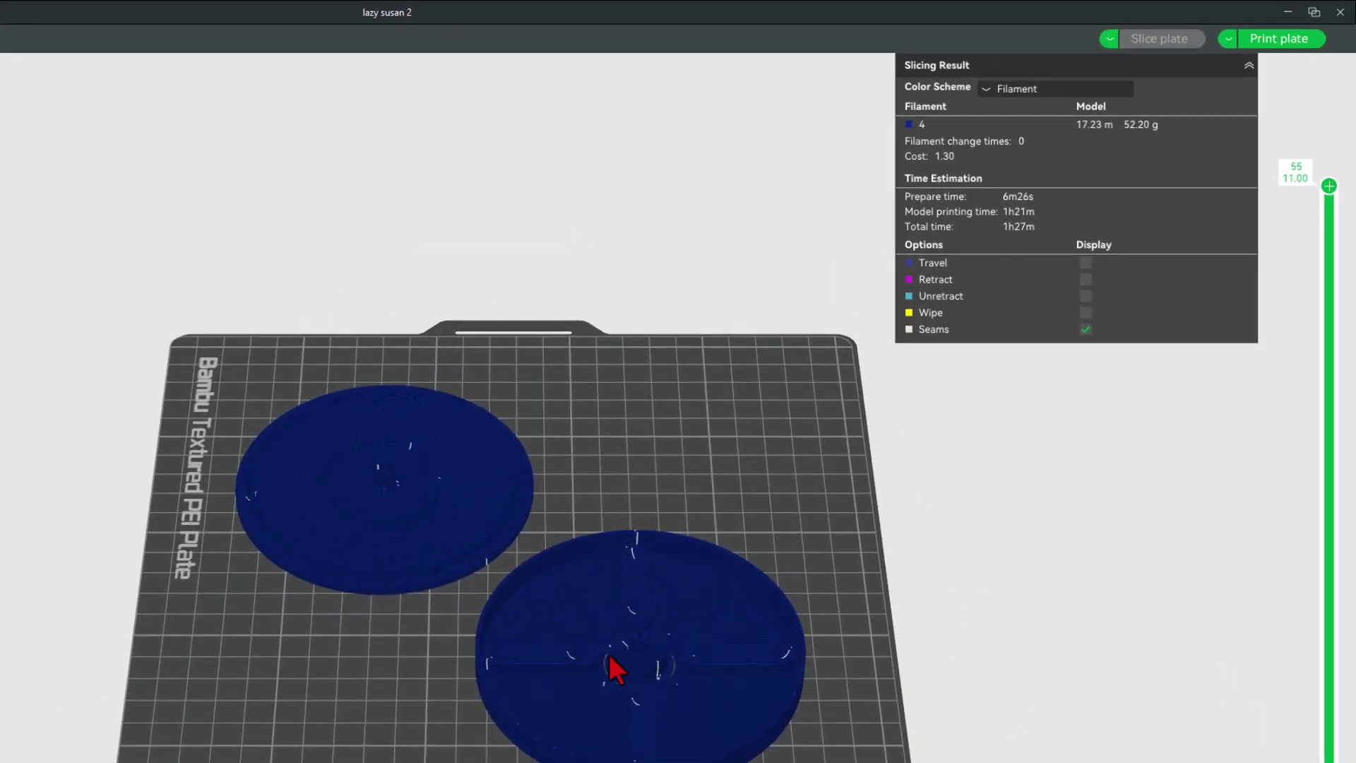
Send the sliced lazy susan 2 print job to the P1S printer.
drag(615, 668, 583, 693)
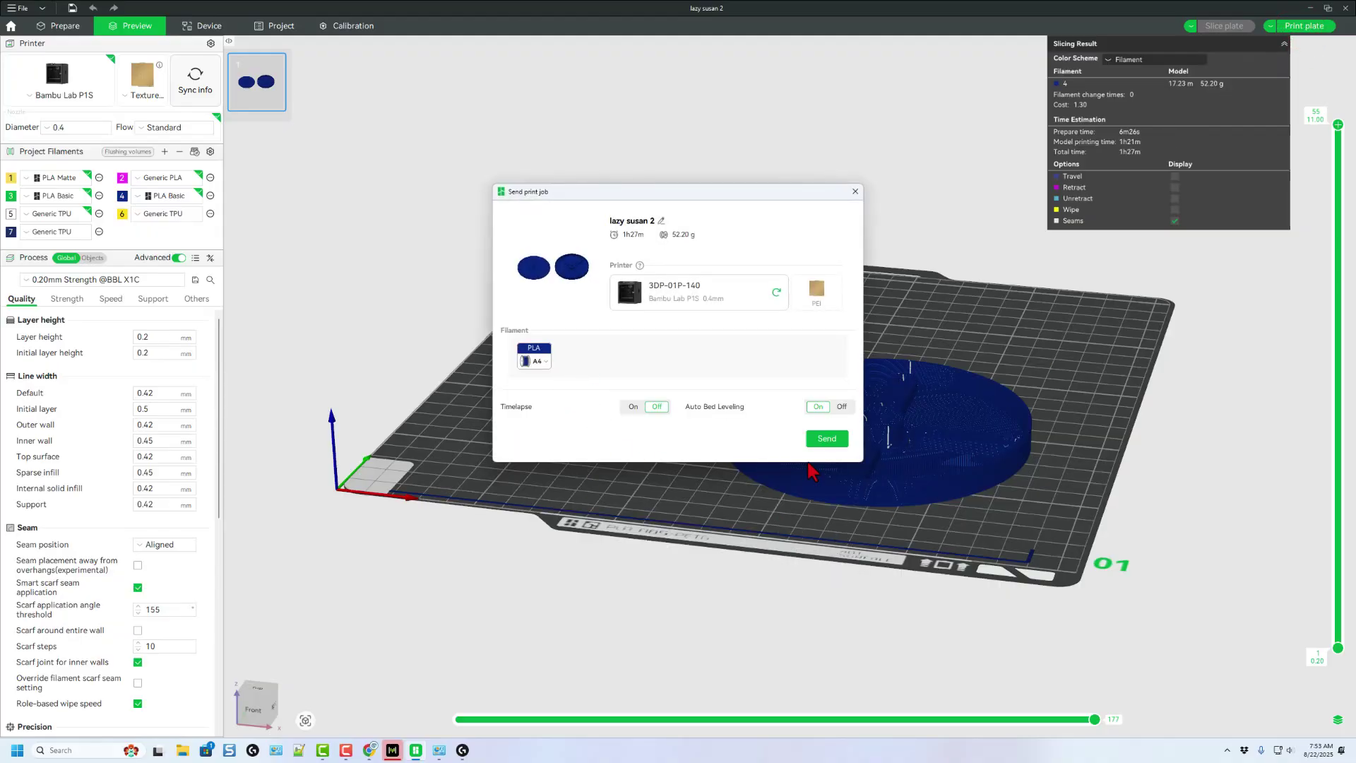
click(824, 441)
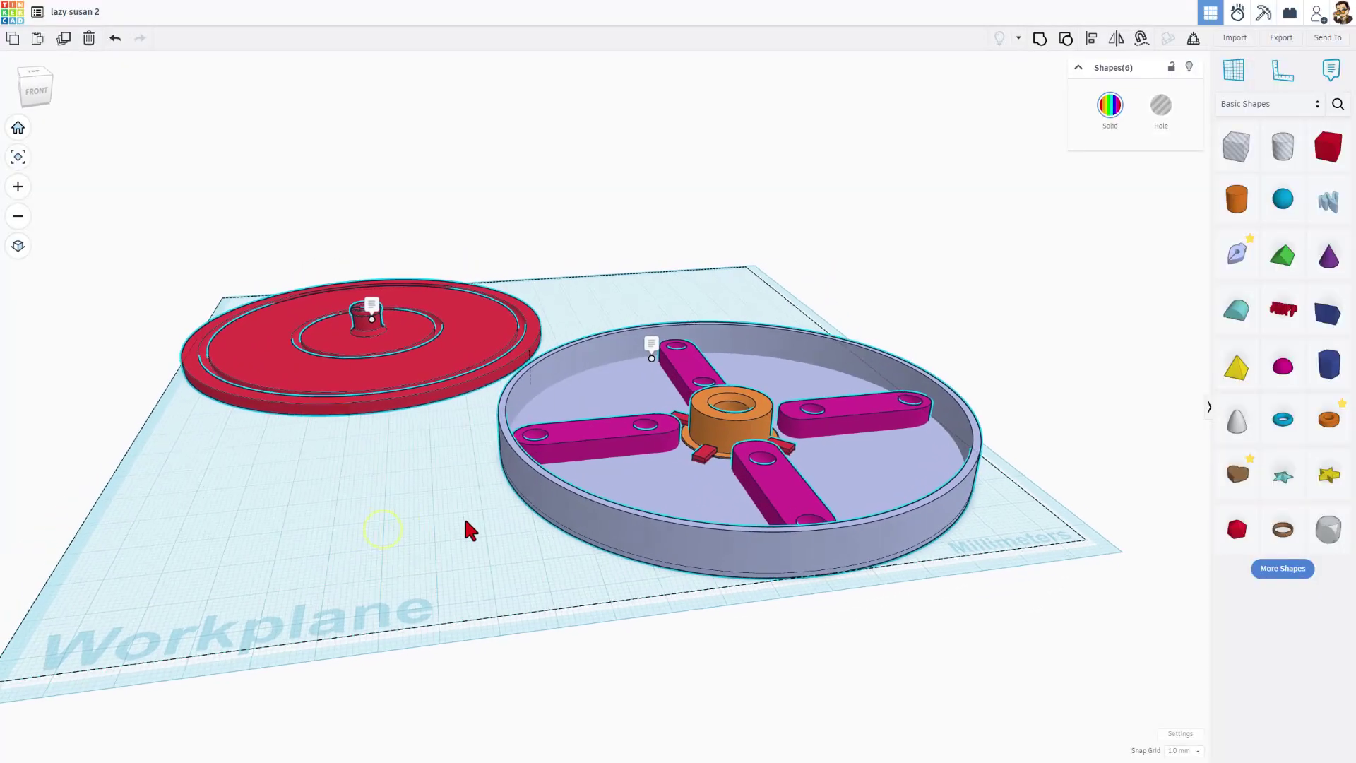
Place a note reading 'v1' on the workplane behind the red lid and gray tray.
right_drag(471, 530, 445, 560)
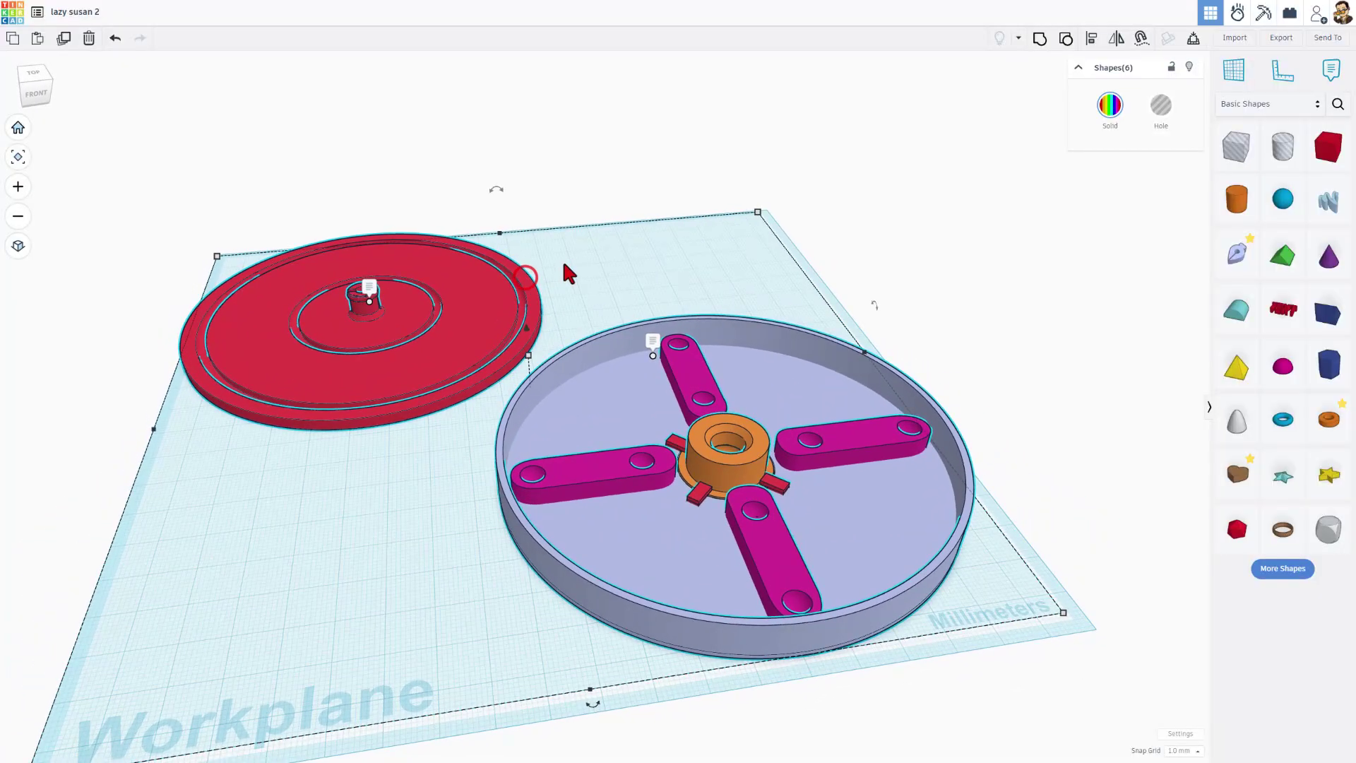
click(584, 267)
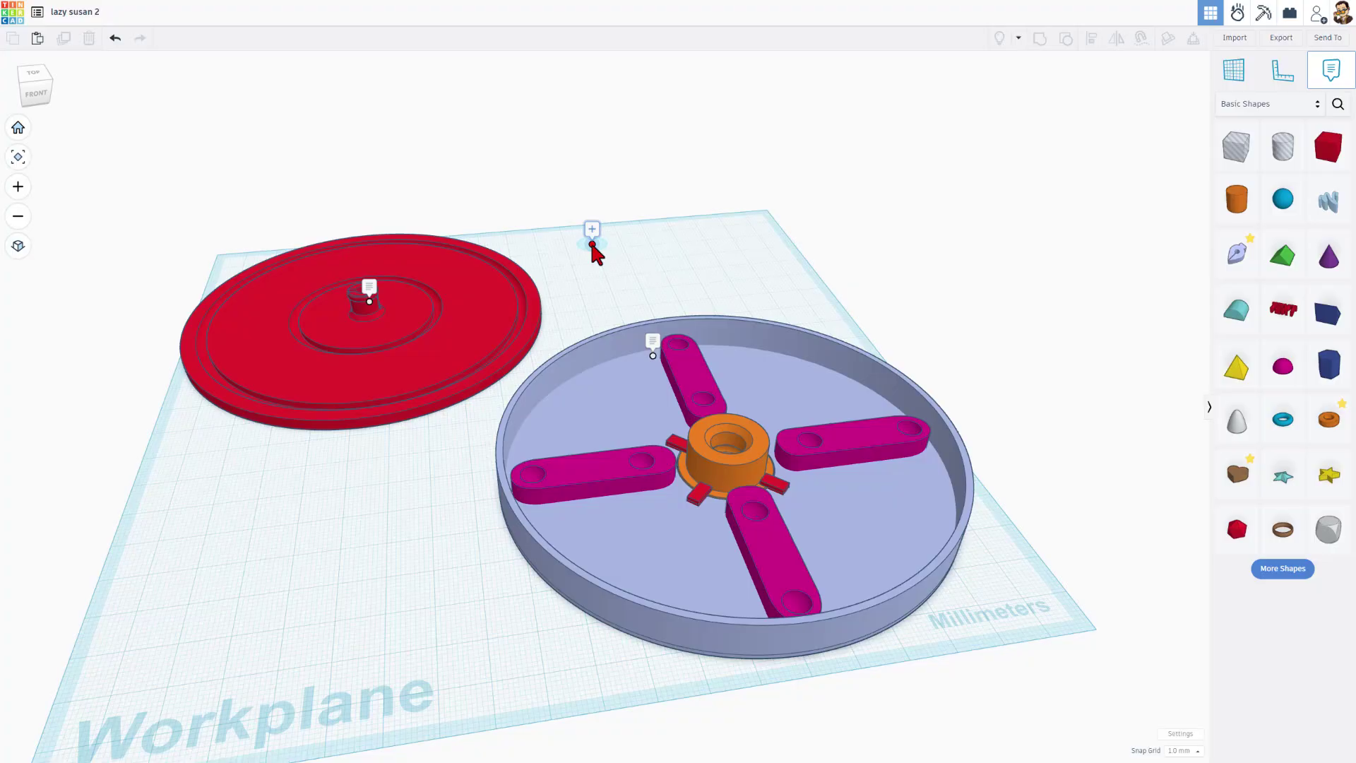
click(592, 243)
text(v1)
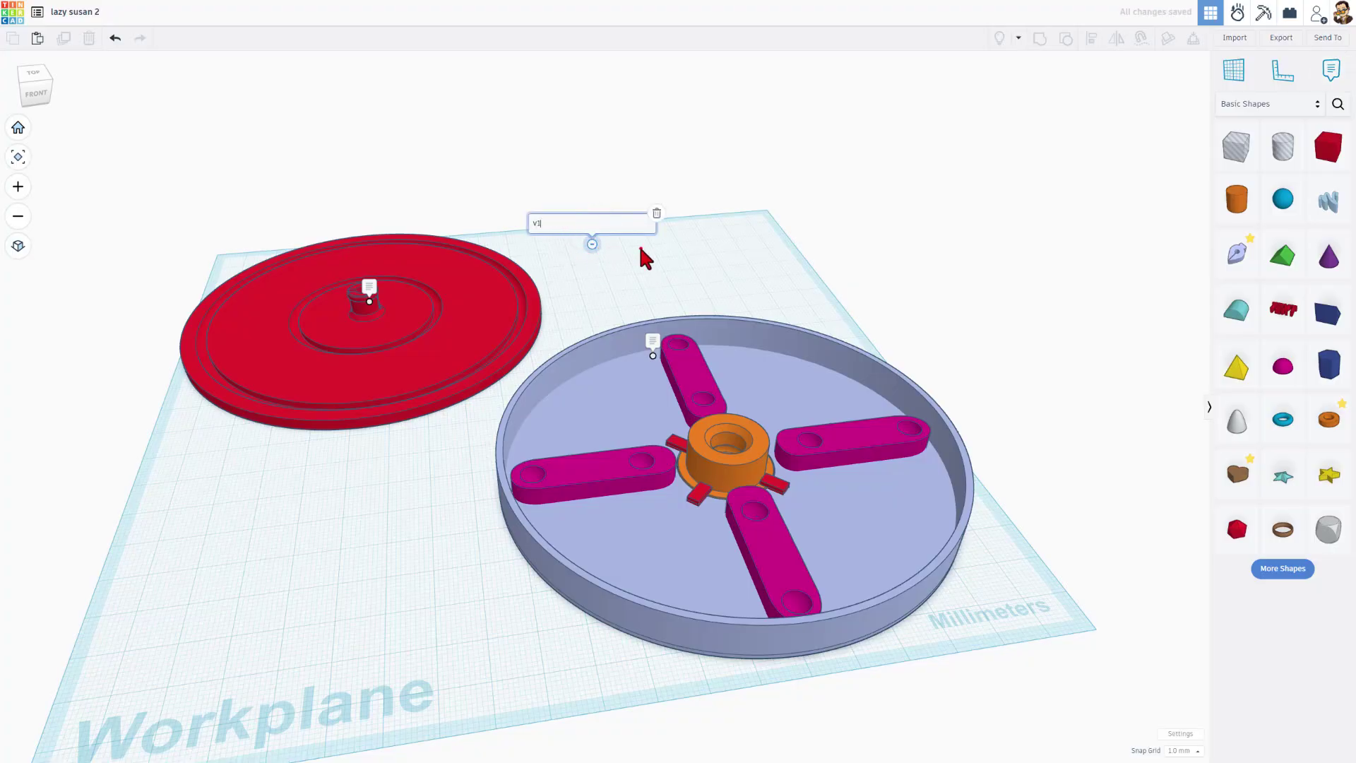
right_drag(641, 251, 497, 399)
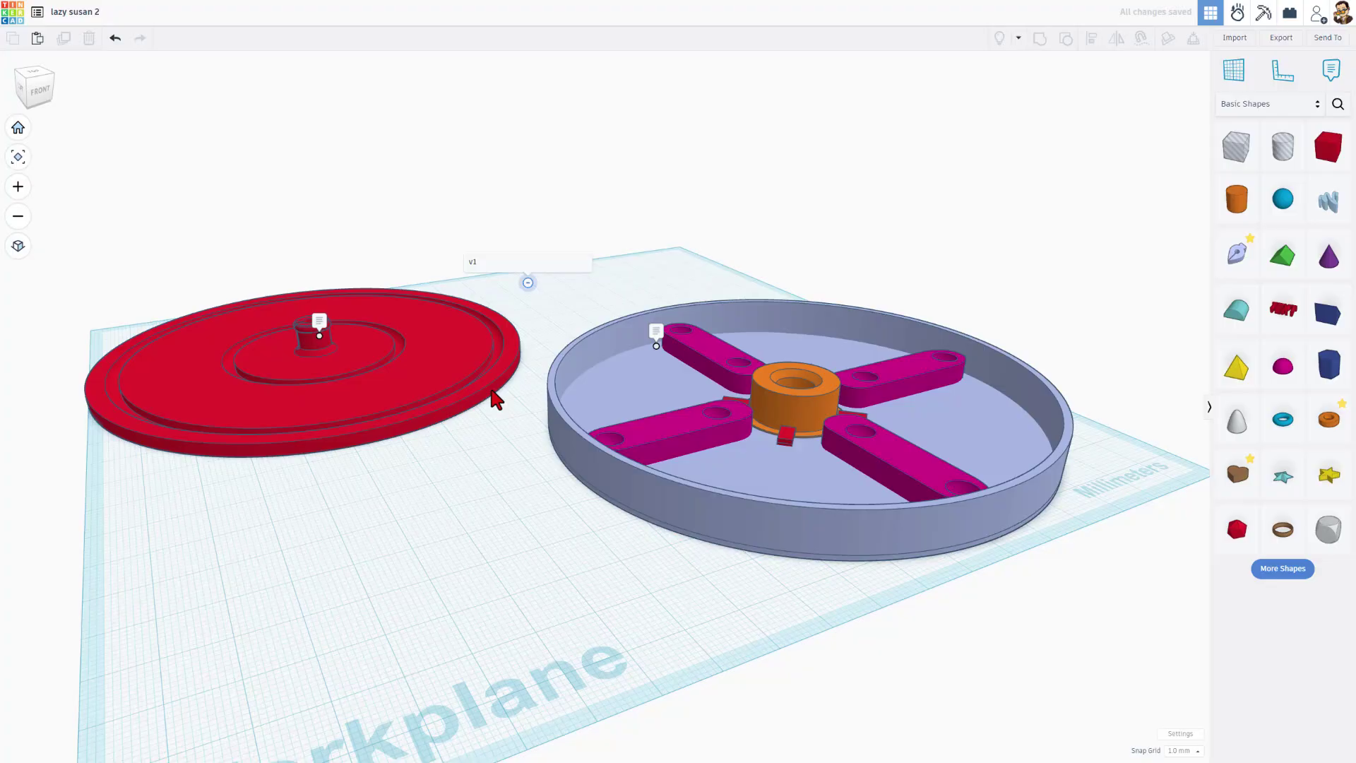
click(335, 356)
right_drag(335, 356, 328, 366)
Nudge the red lid beside the tray and inspect its snap connector and the magenta arms.
drag(278, 361, 278, 361)
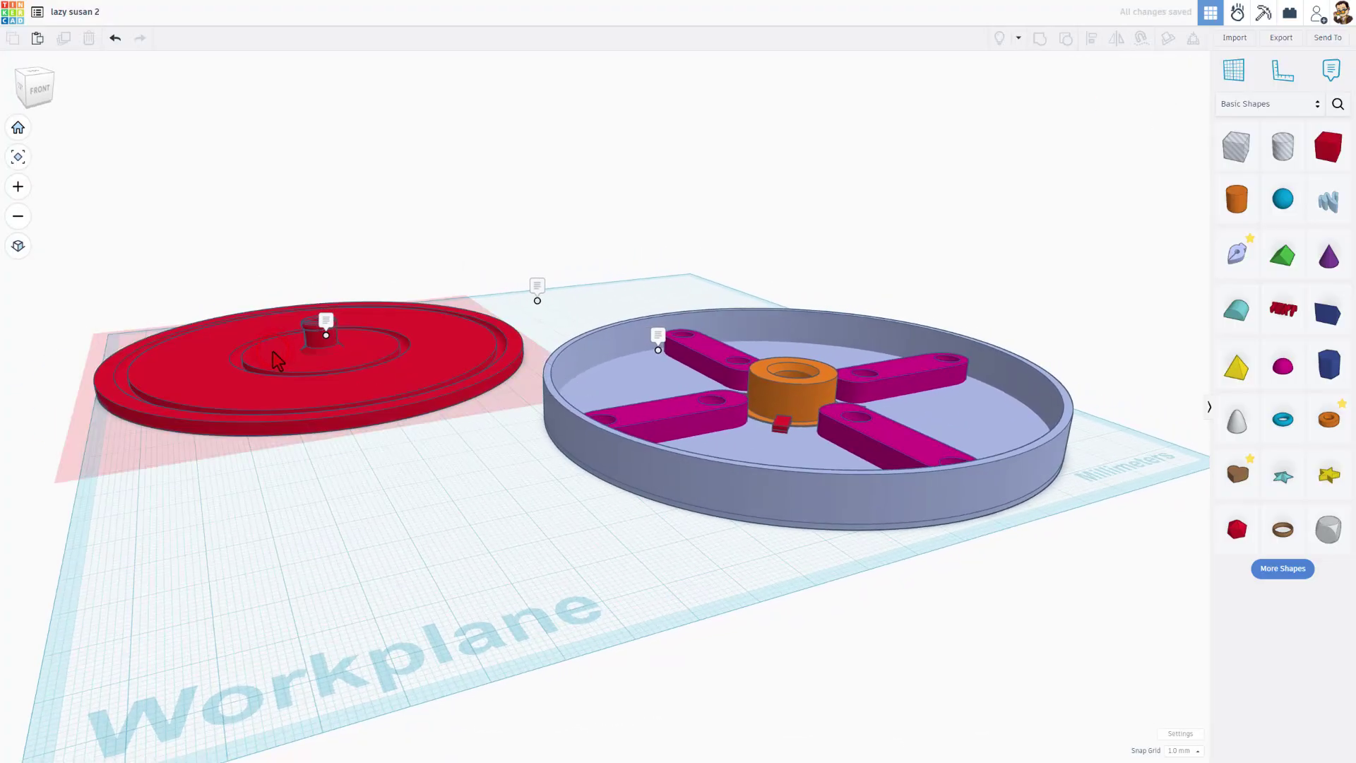
click(303, 349)
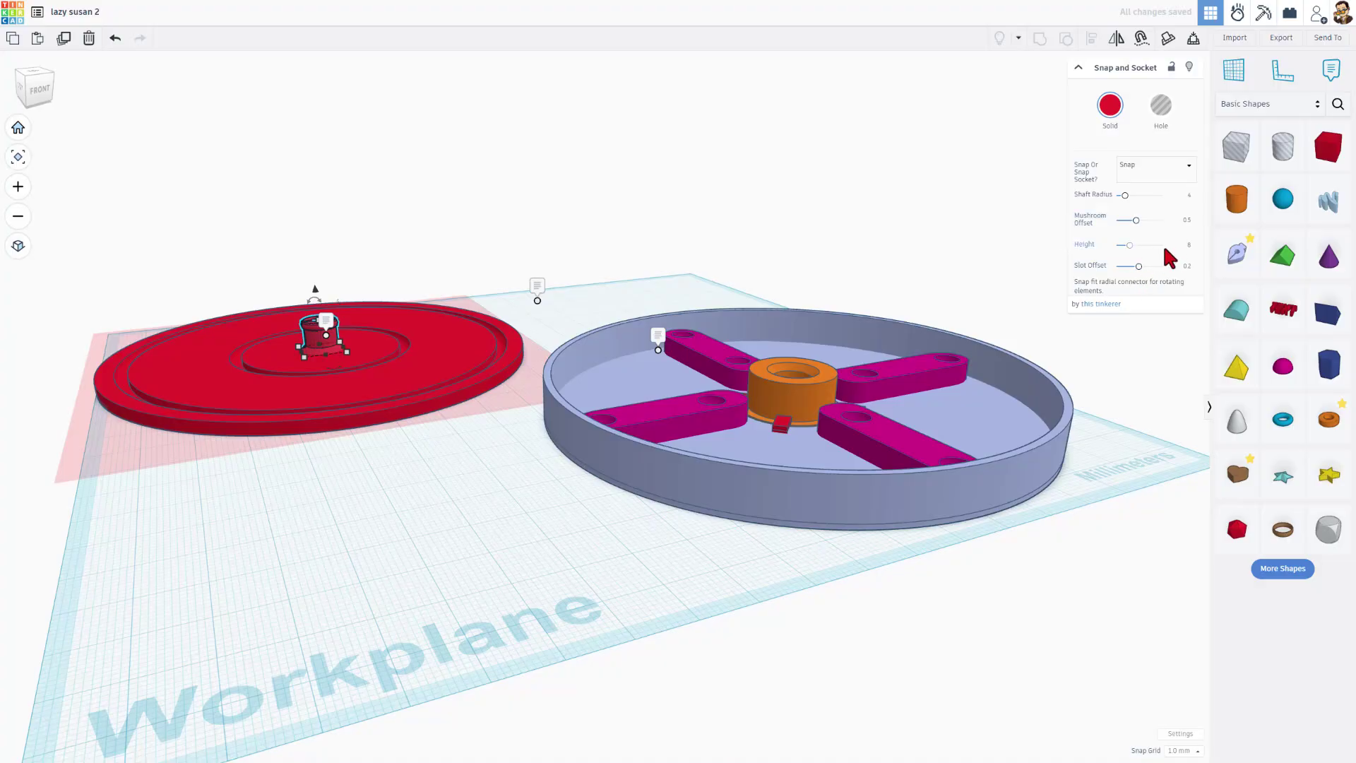
right_drag(766, 275, 678, 304)
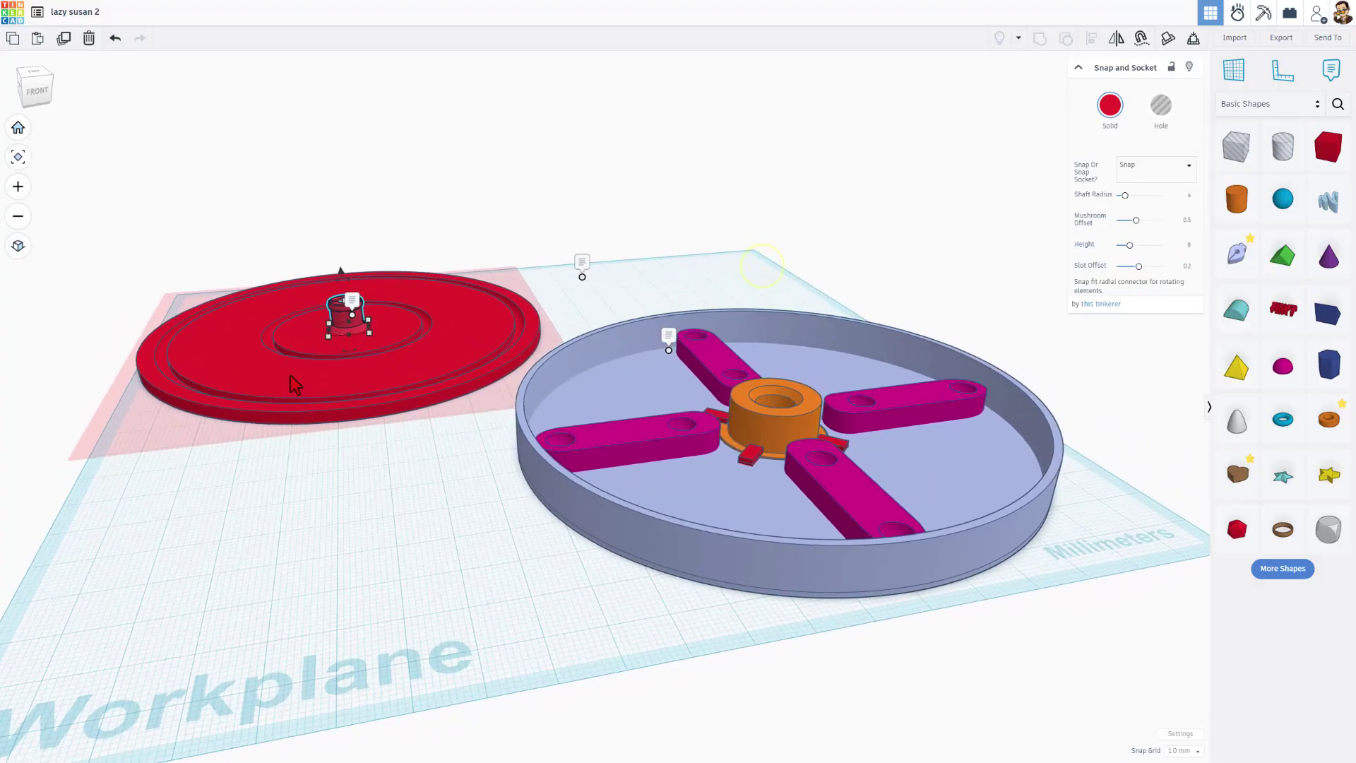
scroll(537, 438, up, 2)
click(612, 429)
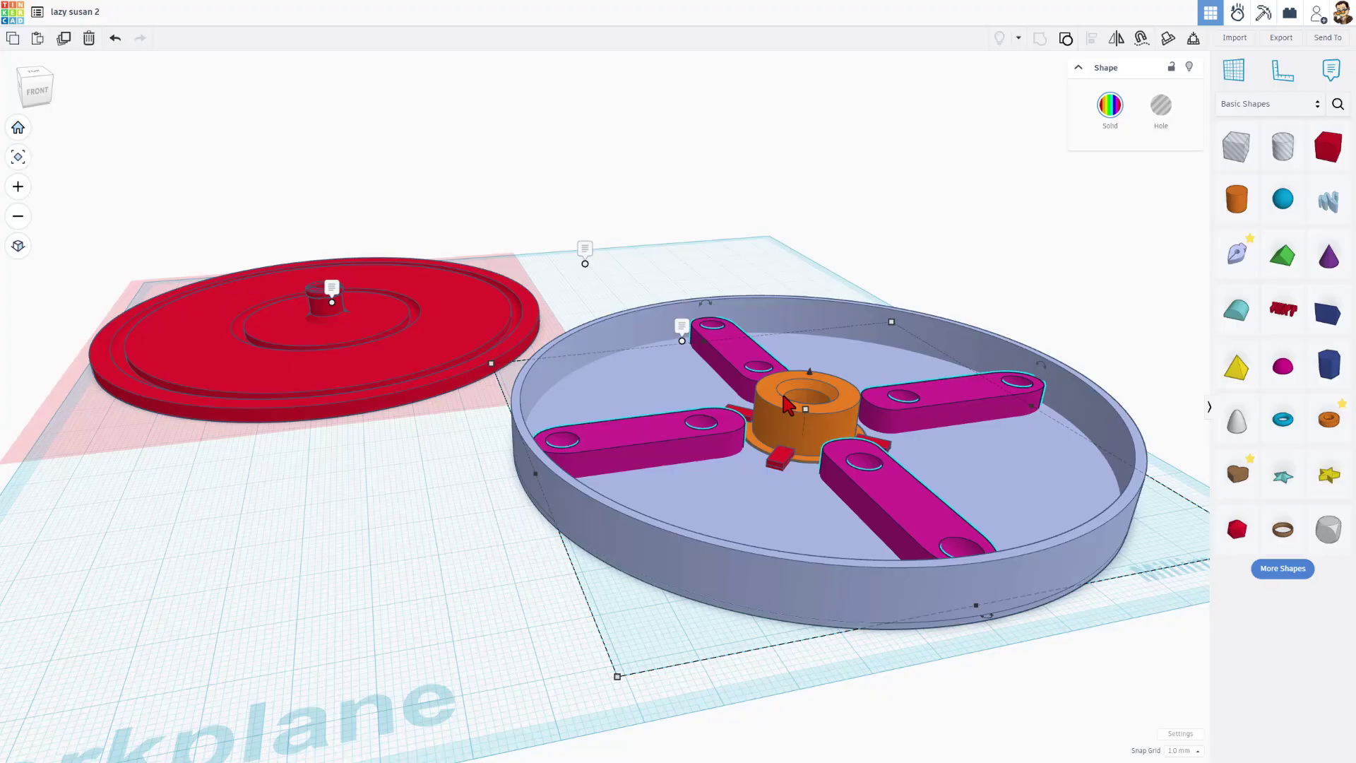
right_drag(342, 463, 290, 392)
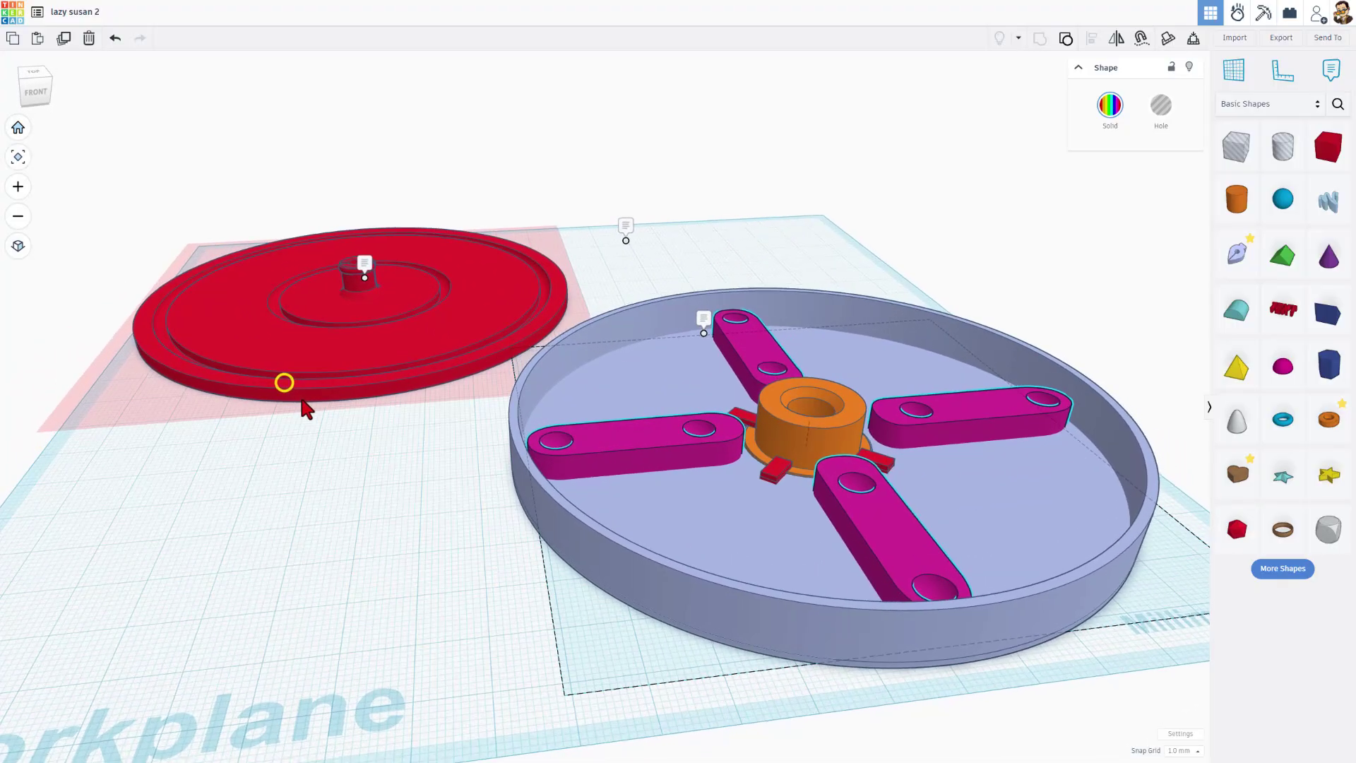
Ungroup the red lid into its separate parts.
click(302, 400)
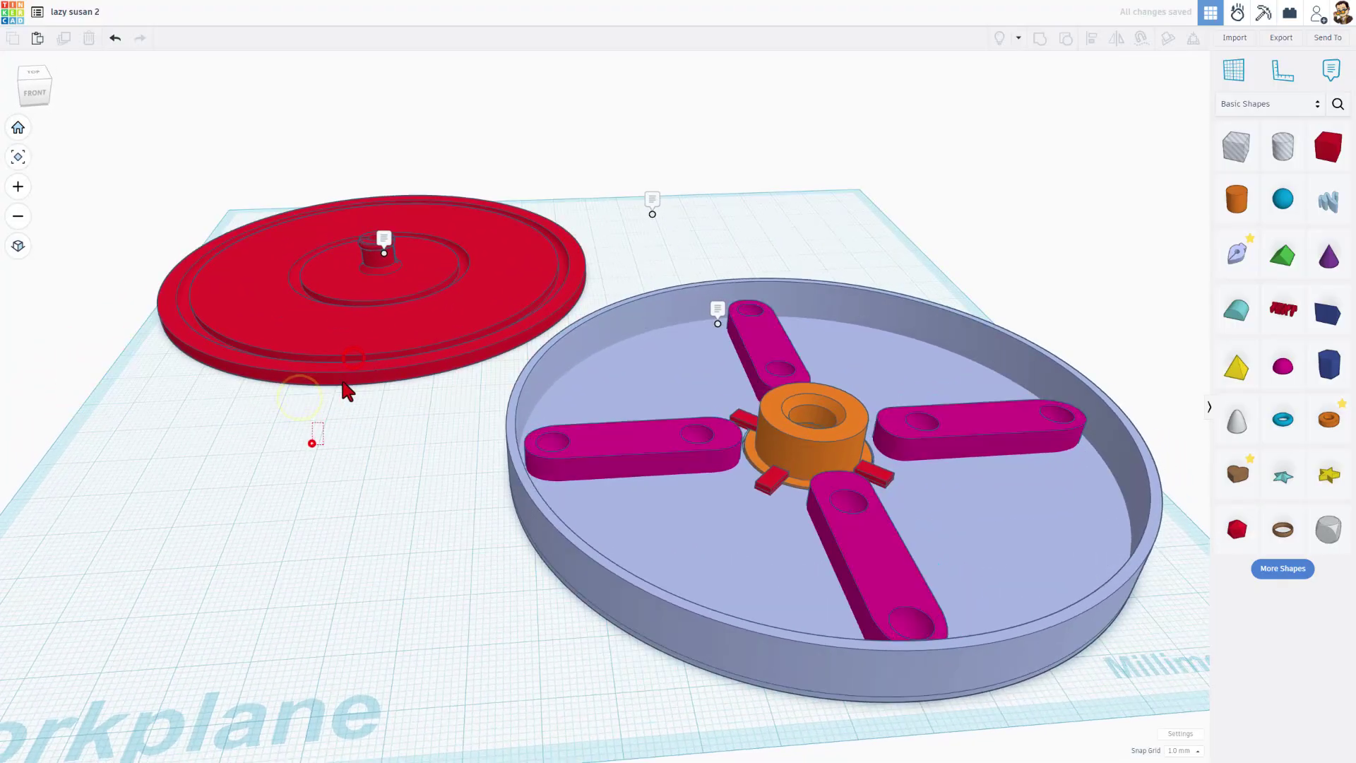
click(395, 285)
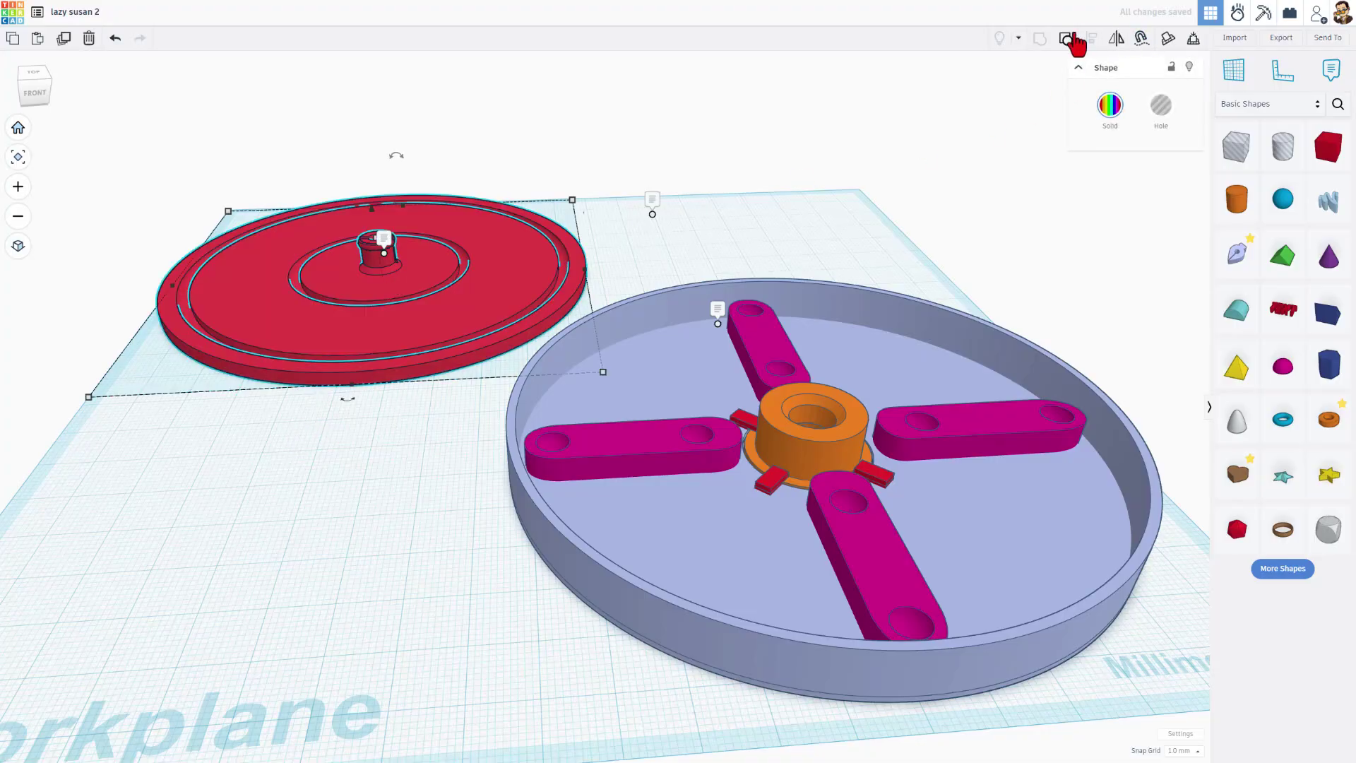
click(1069, 38)
click(323, 401)
click(349, 325)
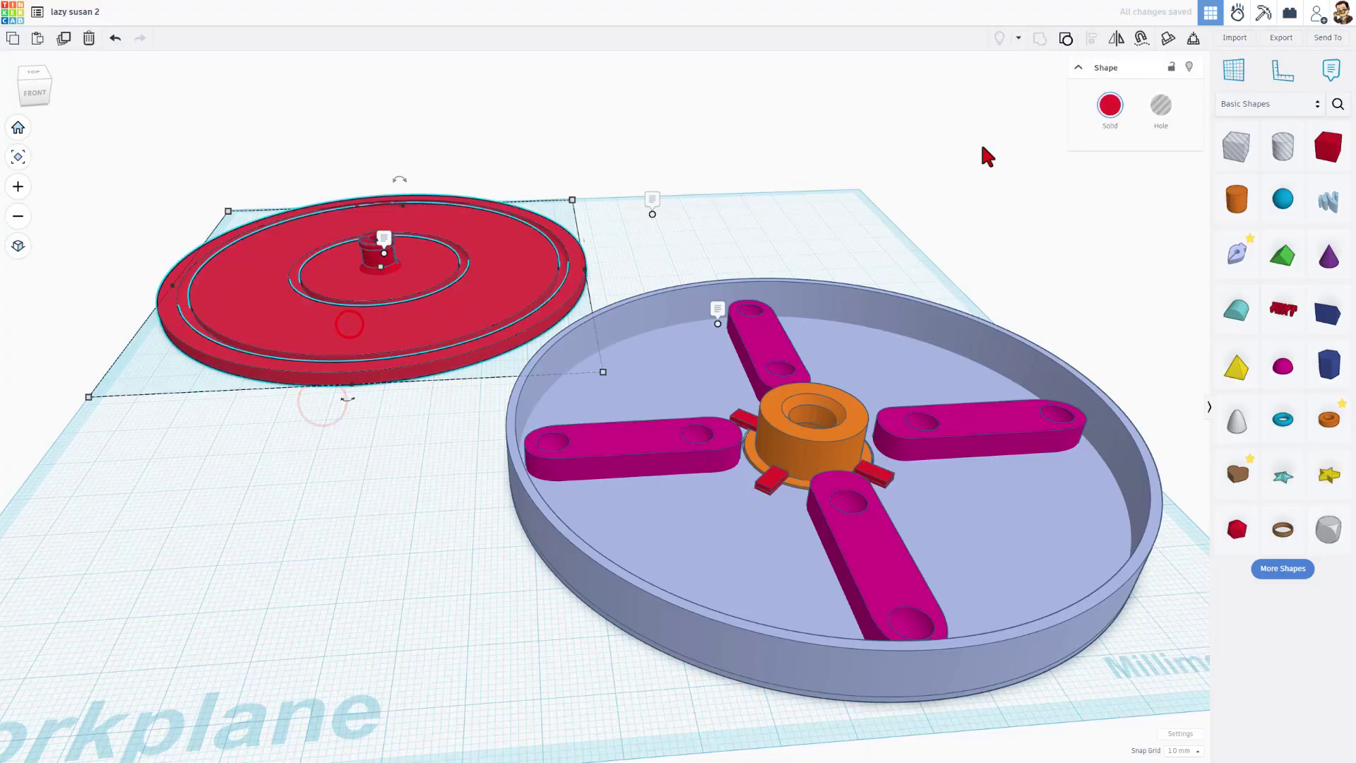
click(1066, 39)
click(367, 509)
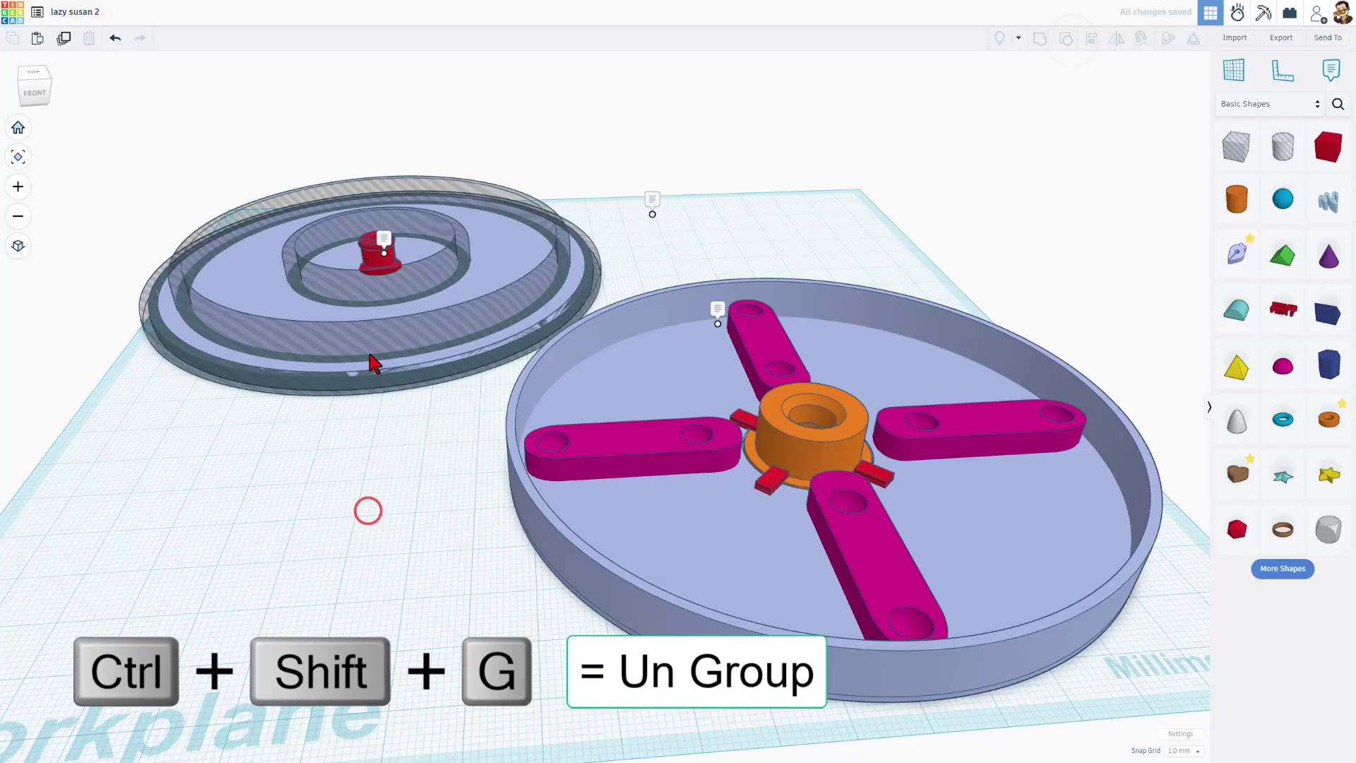
Set the lid's Tube hole to radius 49, wall thickness 3.1 and 128 sides.
click(382, 337)
right_drag(372, 386, 438, 359)
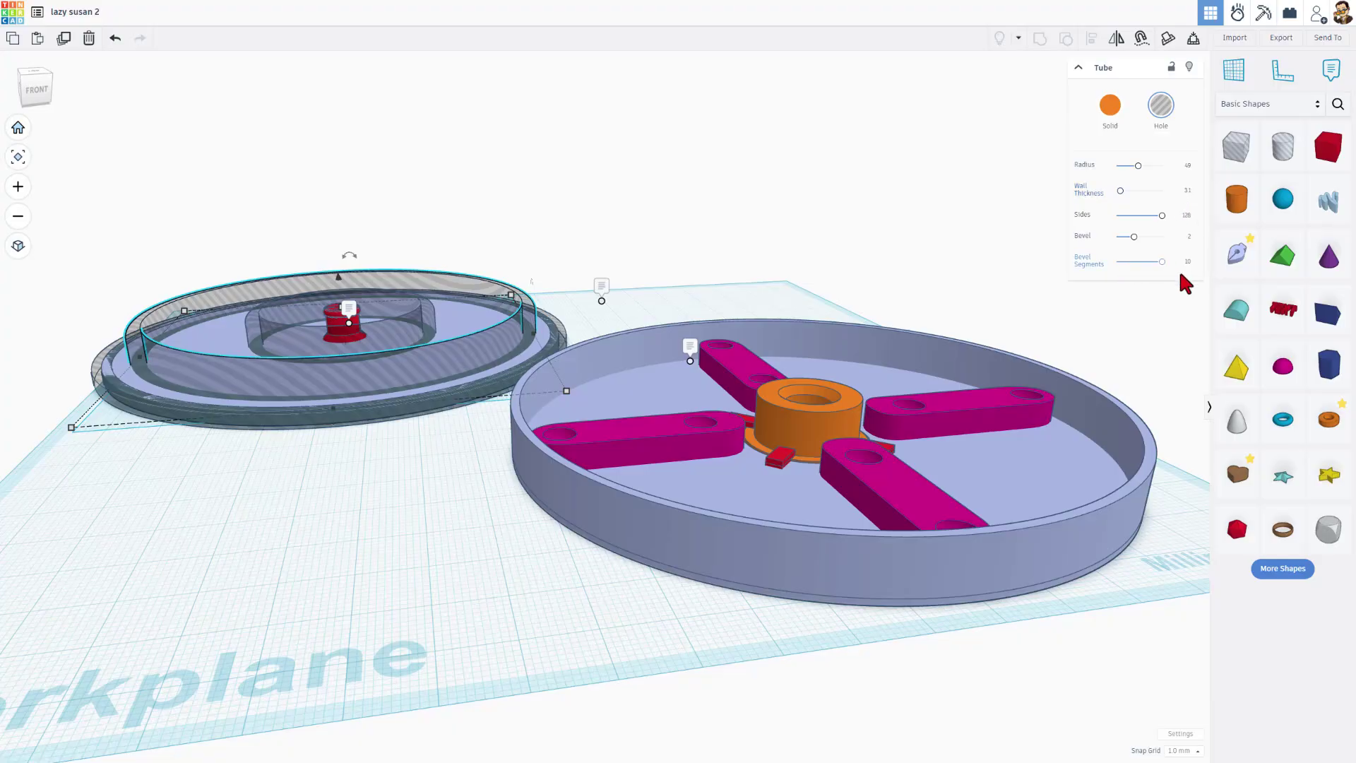
right_drag(187, 358, 171, 385)
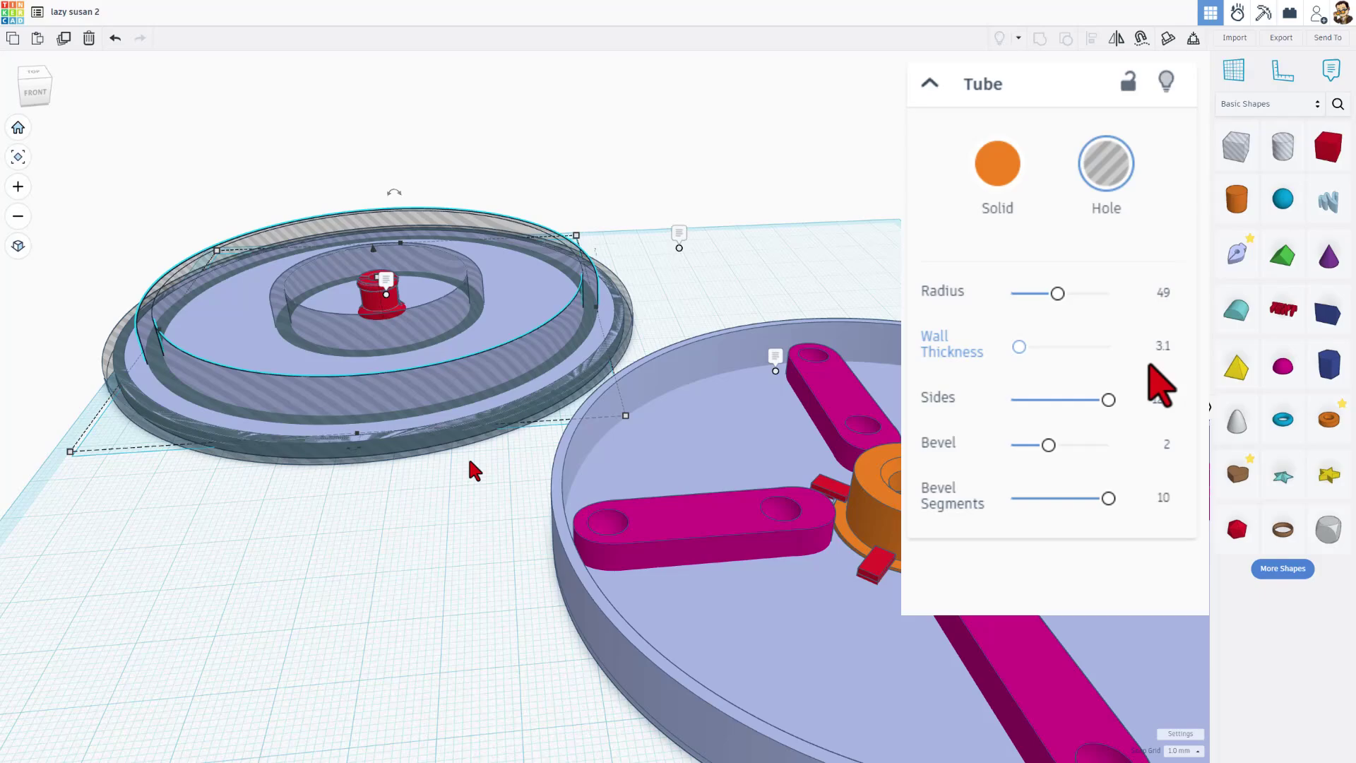
right_drag(493, 515, 665, 426)
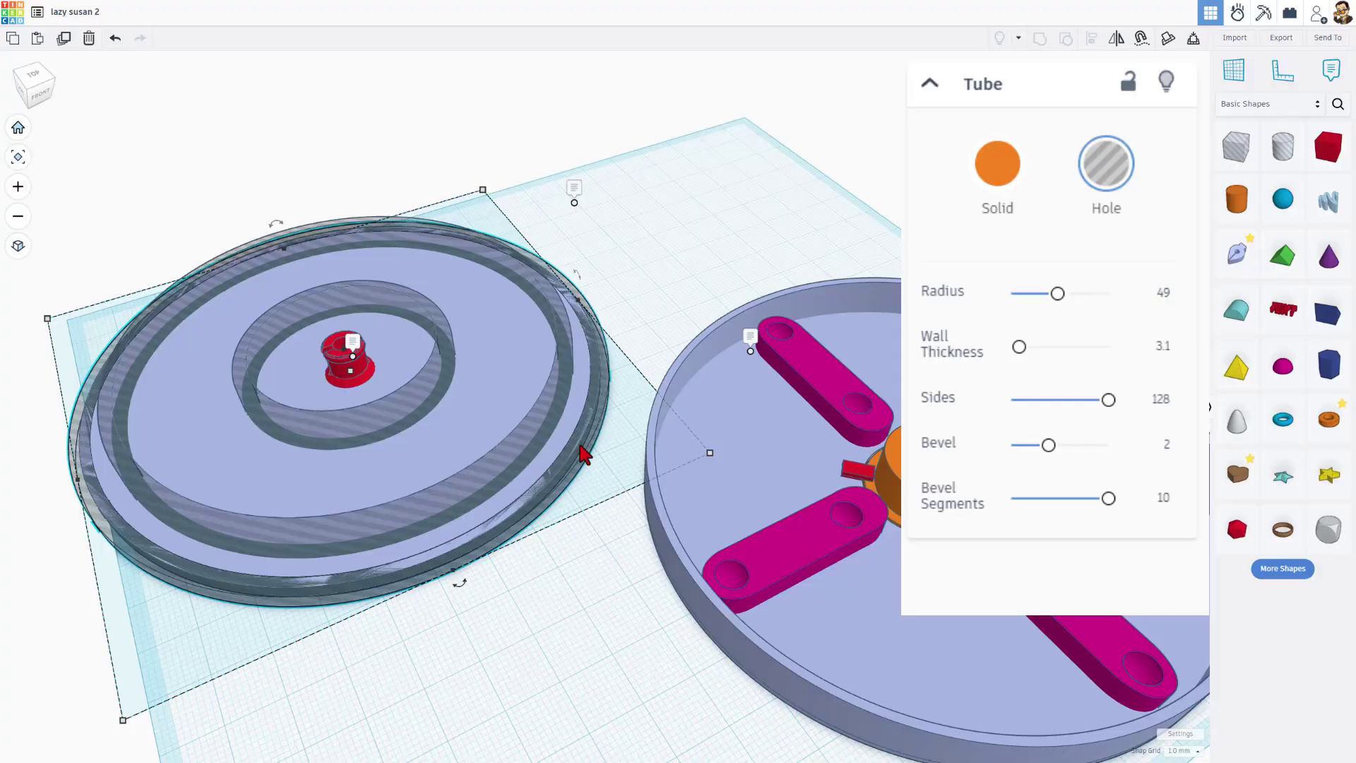
click(580, 445)
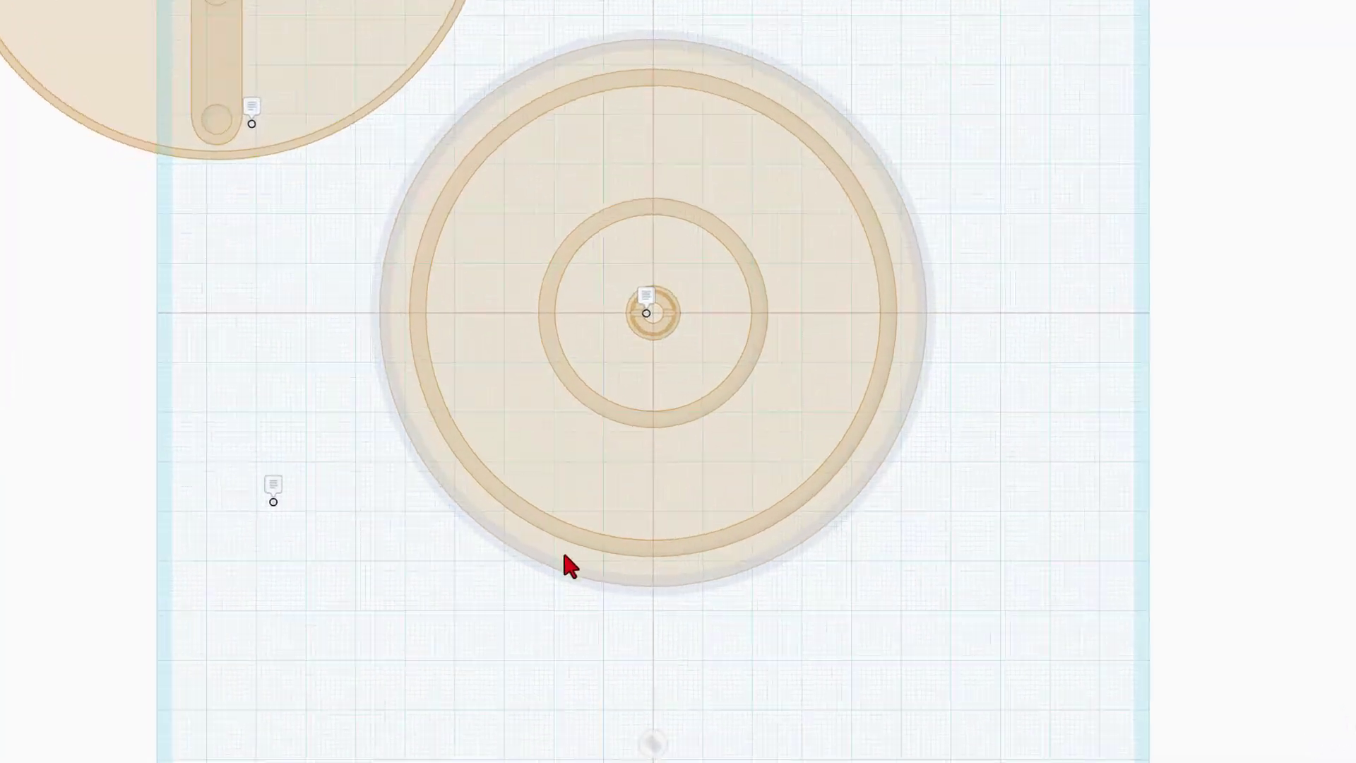
Open the lid's 110 mm ring sketch, review its Width 4.0 outline, and finish it.
click(567, 561)
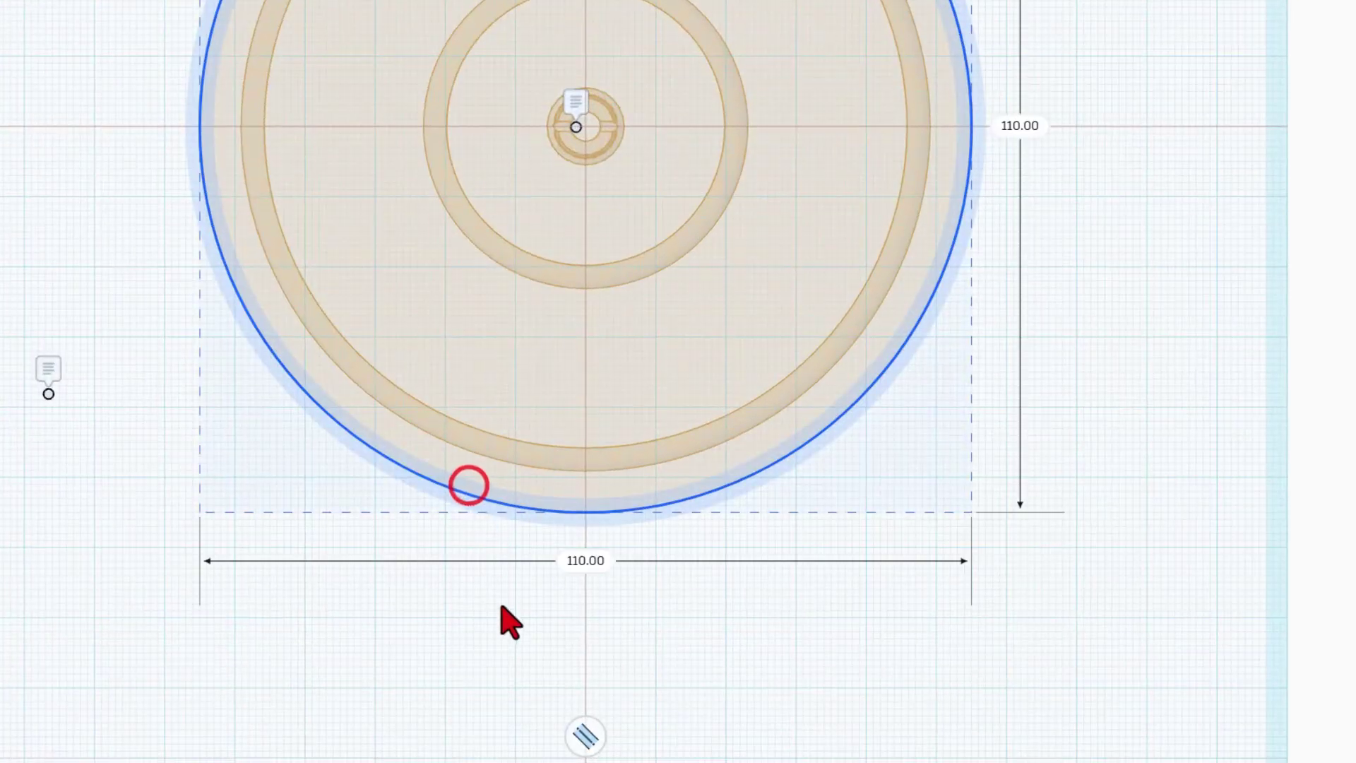
click(586, 736)
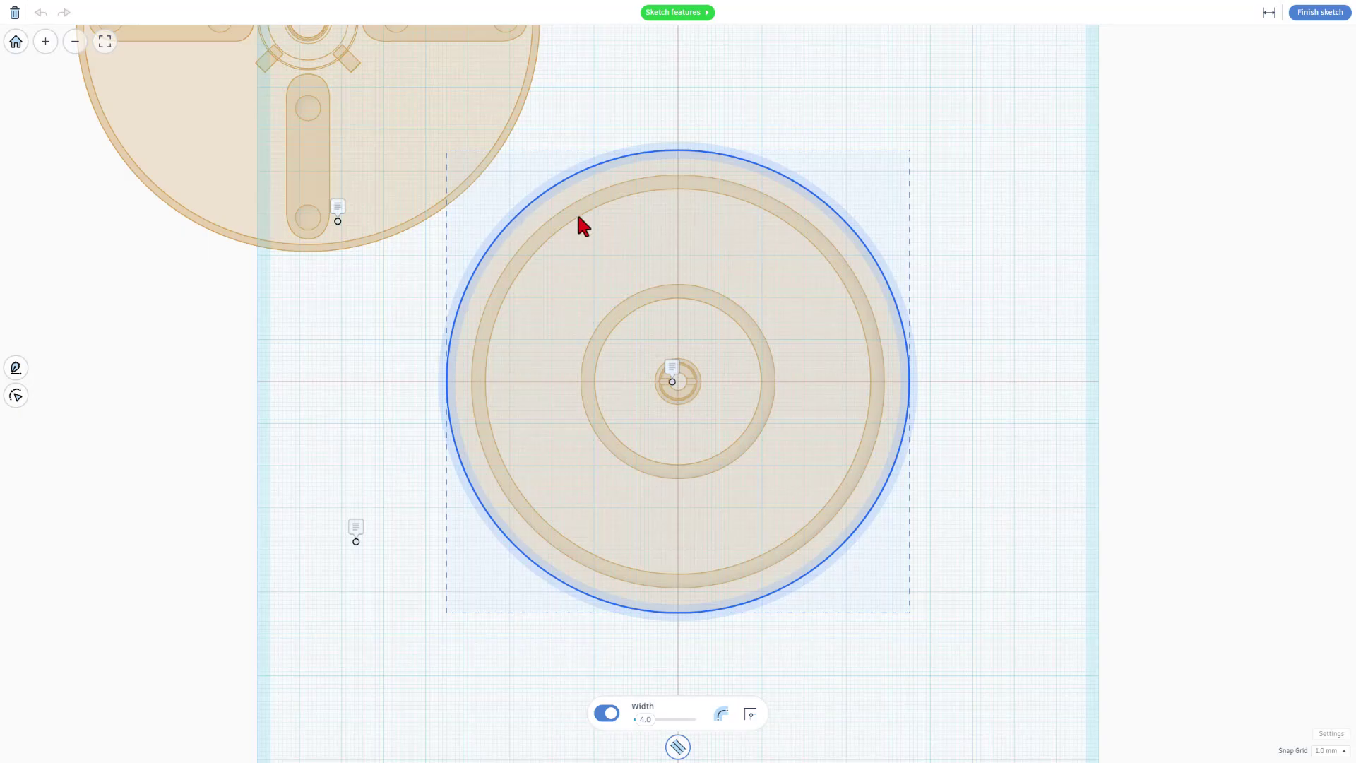
click(1308, 16)
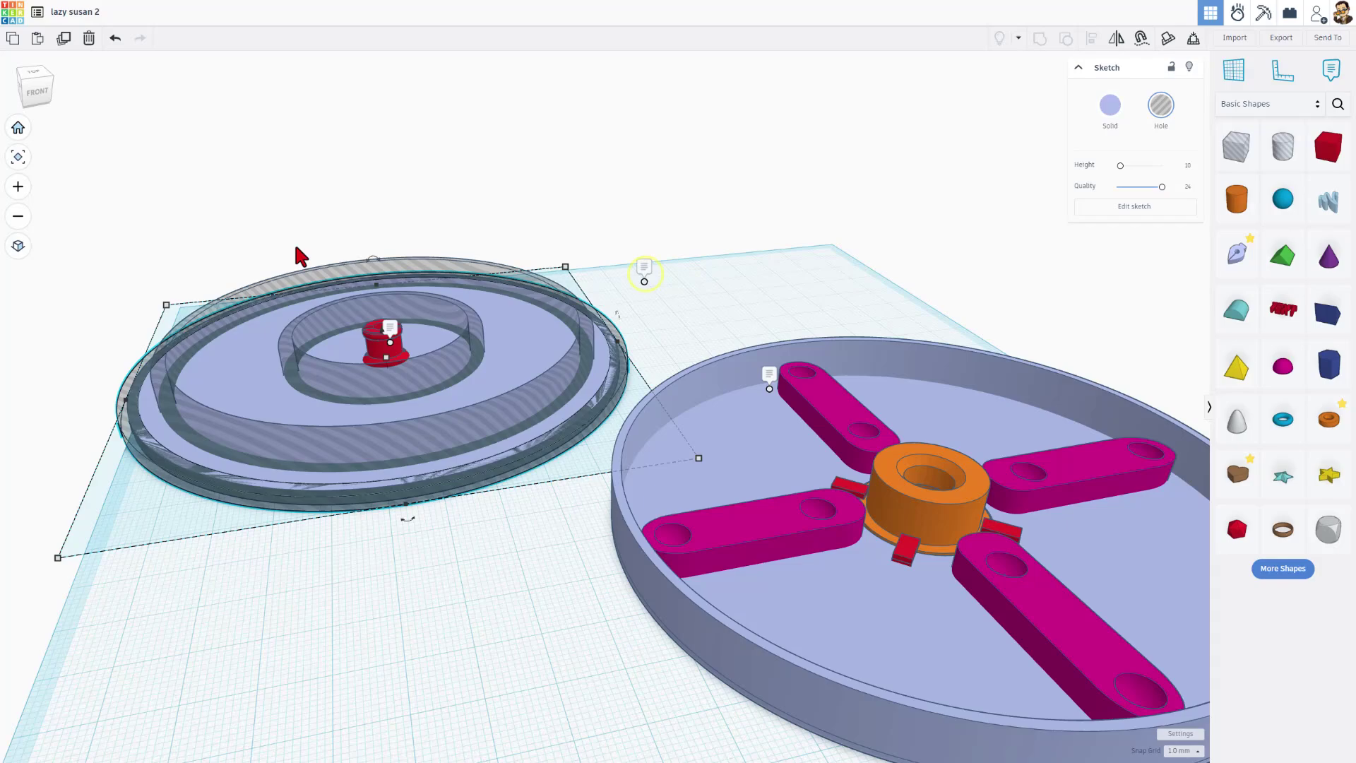
Marquee-select the five lid parts and group them with Ctrl+G.
click(283, 237)
drag(419, 565, 505, 564)
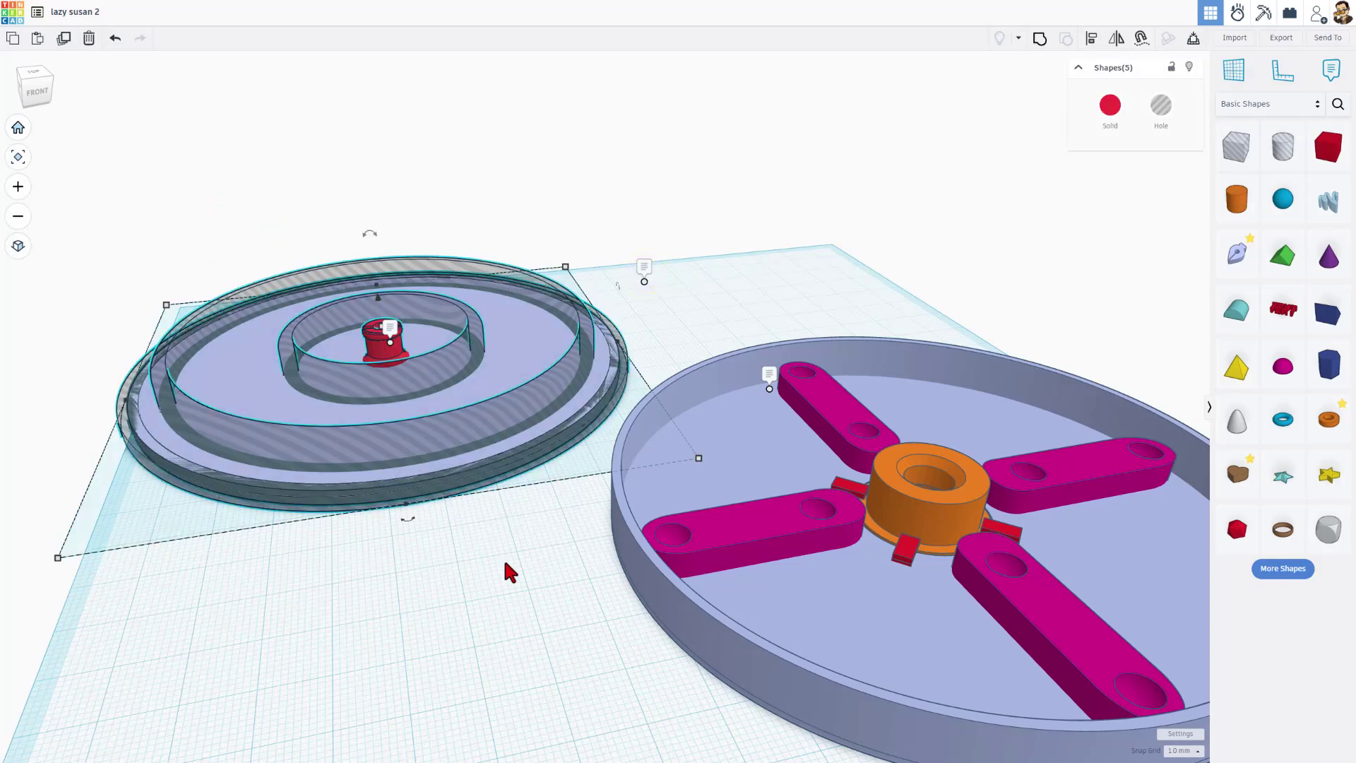
key(ctrl+g)
right_drag(530, 565, 766, 424)
click(459, 516)
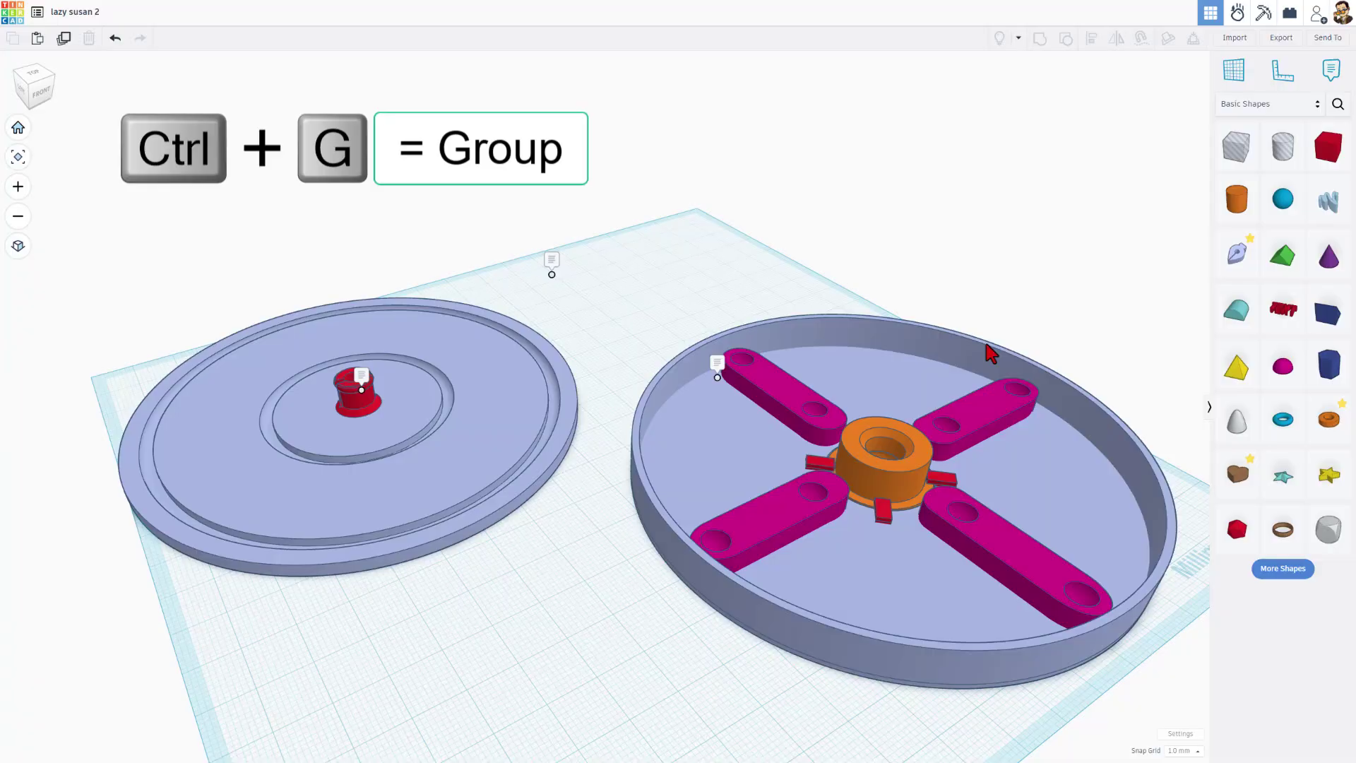
Drop a test cone onto the tray, then exit to the Your designs dashboard.
drag(1328, 260, 828, 375)
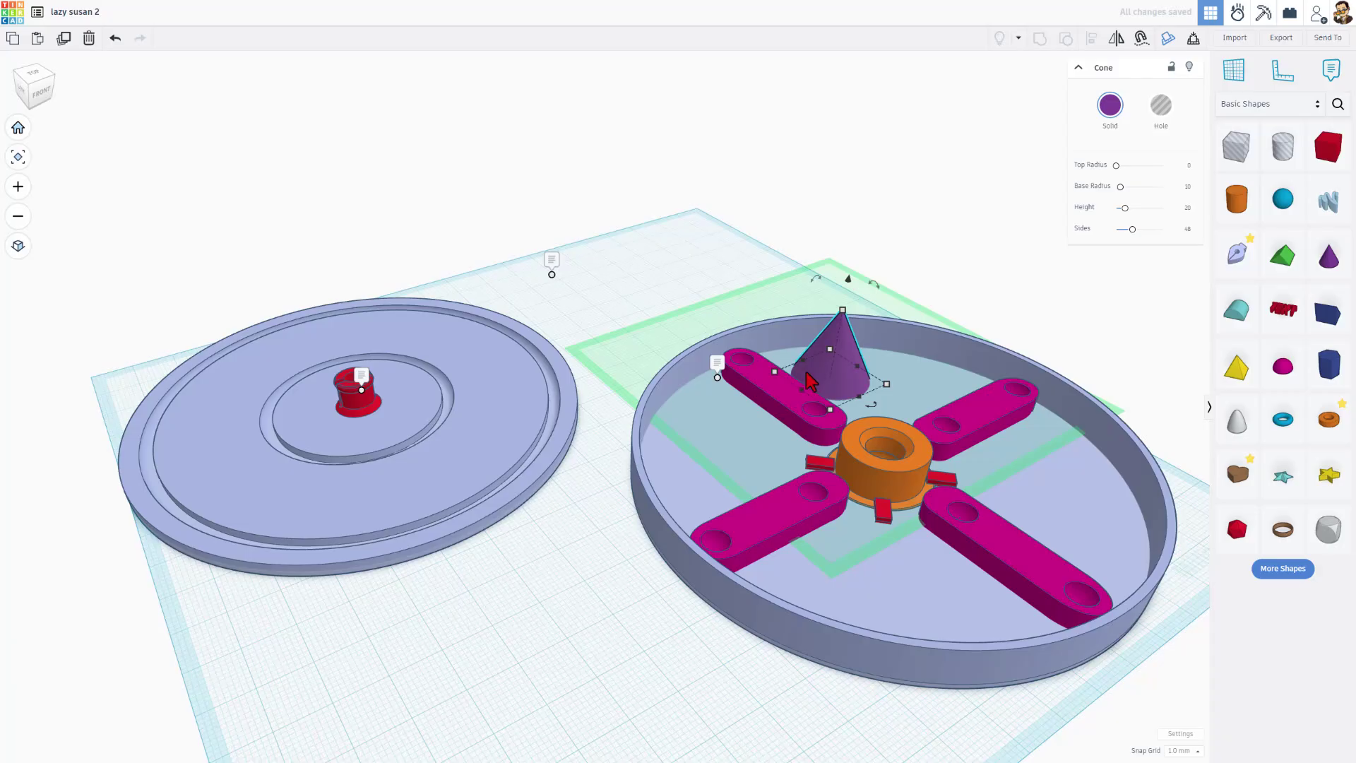
right_drag(715, 382, 575, 377)
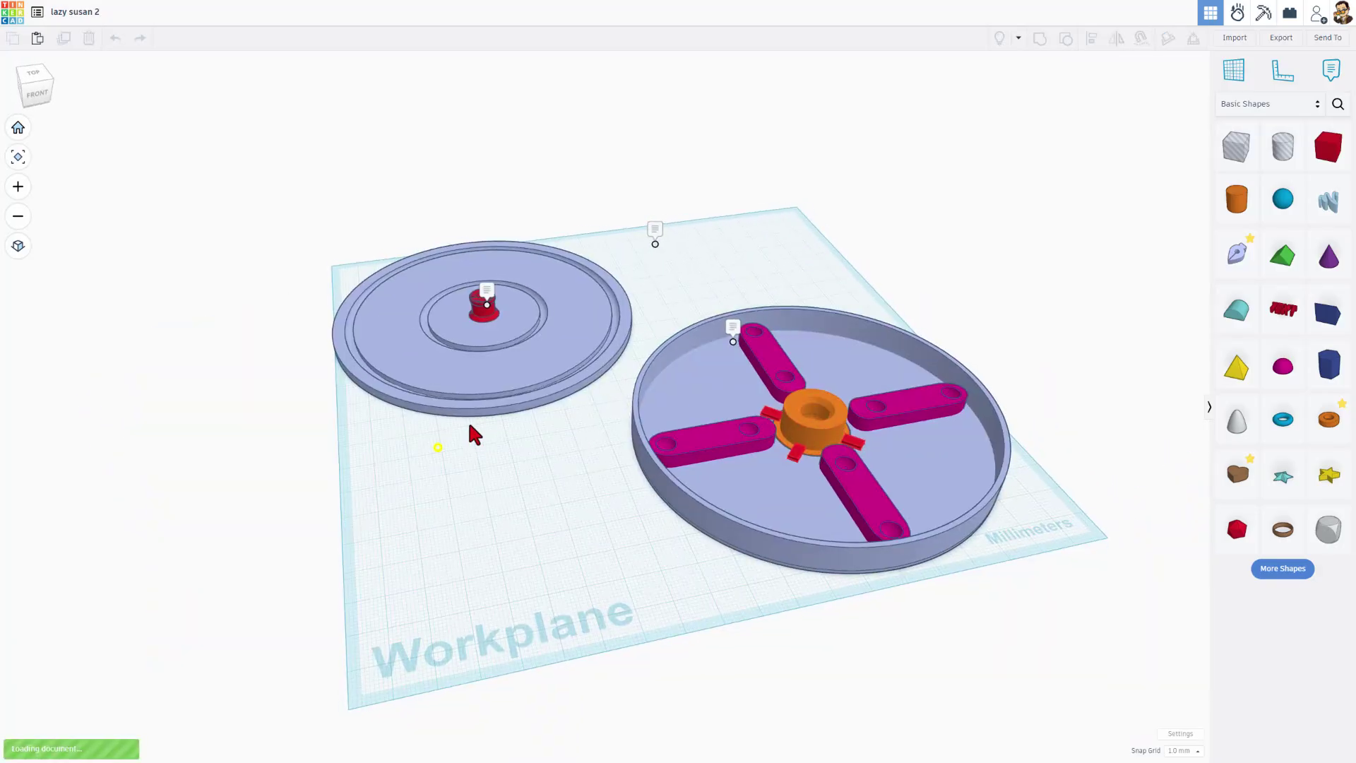
right_drag(375, 466, 520, 434)
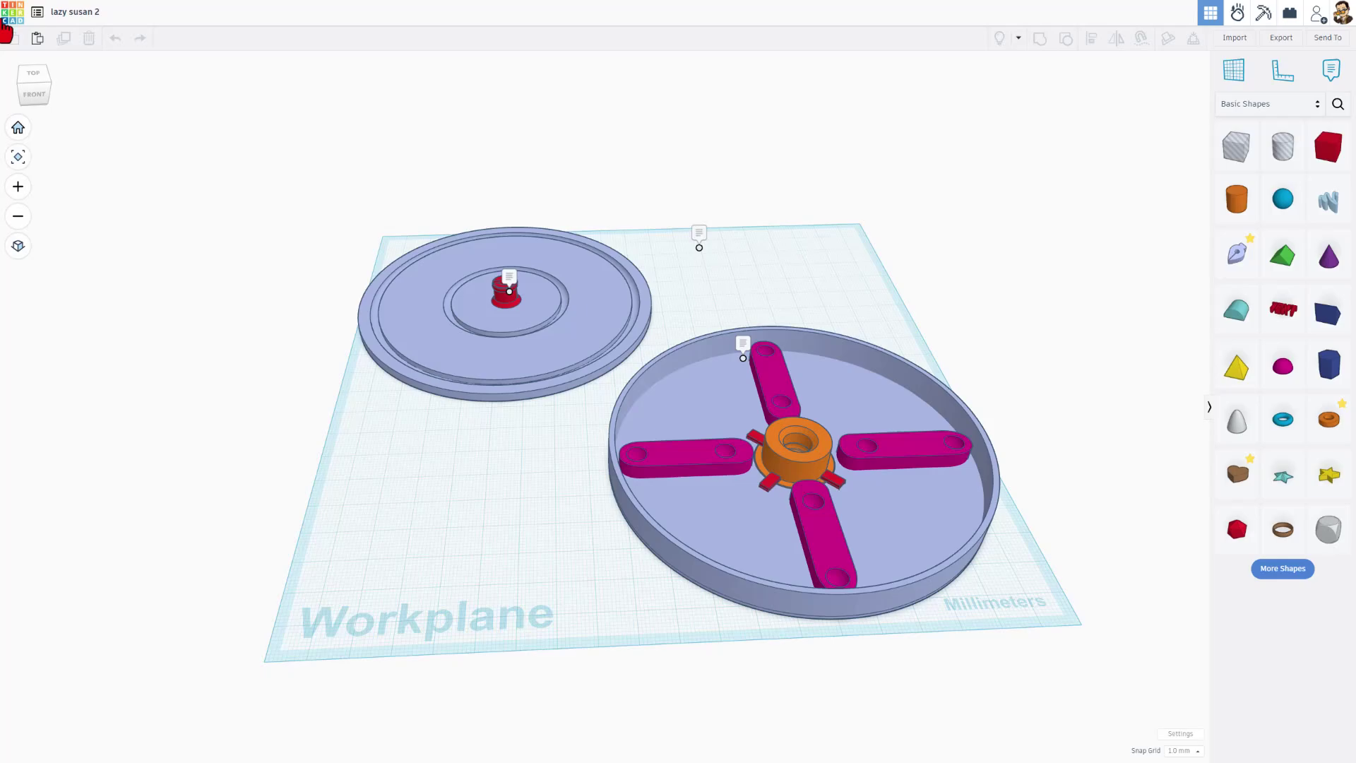
click(13, 17)
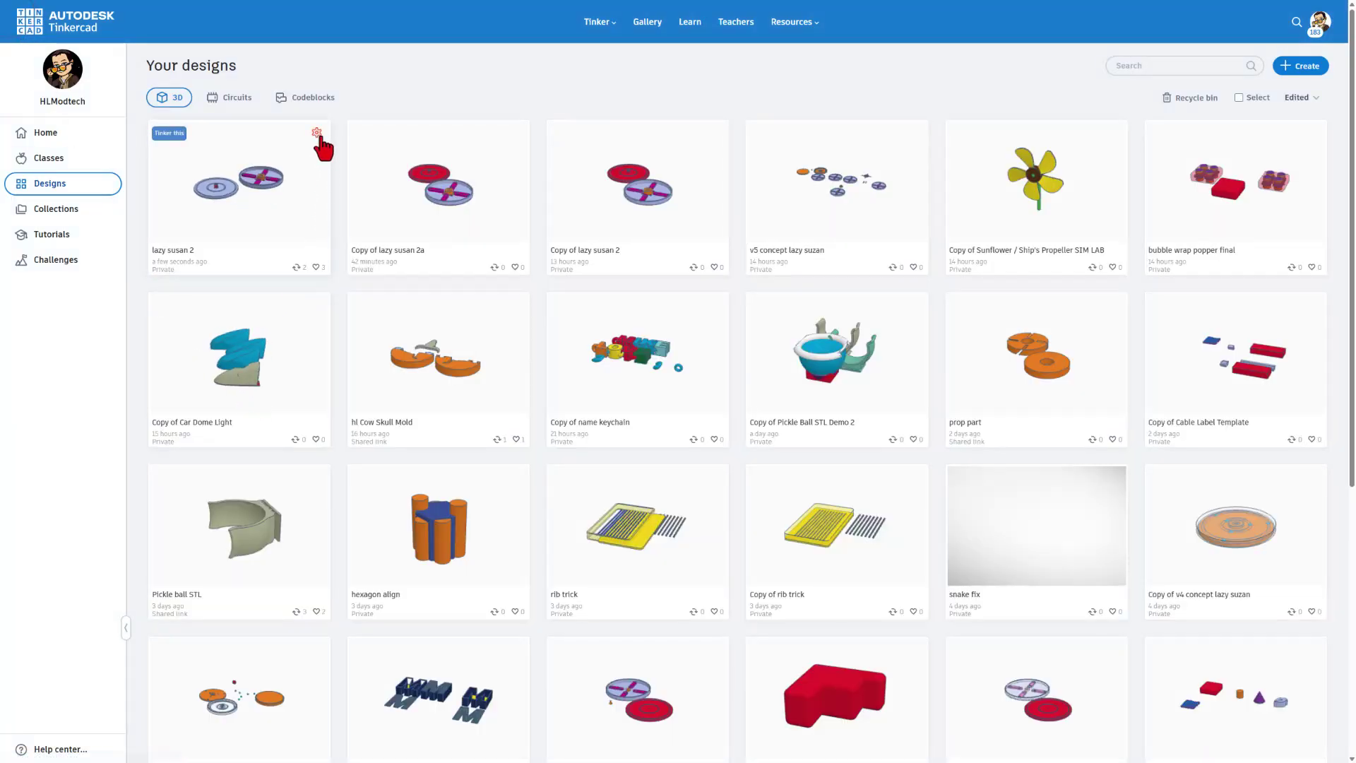
Open the lazy susan 2 design properties and set Privacy to Public.
click(317, 133)
click(276, 133)
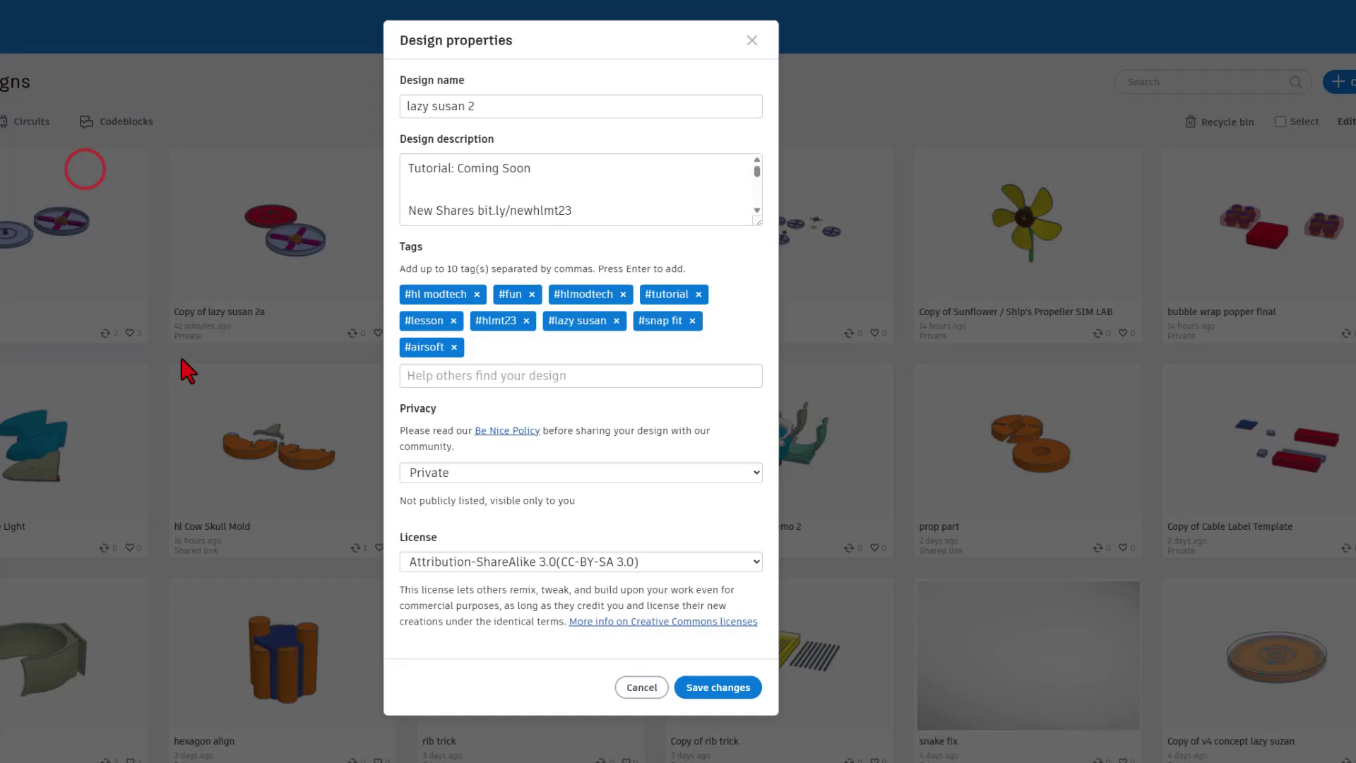
click(455, 481)
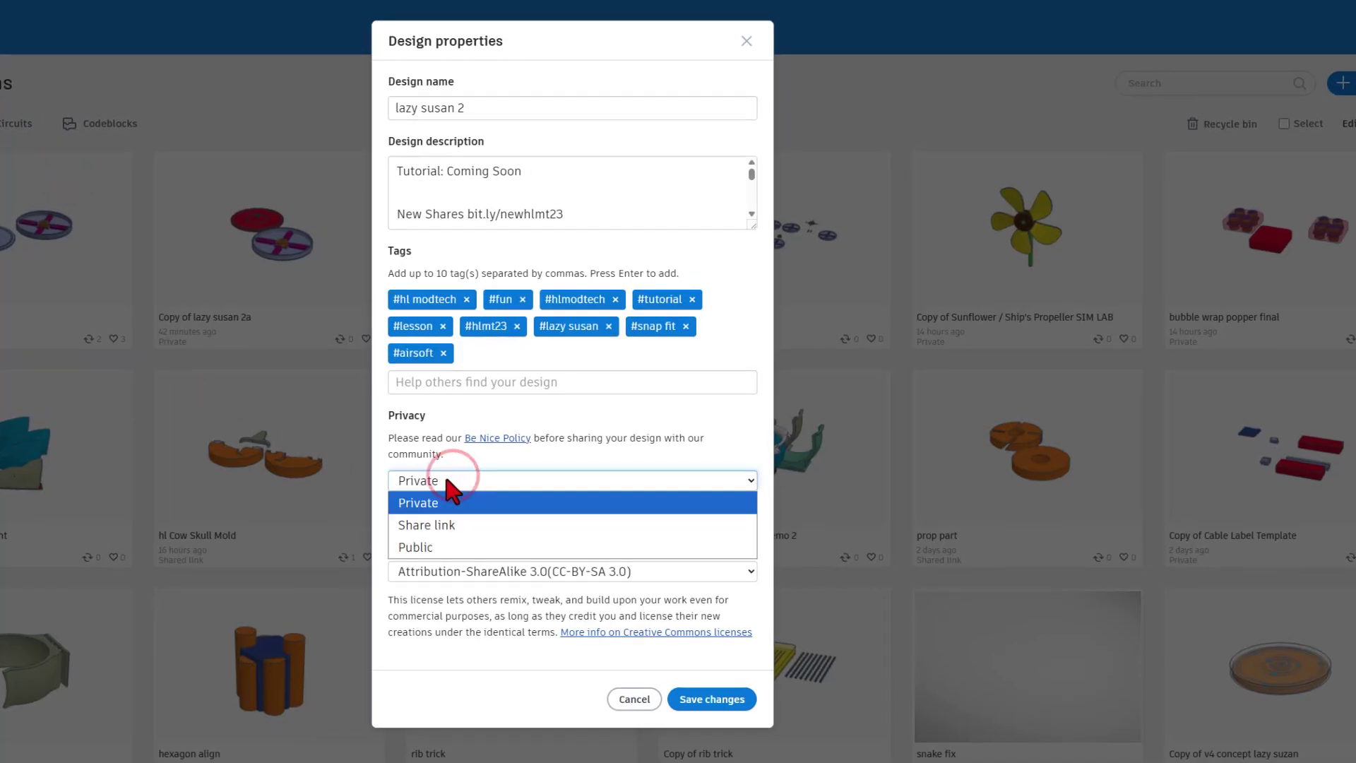
click(422, 549)
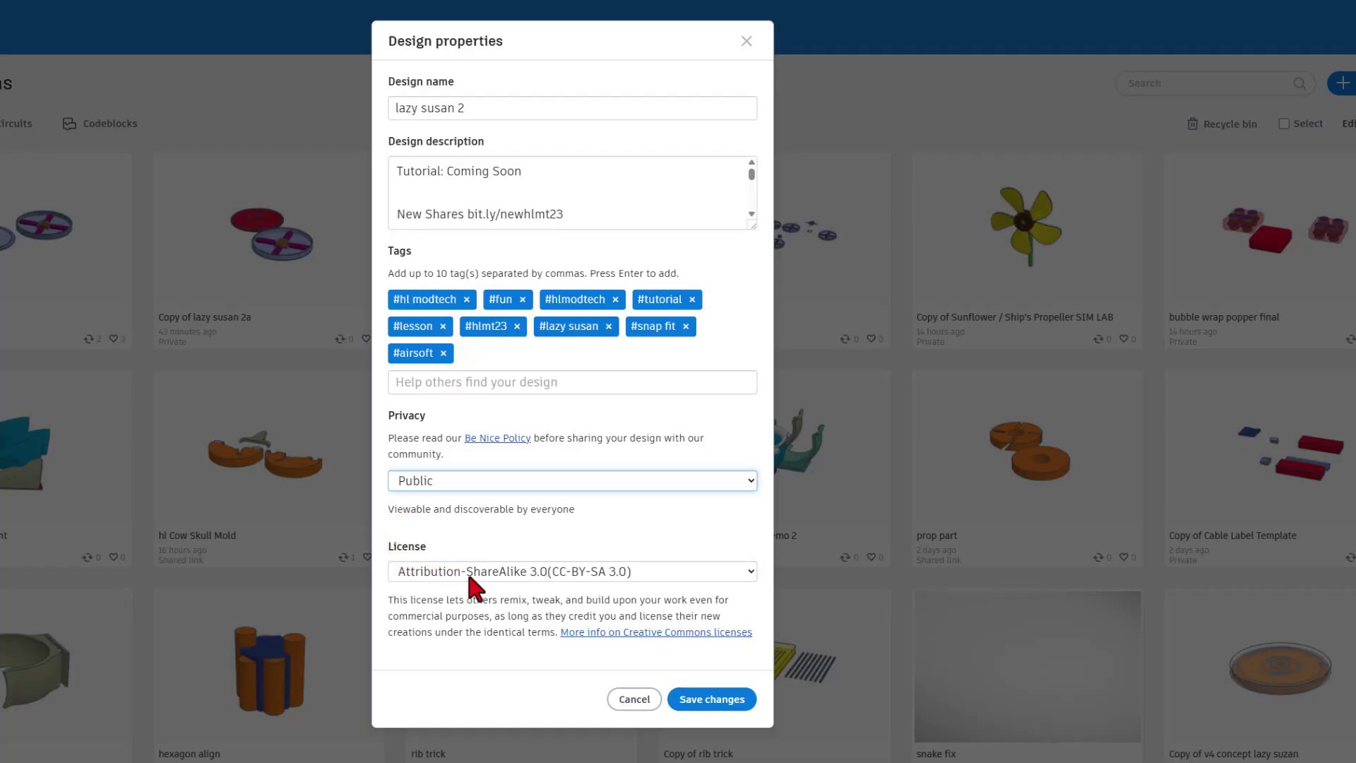
Set the license to Attribution-ShareAlike 3.0 and save the changes.
click(486, 570)
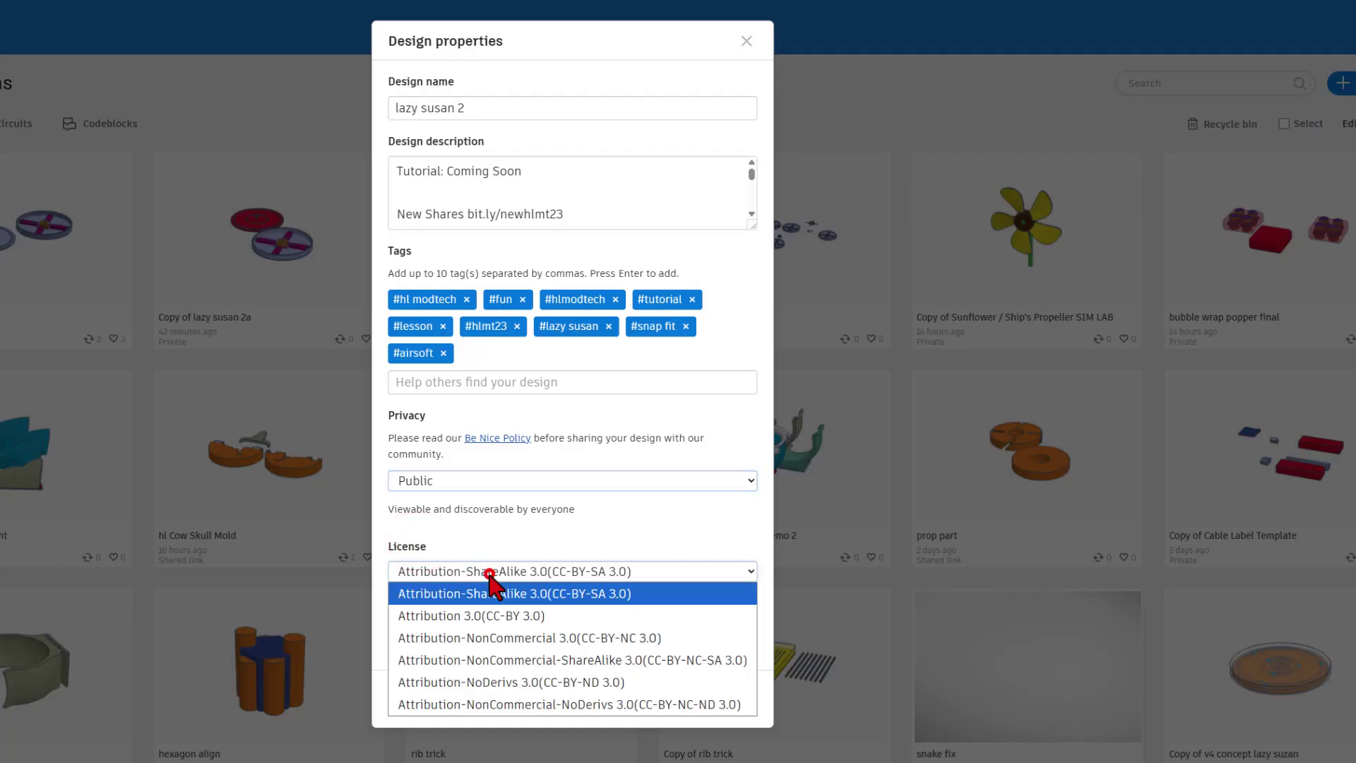
click(478, 683)
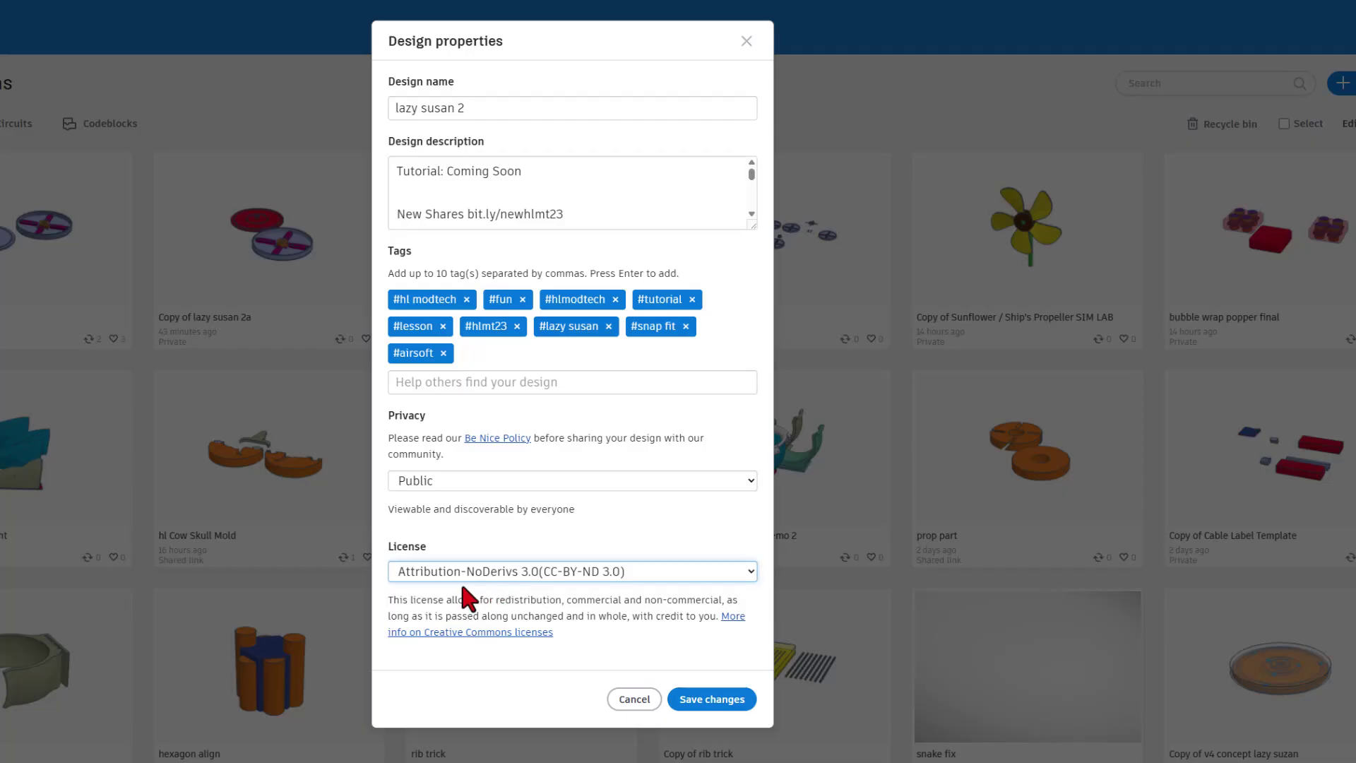
click(486, 569)
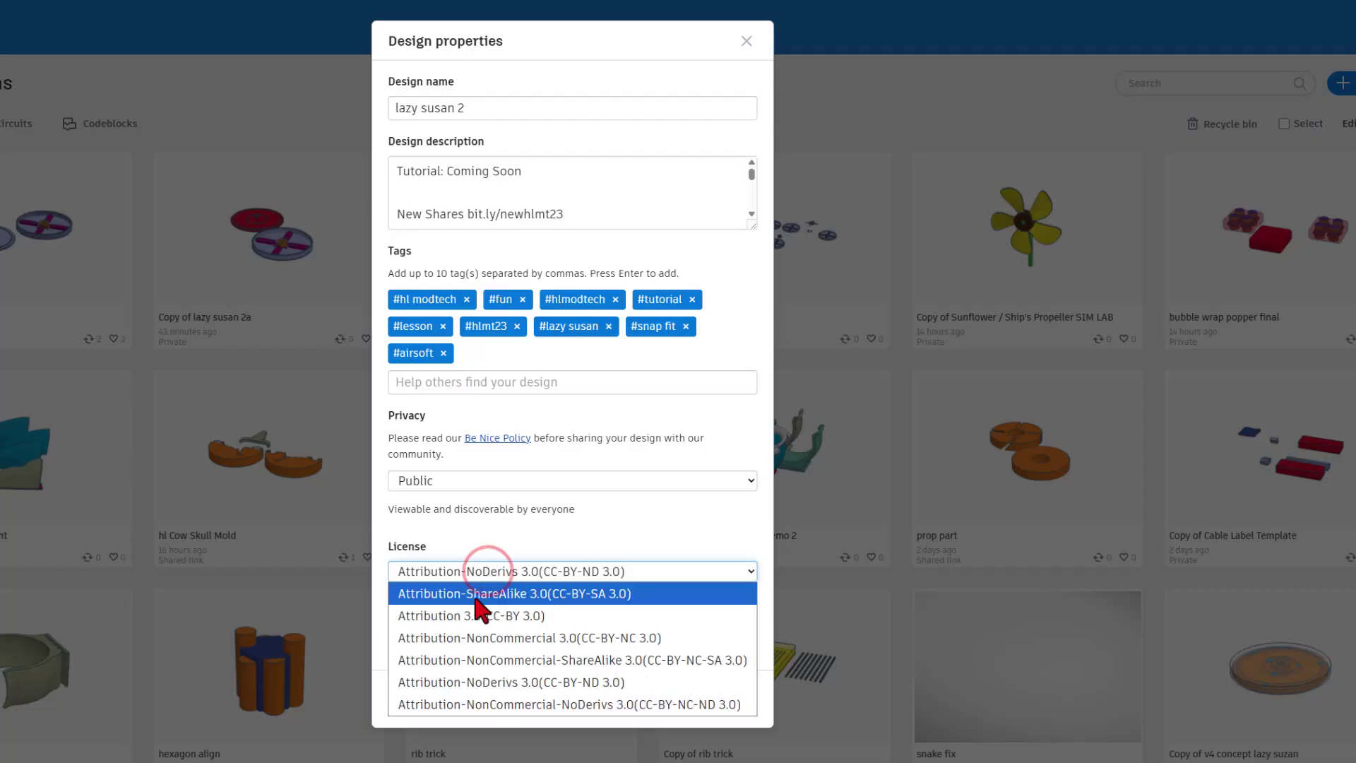
click(477, 594)
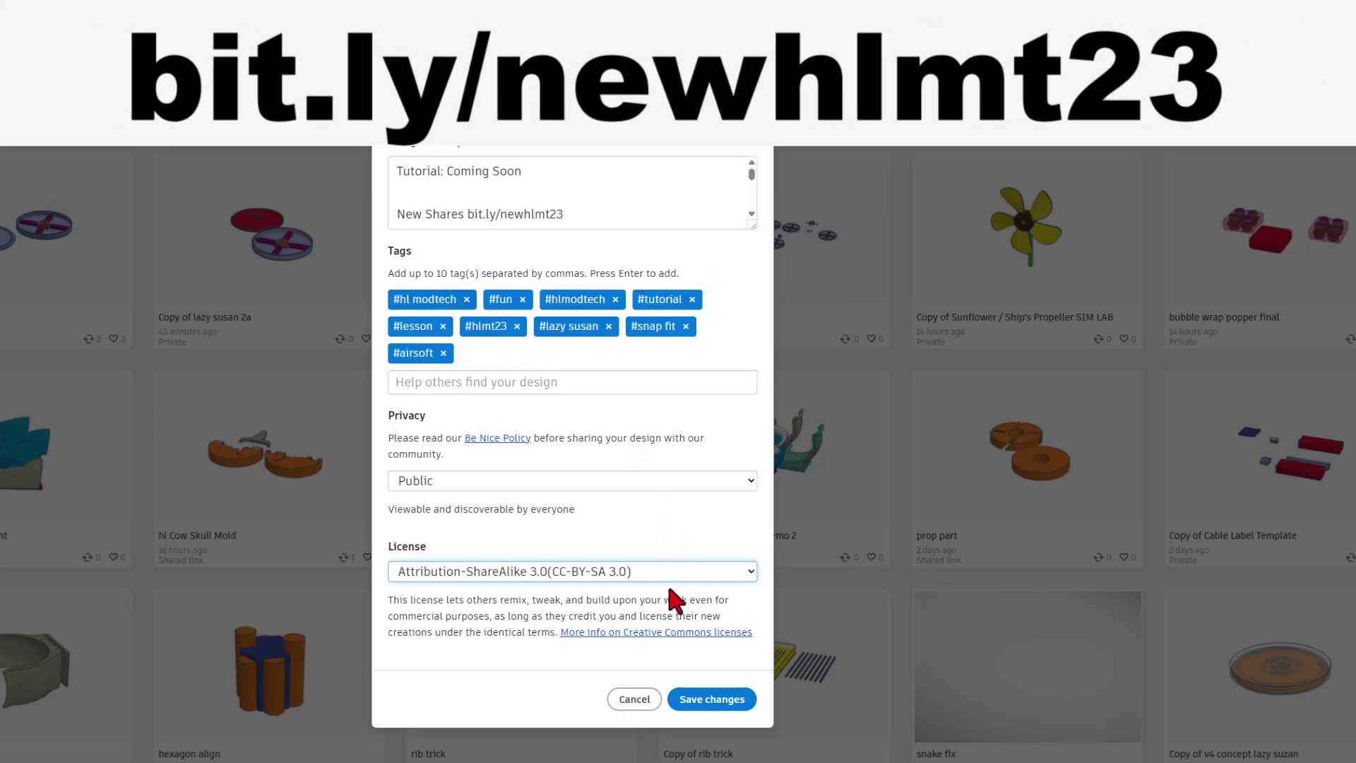
click(691, 701)
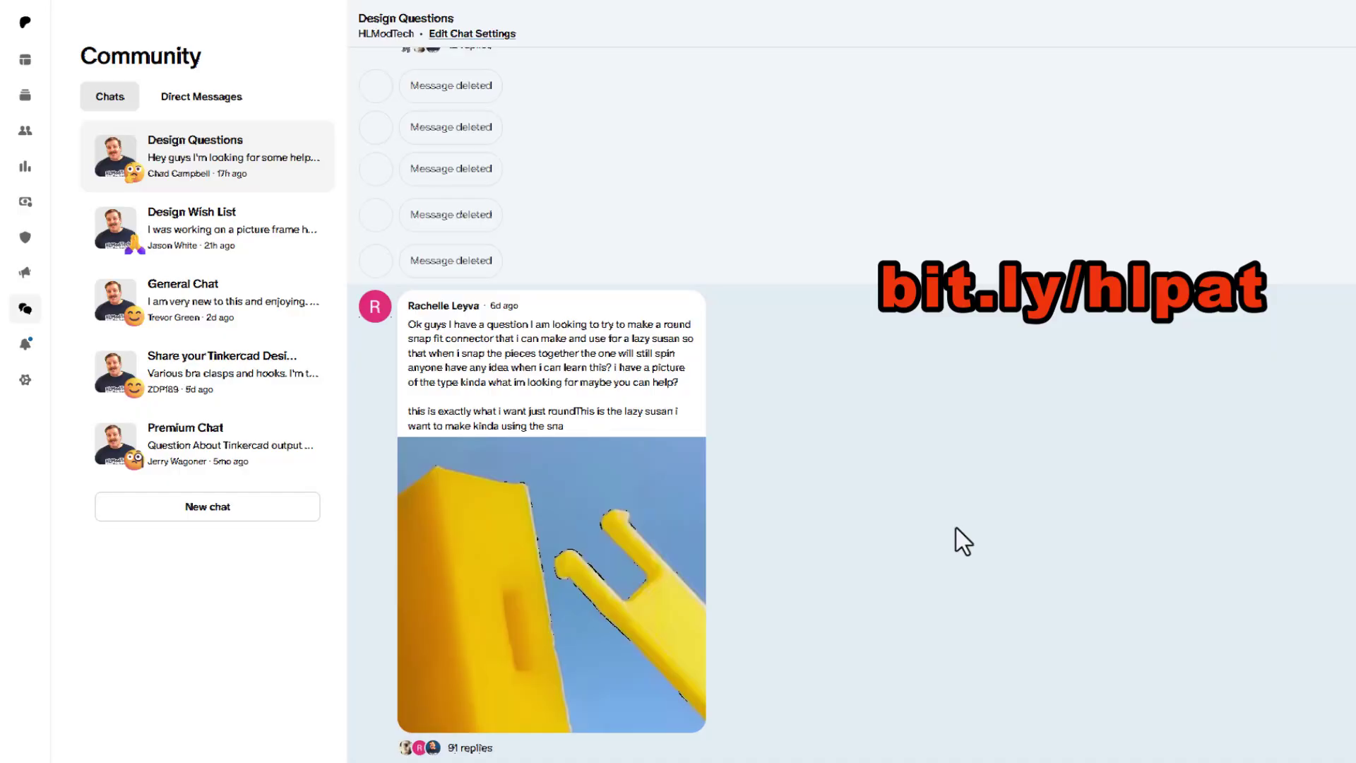
Open the lazy susan post's 91 replies and read through the creator's suggestions and sizing questions.
click(960, 529)
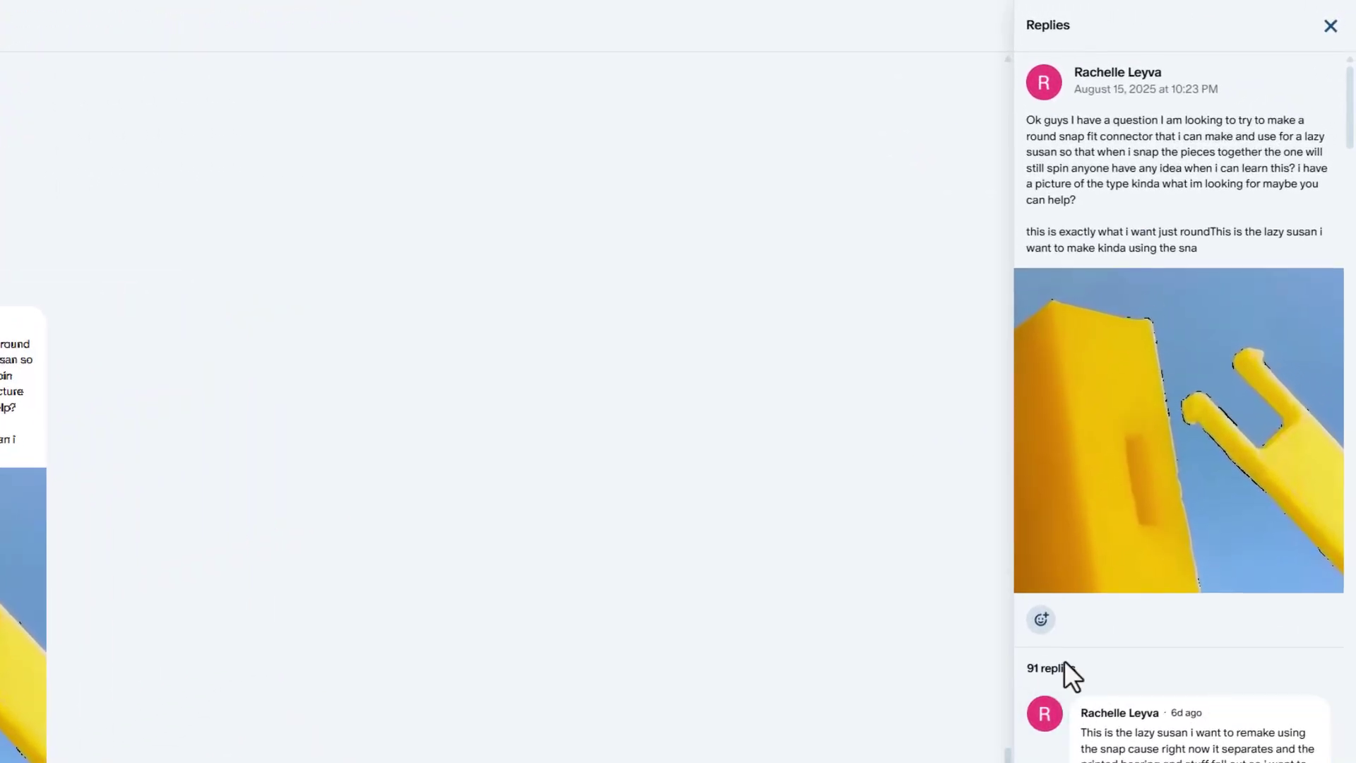
scroll(1201, 416, down, 1)
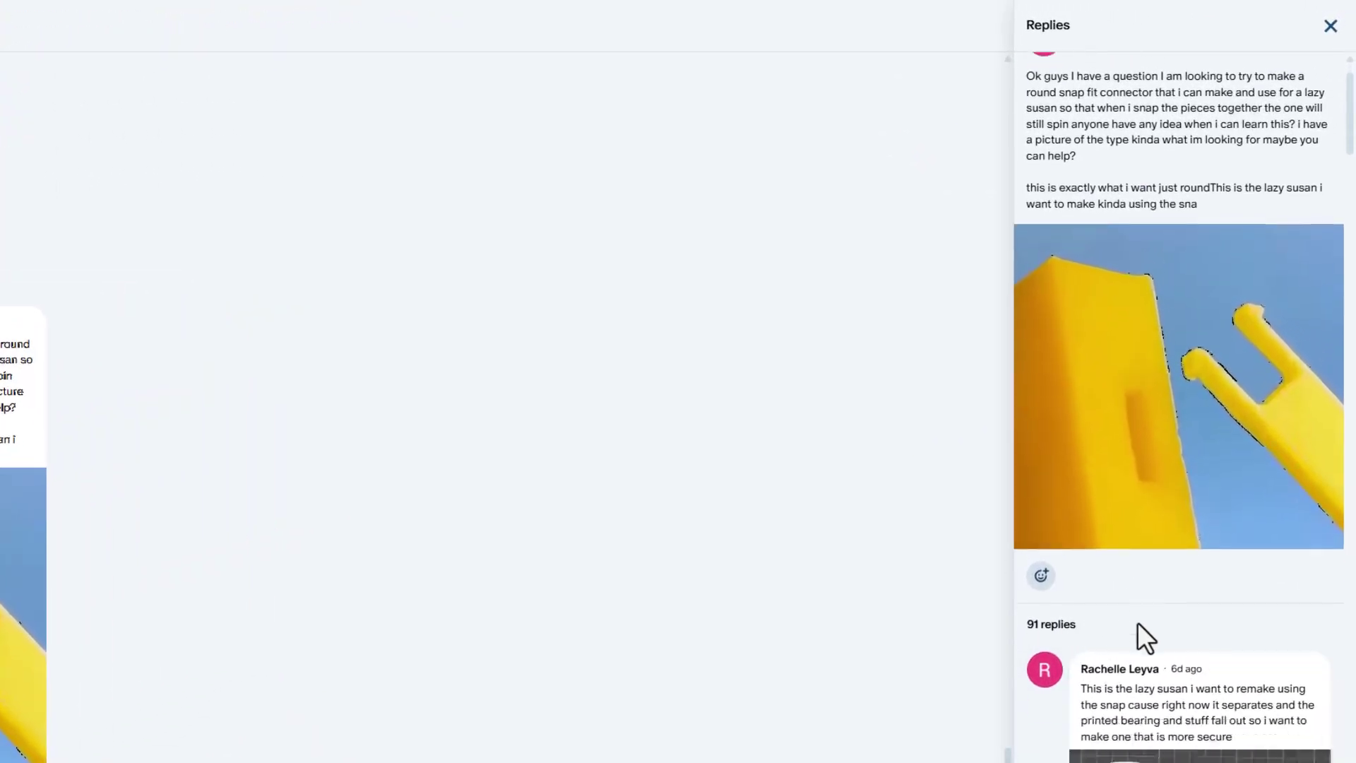
scroll(1138, 623, down, 7)
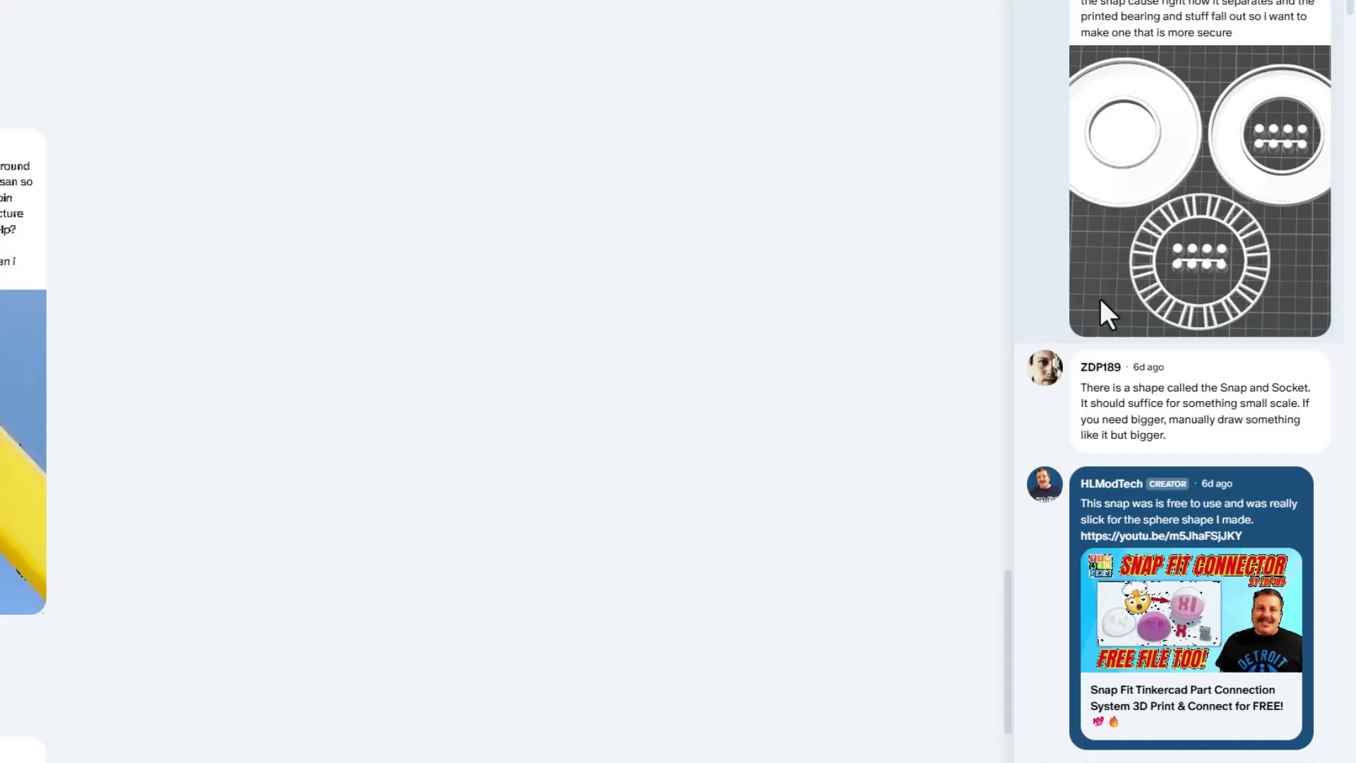
scroll(1131, 296, down, 9)
scroll(1128, 287, down, 20)
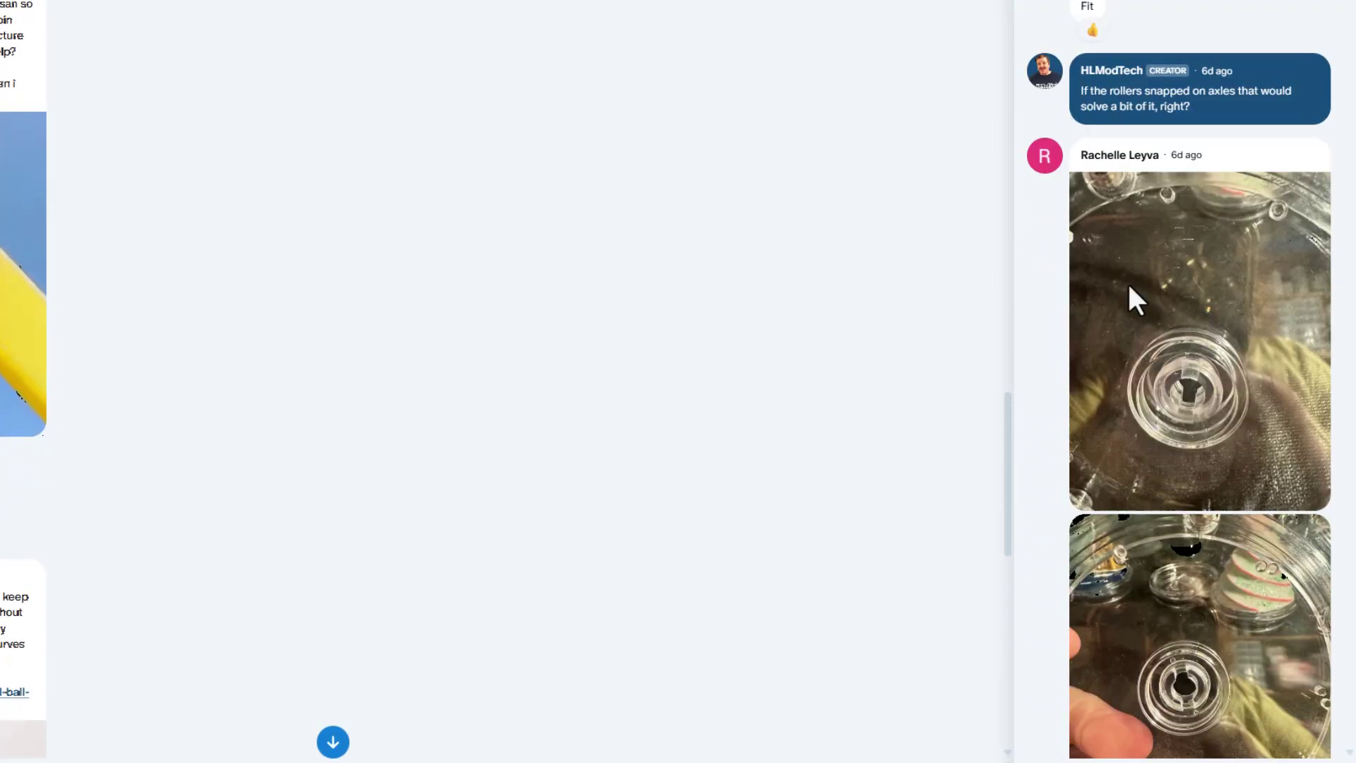
scroll(1170, 515, down, 15)
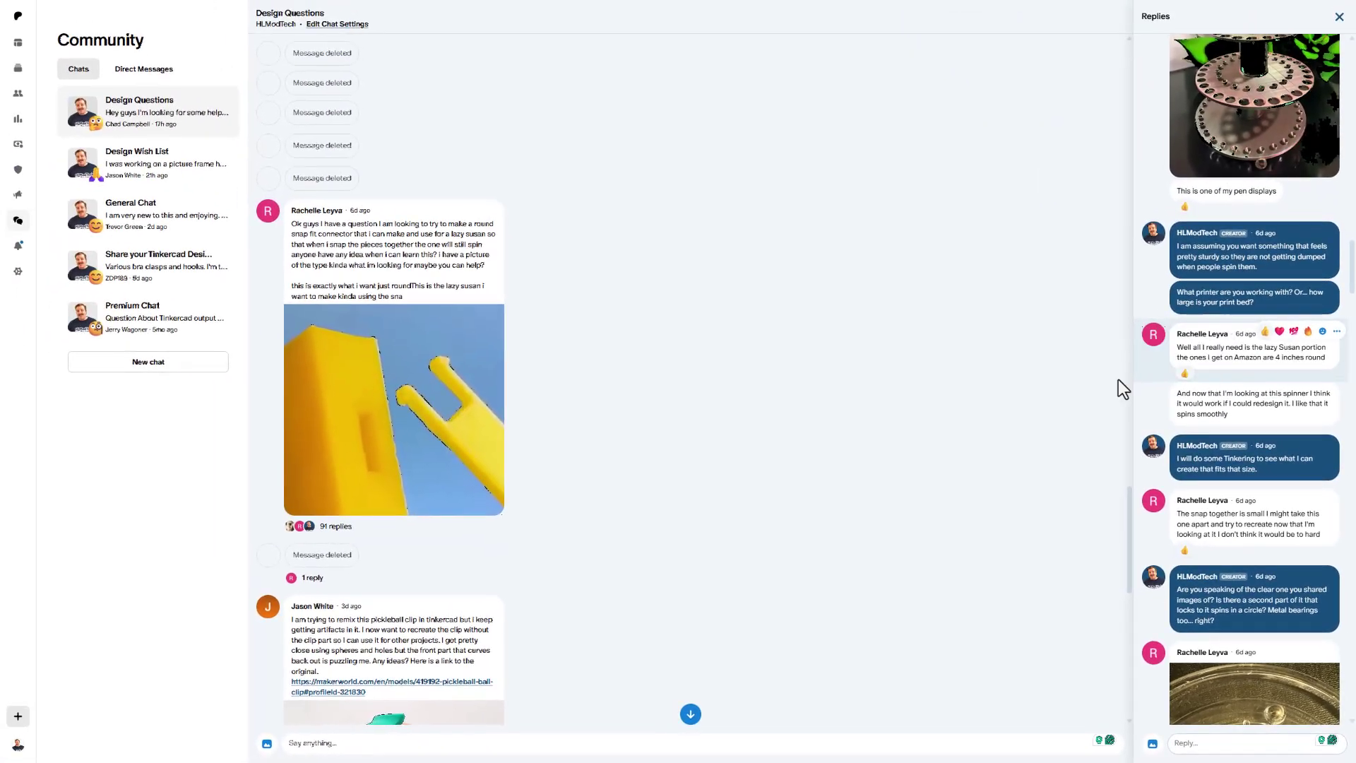
scroll(854, 408, up, 1)
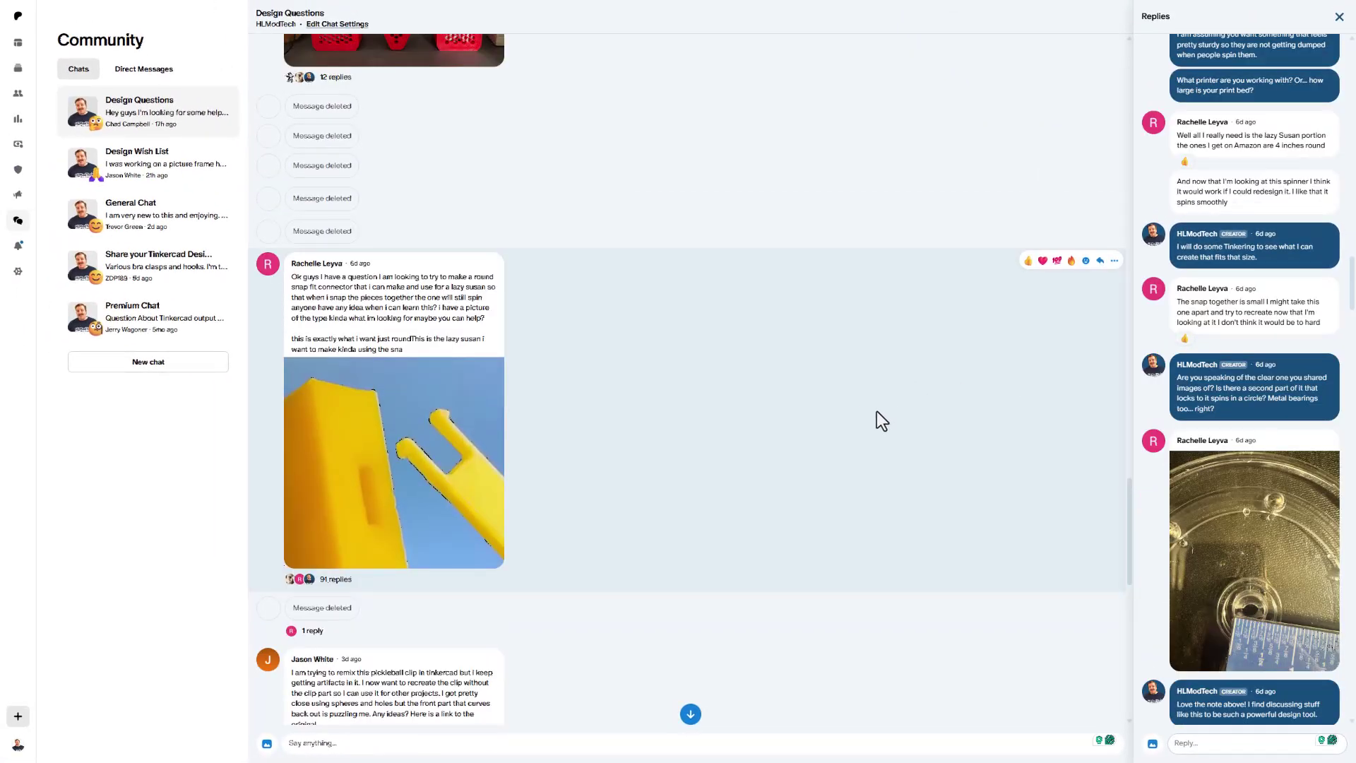
scroll(851, 477, up, 1)
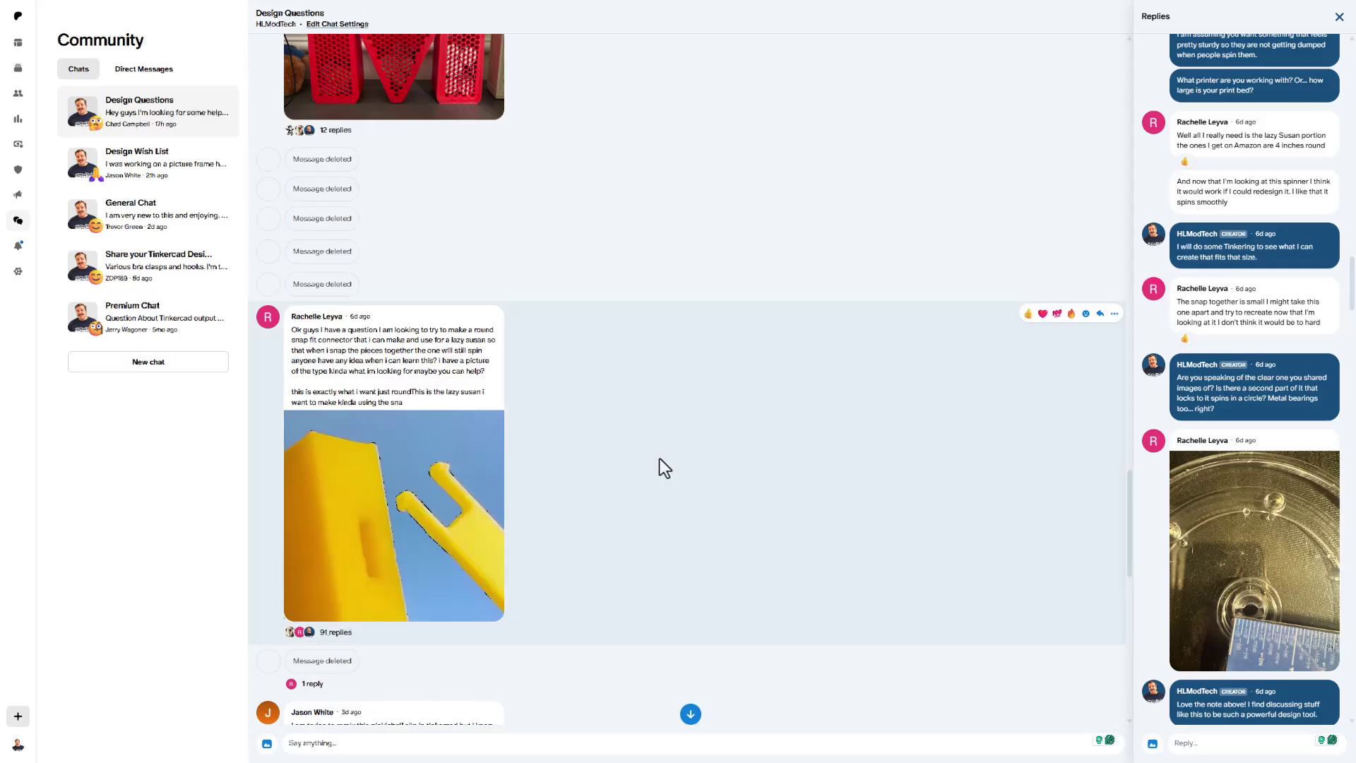
scroll(1279, 417, down, 3)
scroll(1280, 445, down, 3)
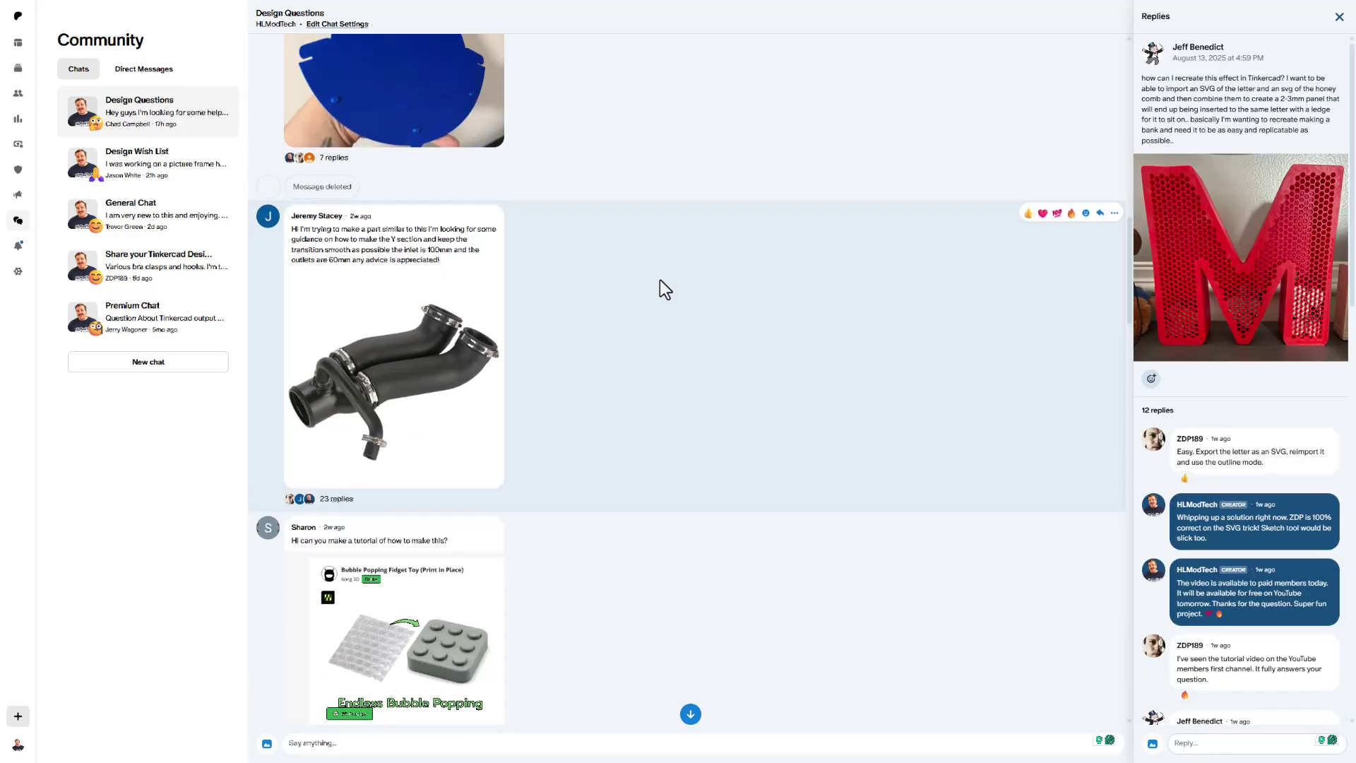
Scroll the Design Questions chat to the 12-reply thread on the red honeycomb letter M.
scroll(661, 280, up, 1)
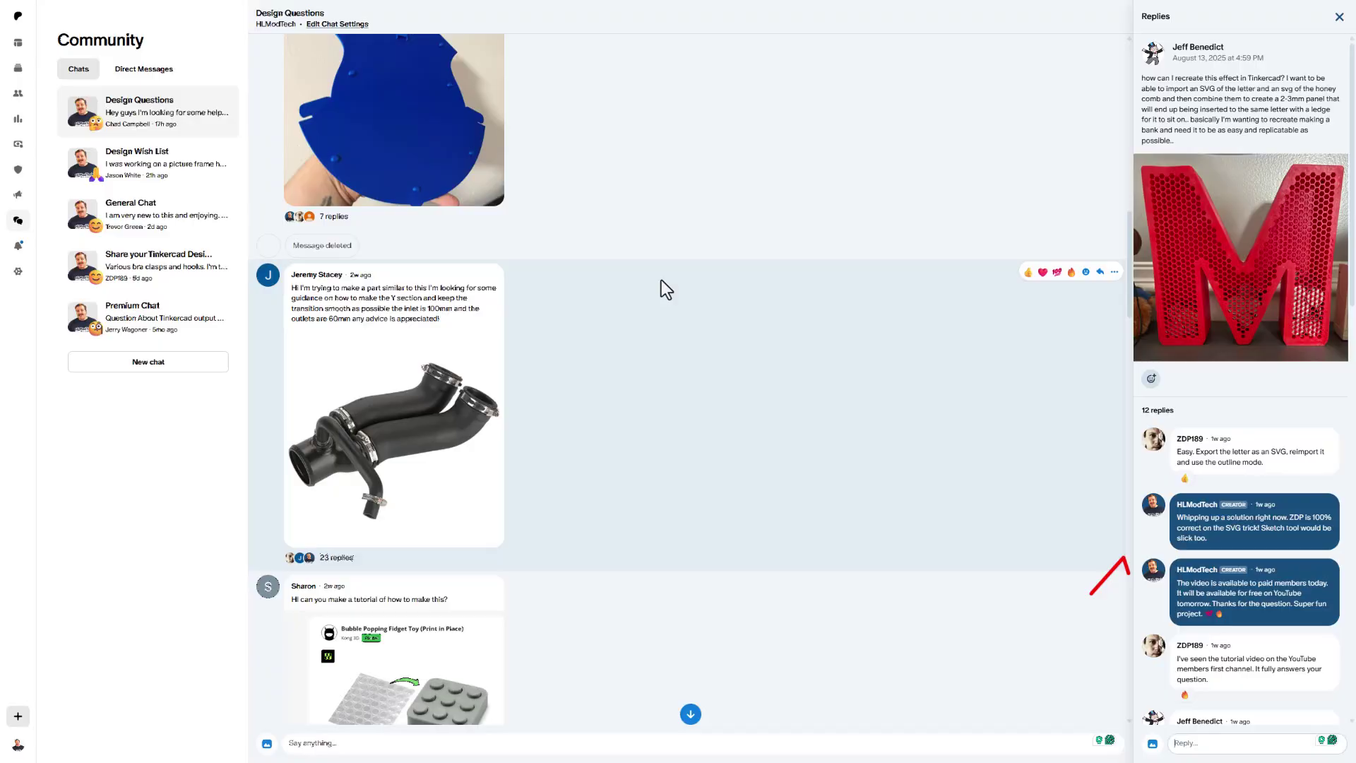
scroll(661, 280, down, 3)
scroll(661, 279, up, 2)
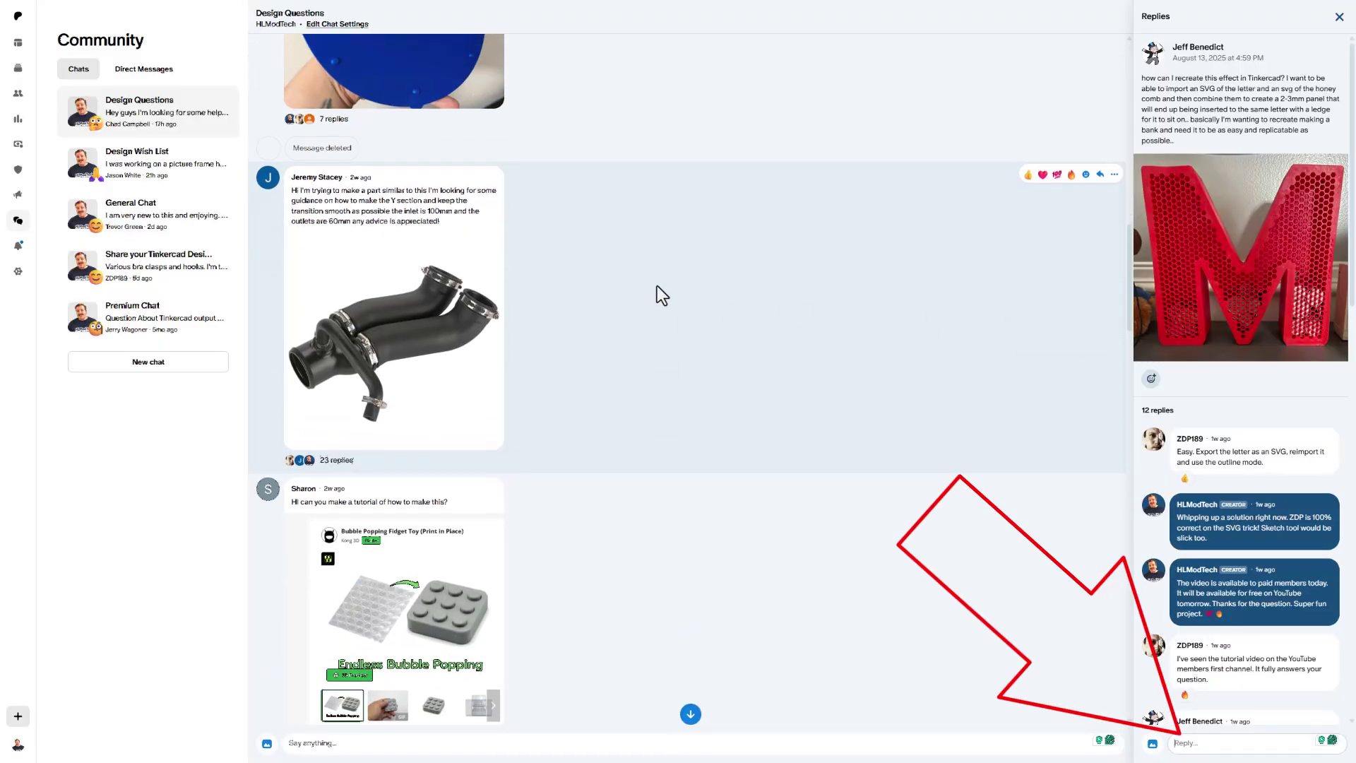
scroll(633, 273, down, 6)
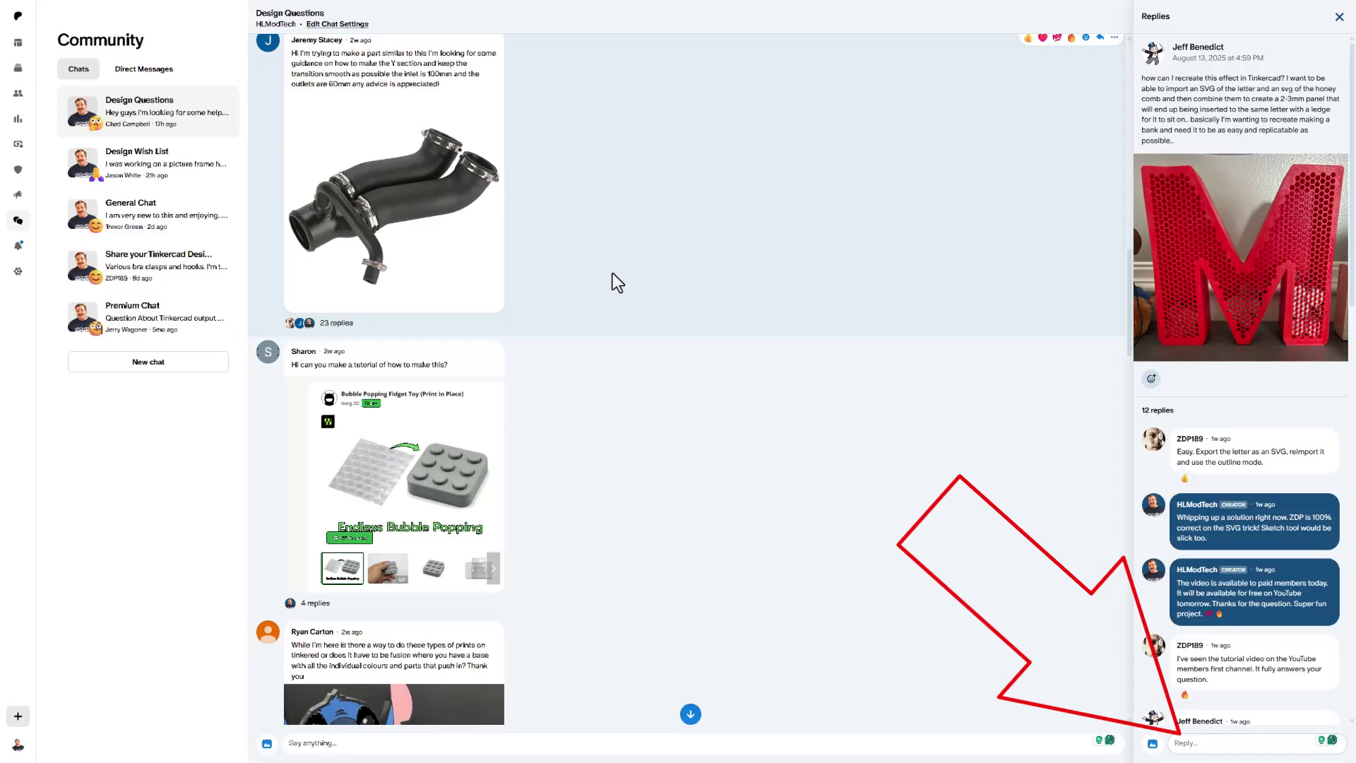
scroll(656, 280, down, 6)
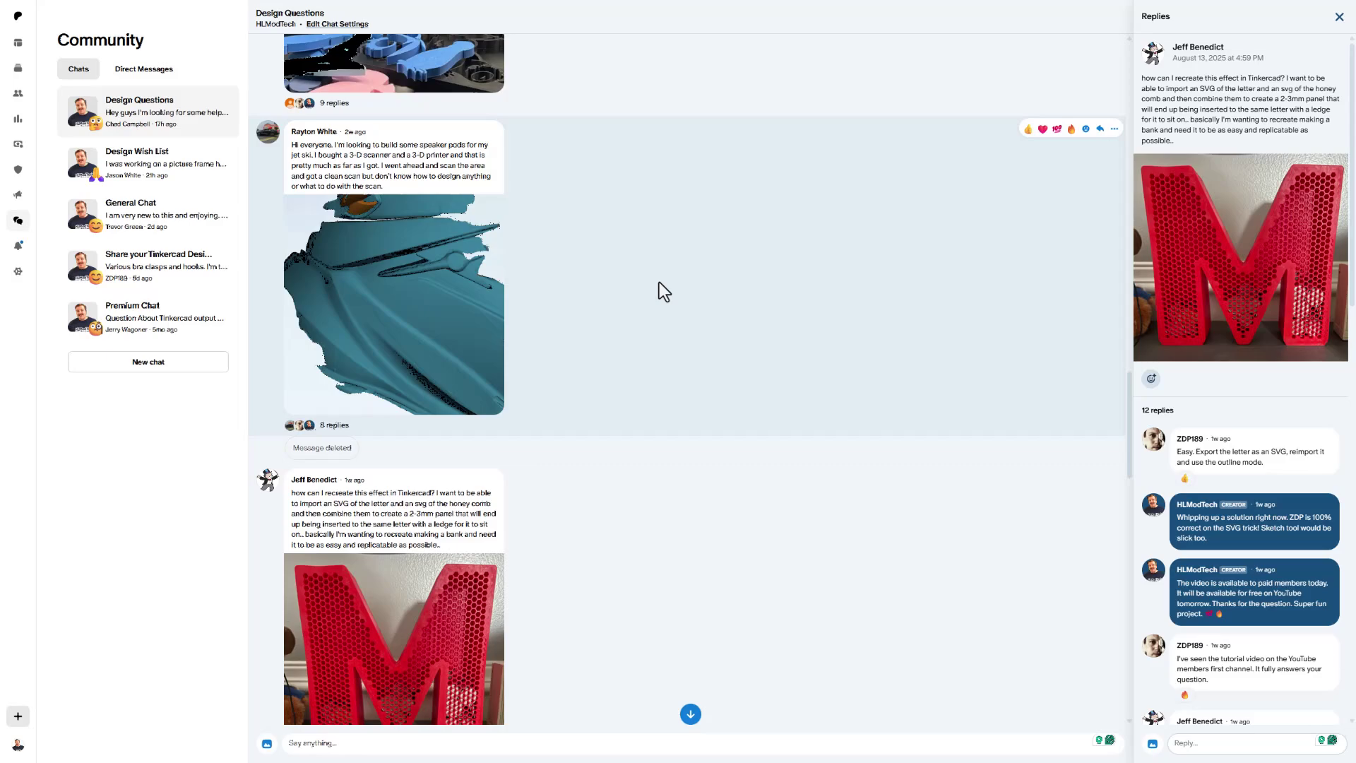